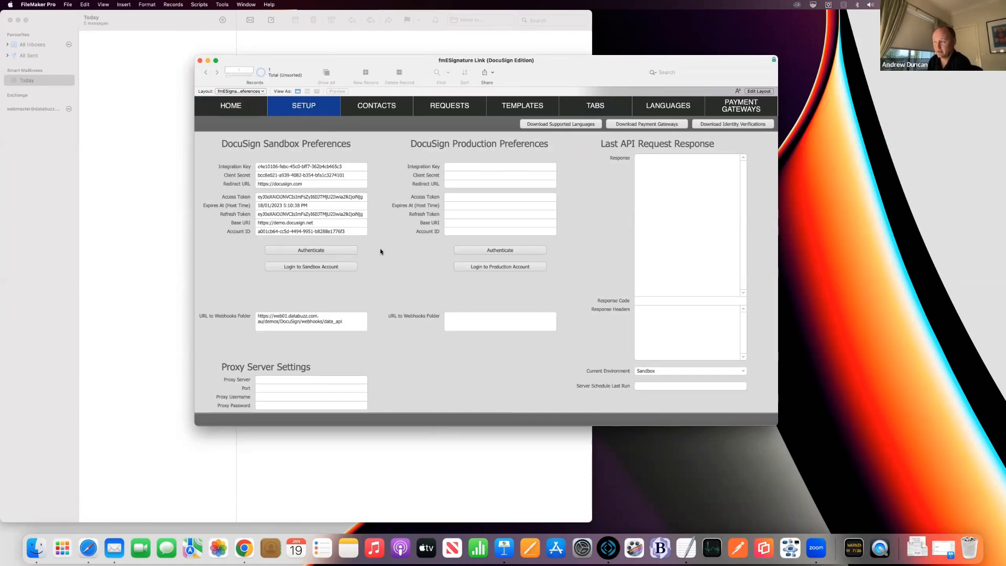
Step: Confirm Sandbox stays the current environment
left_click(697, 370)
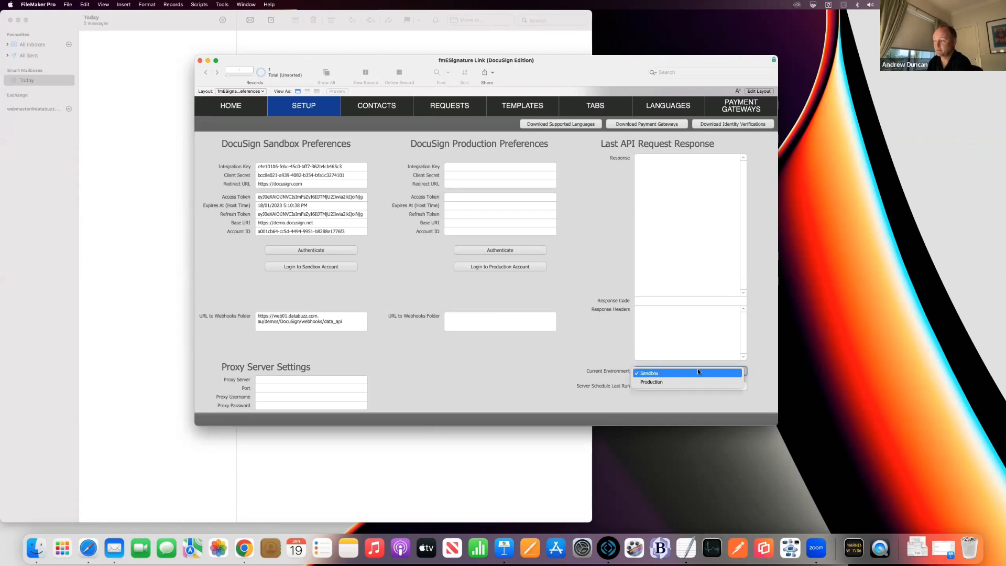
left_click(691, 371)
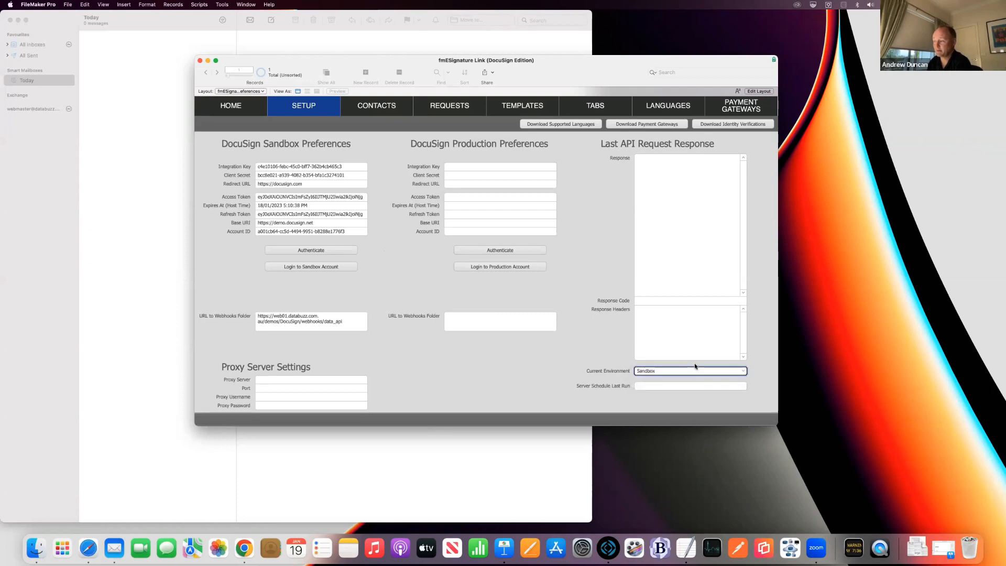
left_click(605, 342)
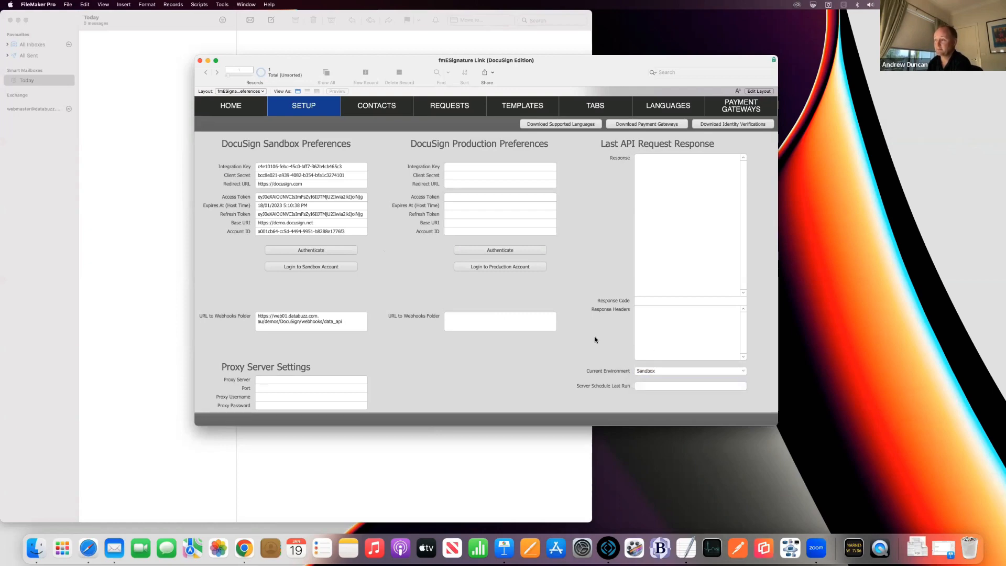
Step: Review the first contact's details, then show the six signing templates TMPL1000–TMPL1005
left_click(384, 110)
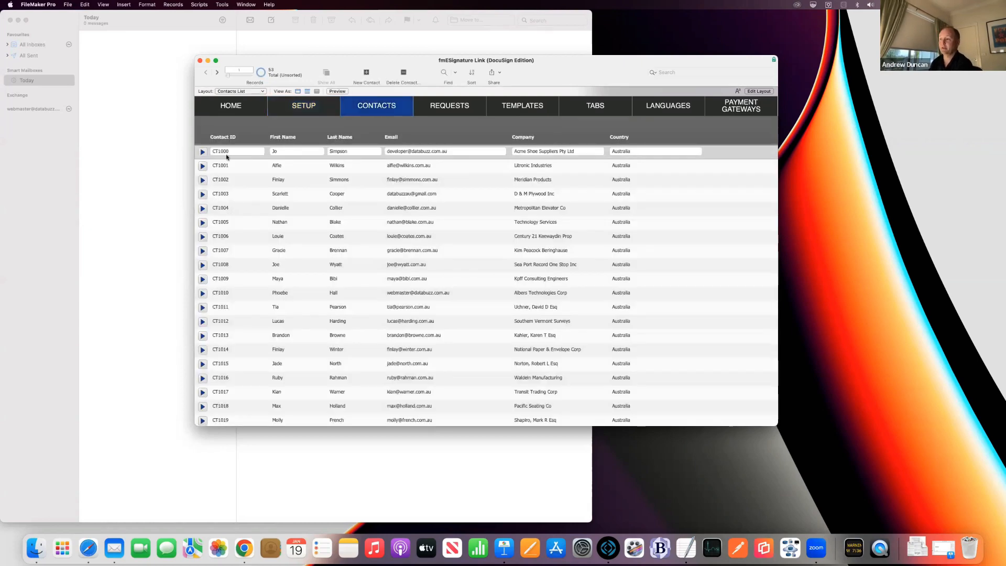
left_click(202, 152)
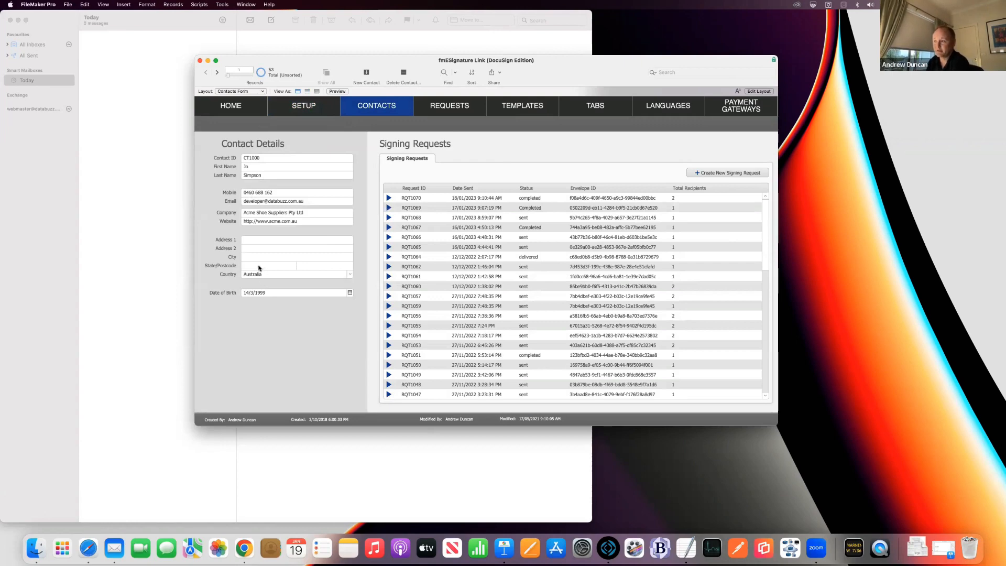
left_click(521, 107)
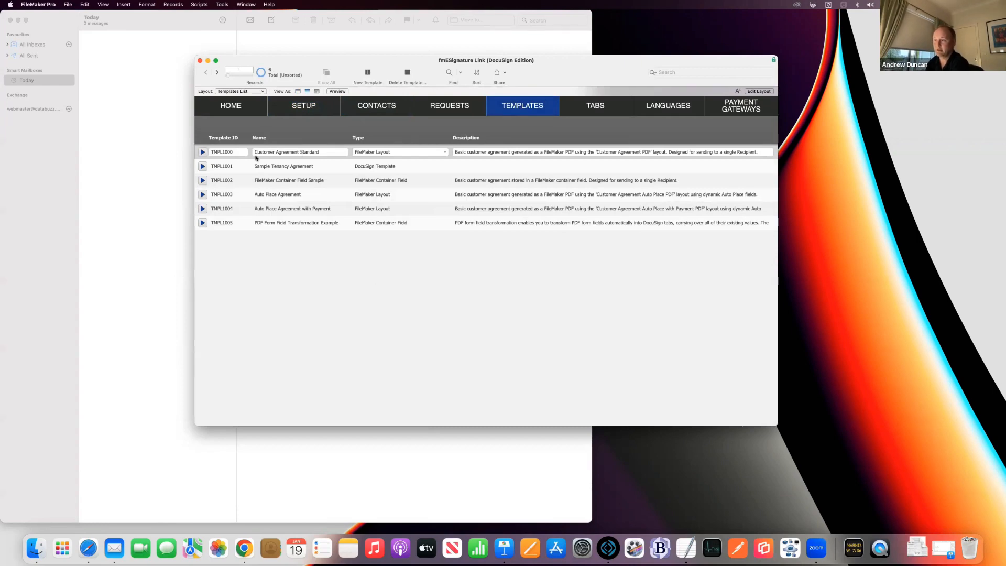
Step: Open template TMPL1000 Customer Agreement Standard and keep its type as FileMaker Layout
left_click(202, 152)
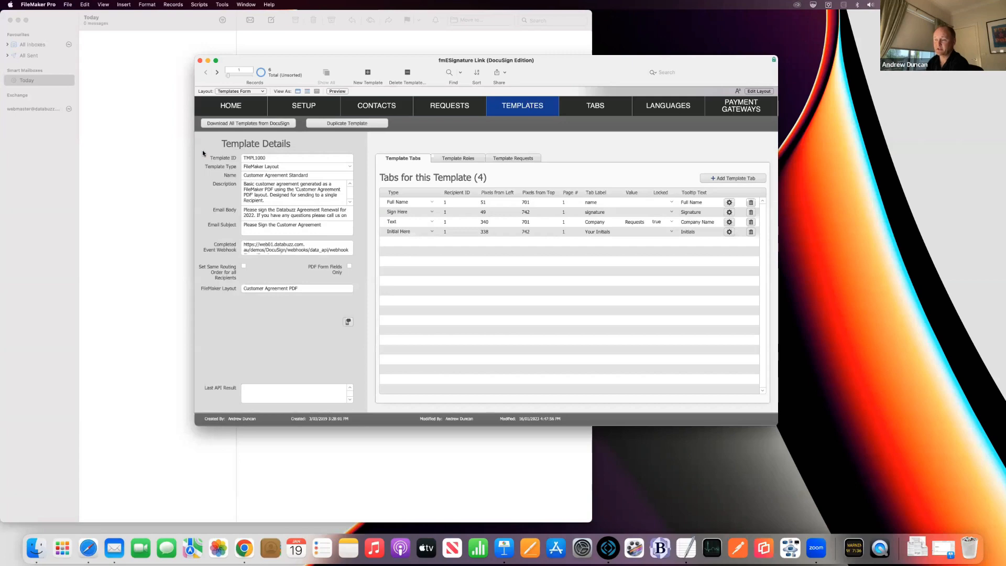
left_click(349, 168)
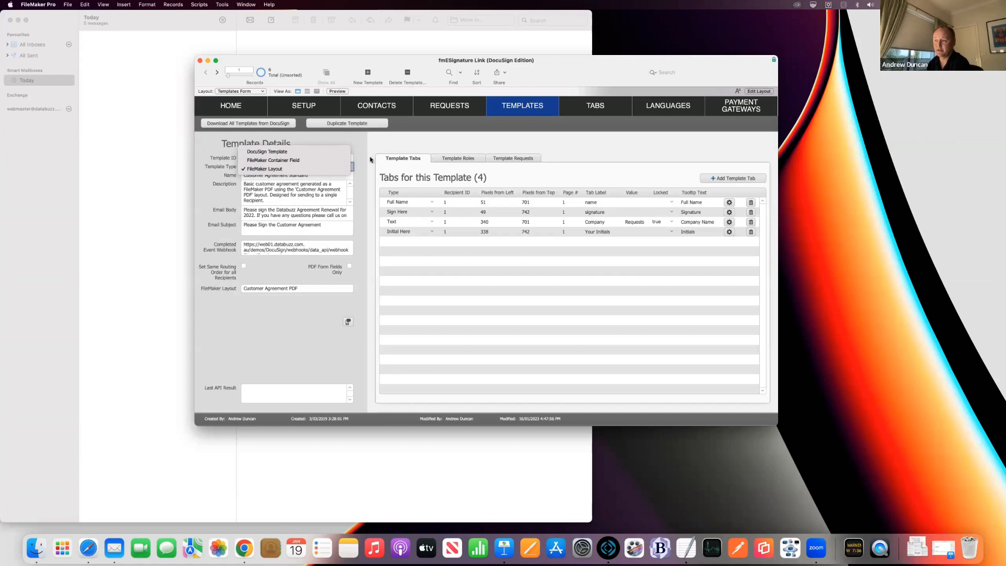
left_click(363, 163)
left_click(361, 163)
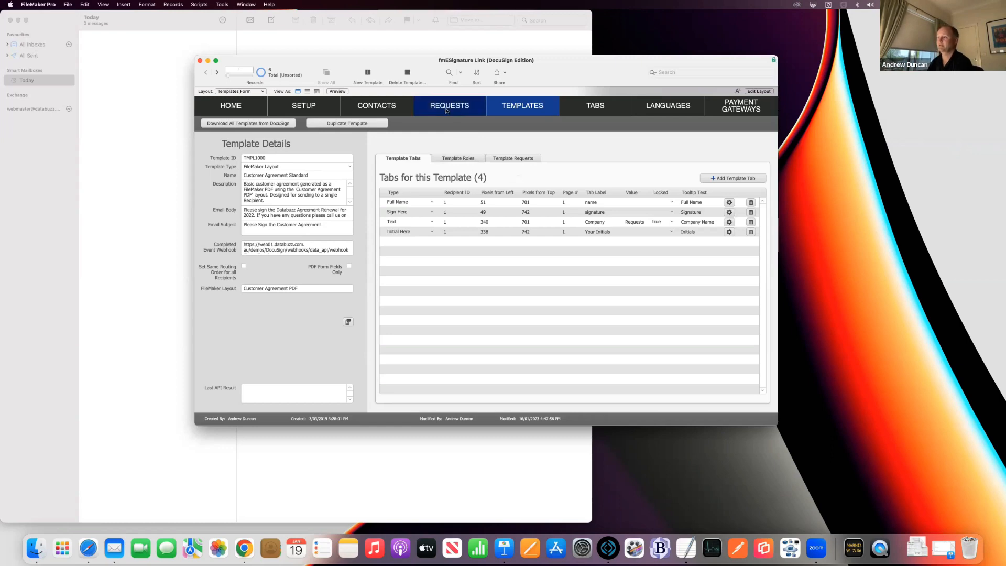
Step: Create request RQT1072 using the Customer Agreement Standard template, then switch to Layout mode
left_click(417, 100)
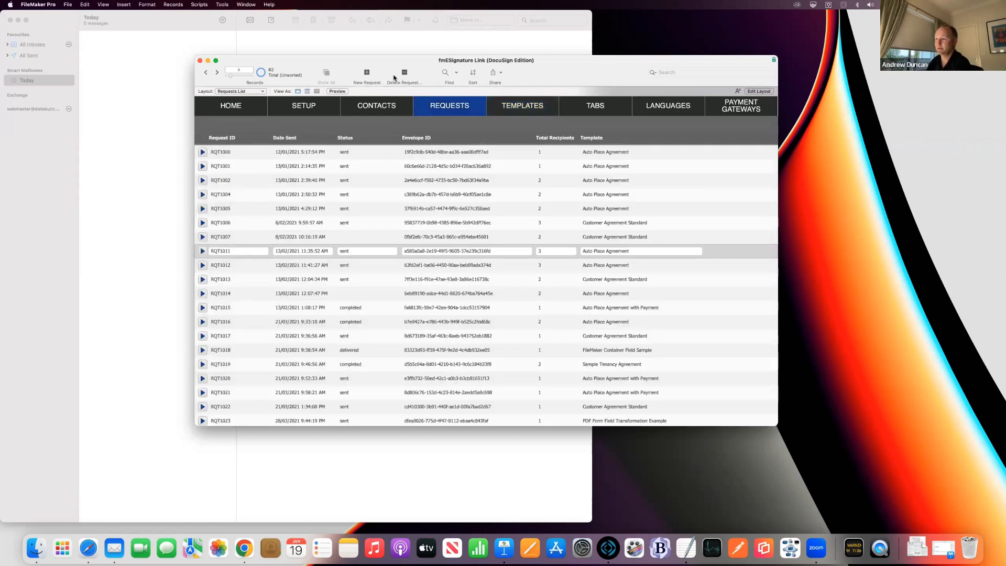
left_click(367, 74)
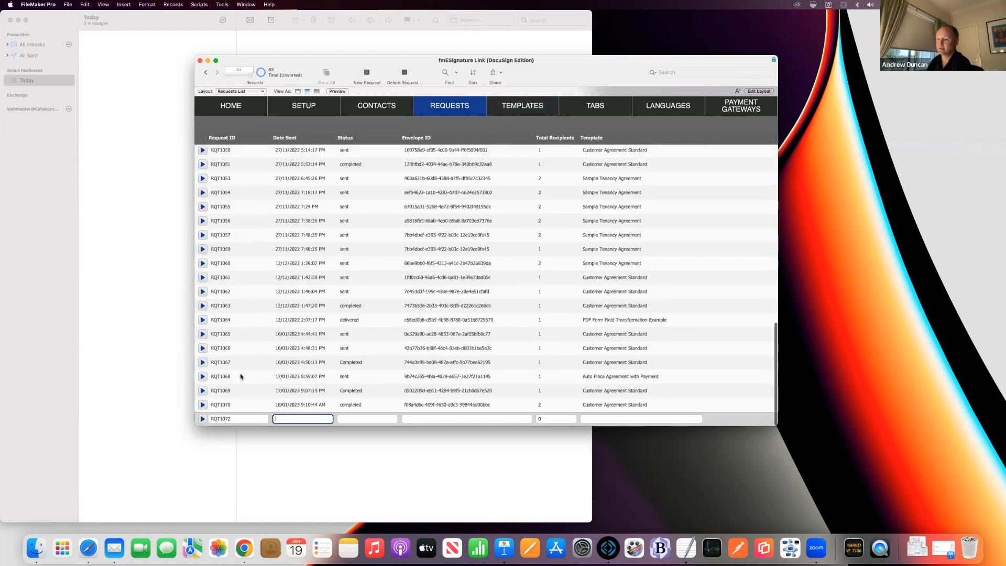
left_click(202, 419)
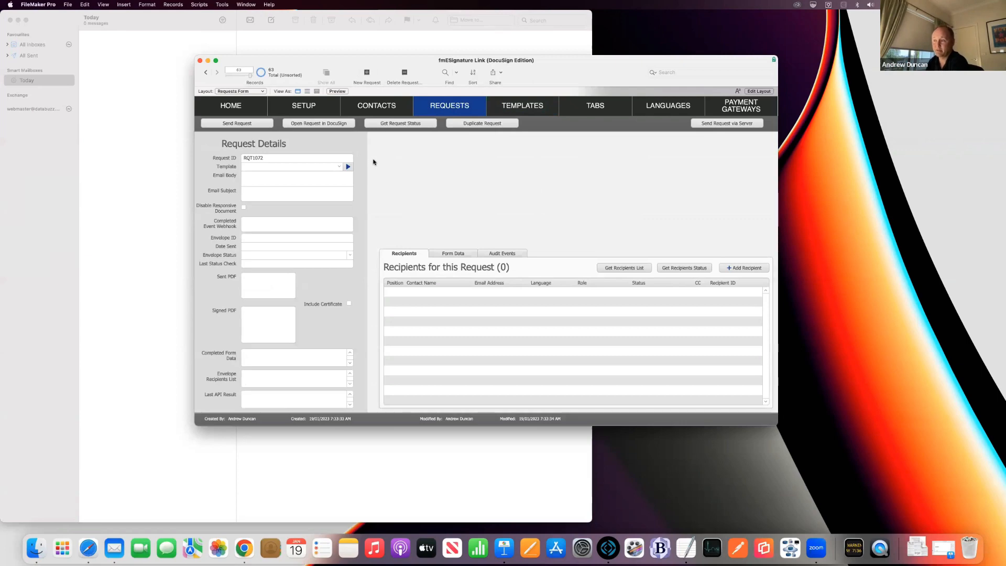
left_click(337, 167)
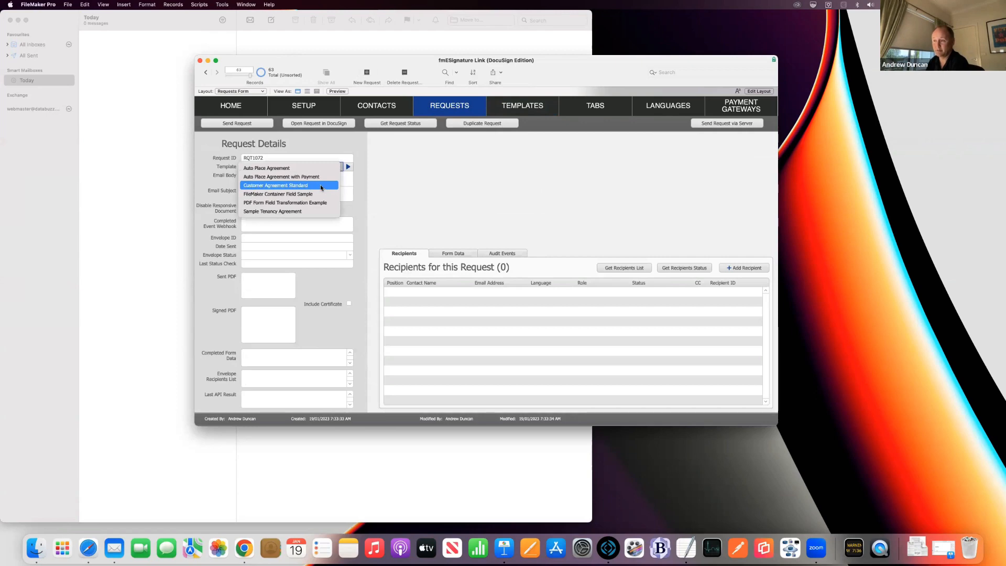
left_click(320, 186)
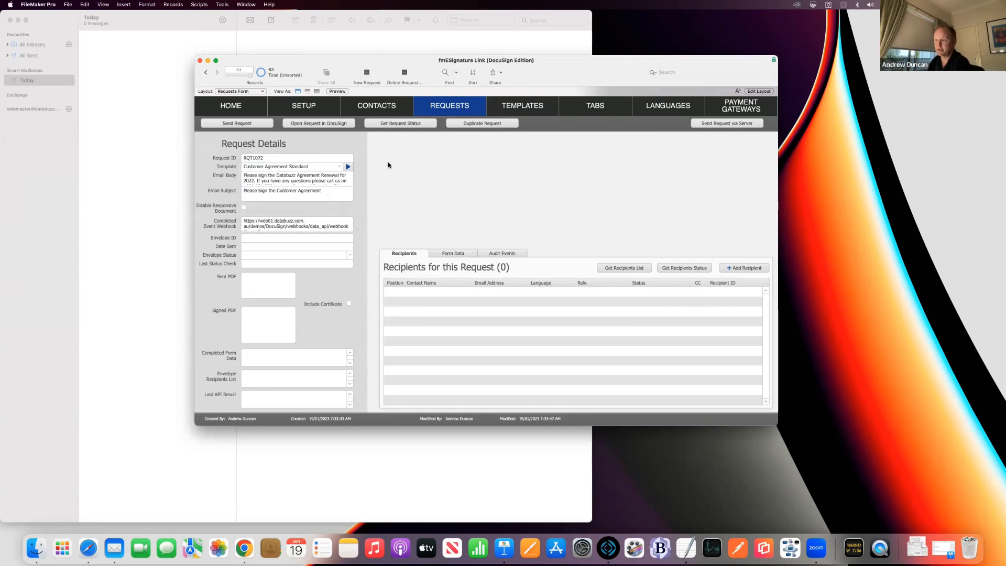
left_click(758, 91)
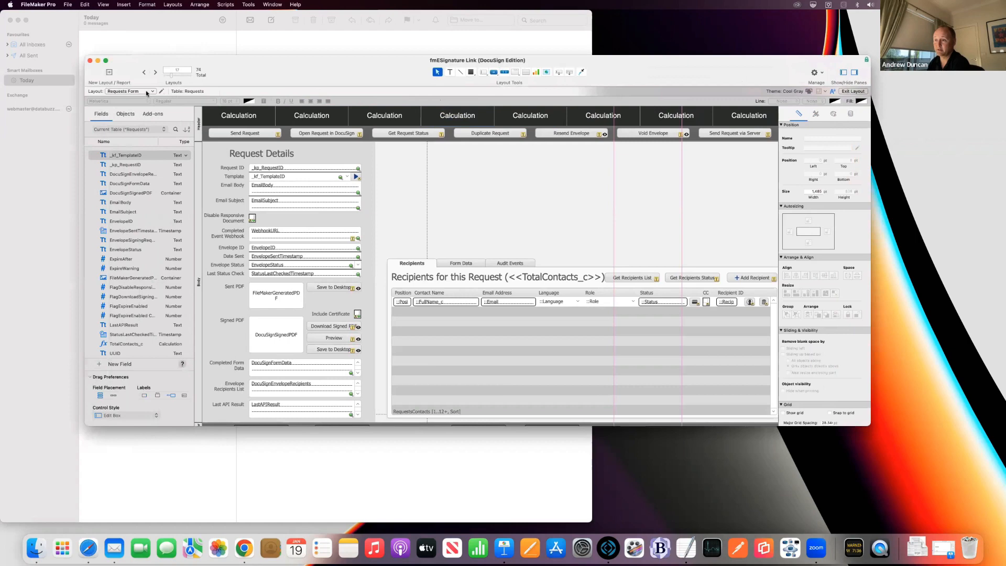
Step: Show the Customer Agreement PDF layout in Browse mode, headed 19 January 2023
left_click(148, 92)
mouse_move(151, 163)
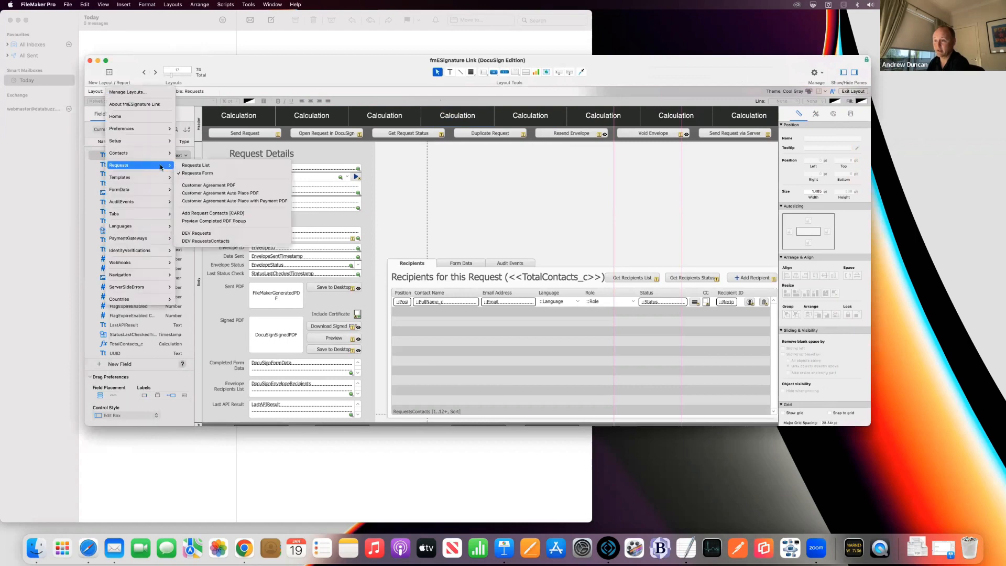
left_click(225, 187)
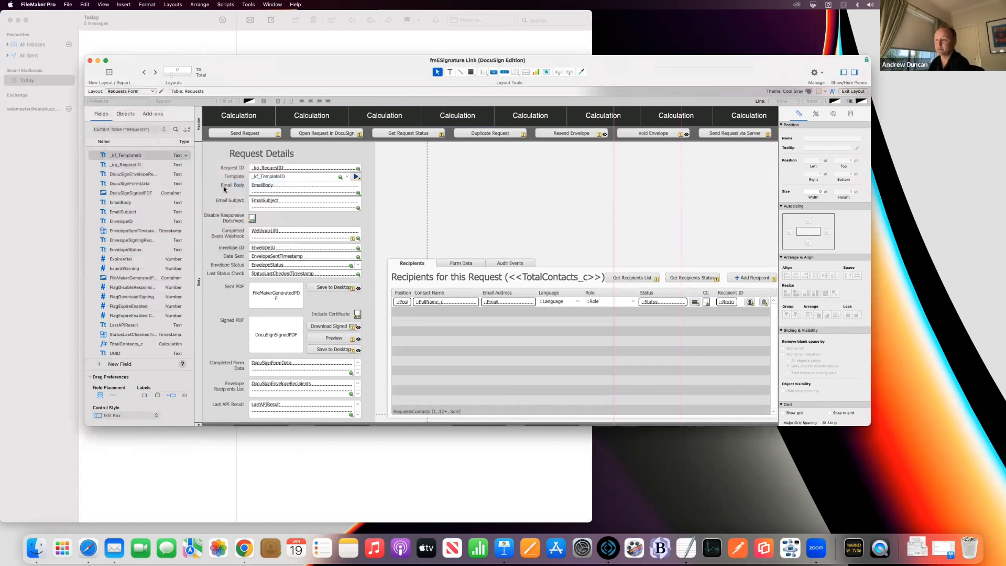
scroll(263, 229, "down", 3)
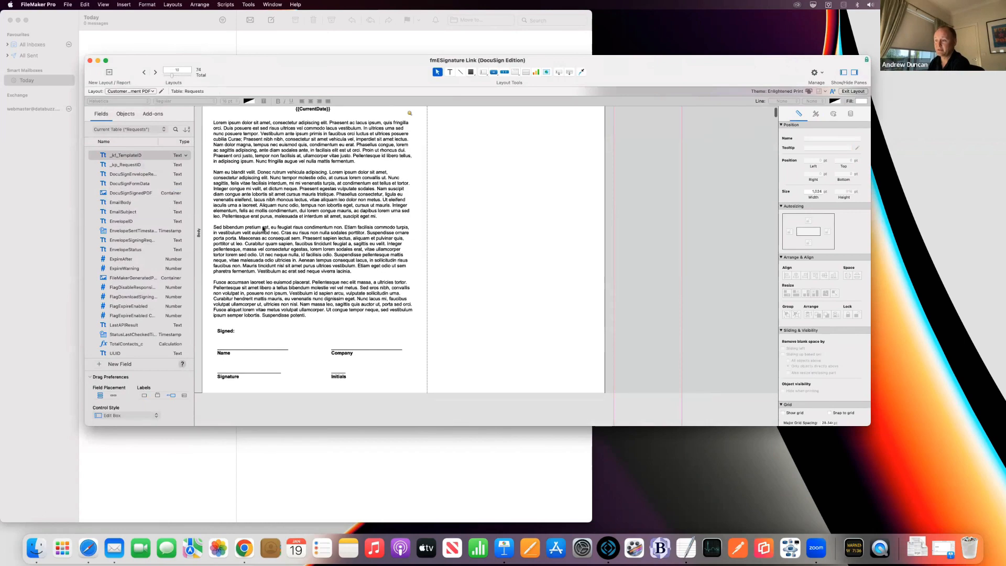
scroll(264, 229, "up", 3)
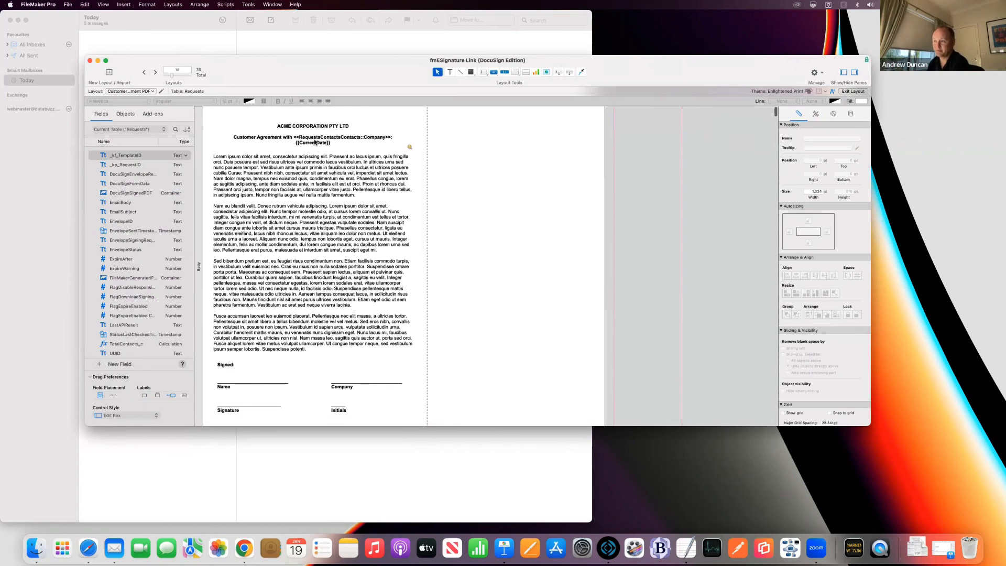
scroll(265, 272, "down", 8)
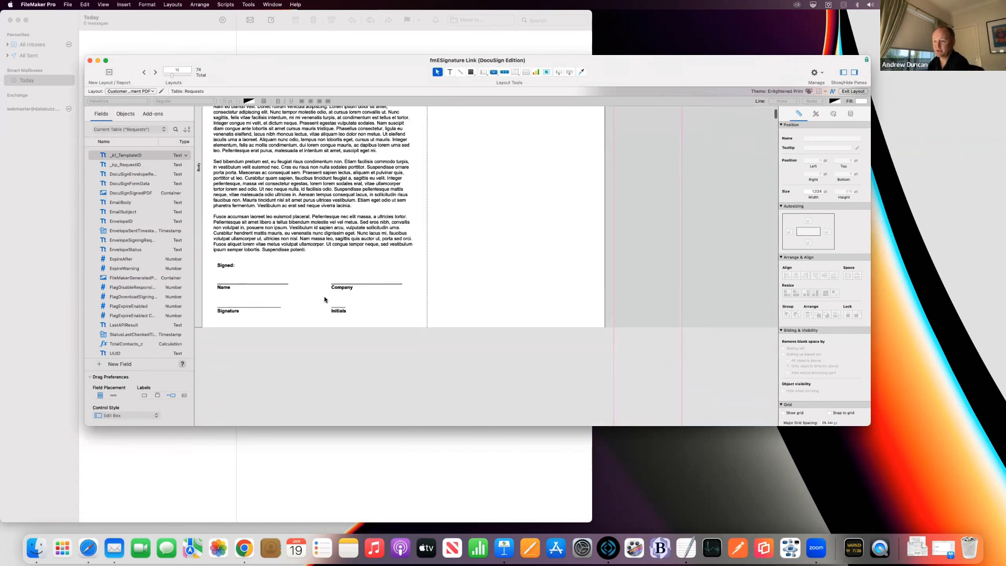
scroll(332, 292, "up", 1)
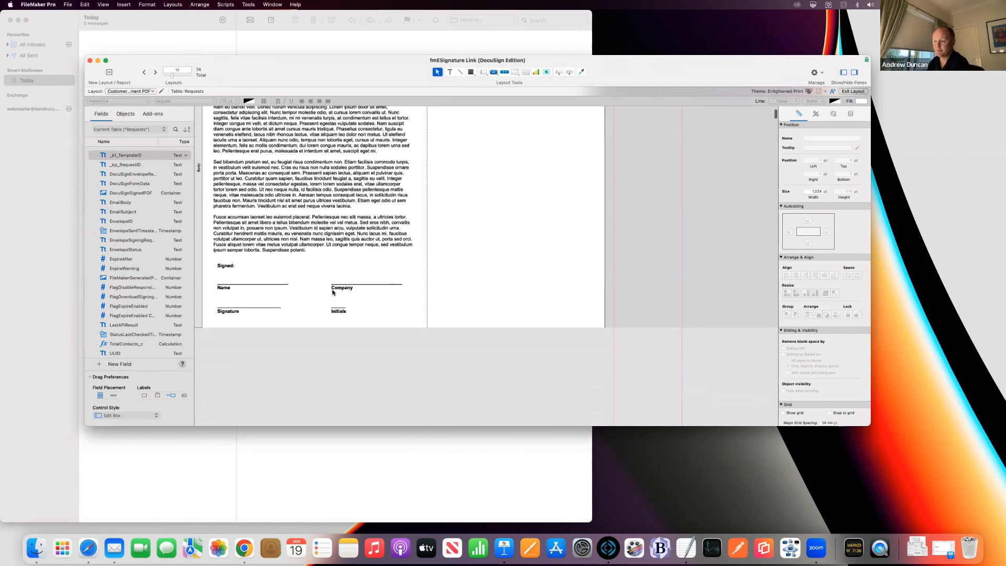
scroll(332, 292, "up", 4)
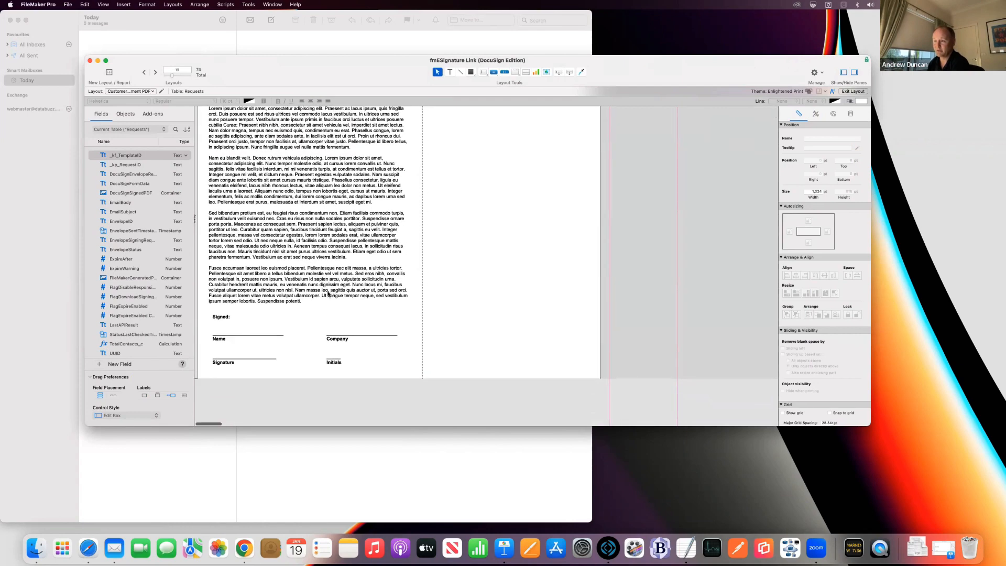
scroll(328, 293, "up", 4)
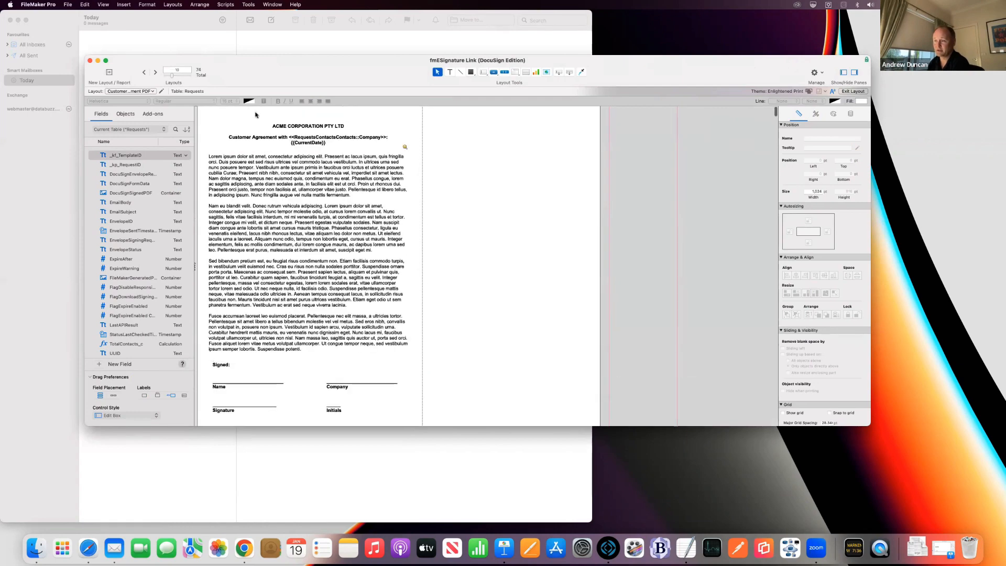
left_click(852, 91)
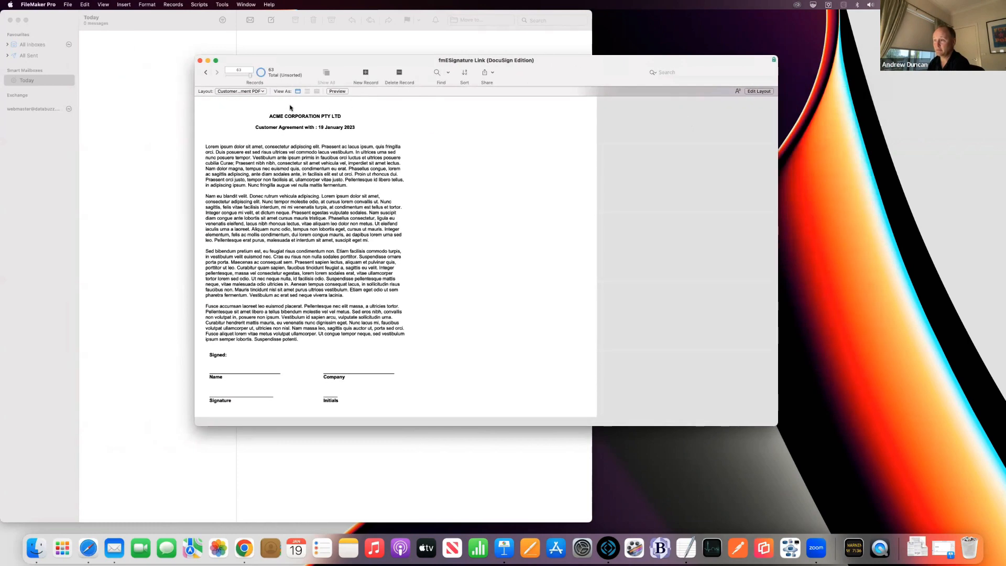
left_click(258, 92)
Step: Verify RQT1072 appears under Customer Agreement Standard's requests, then start adding a recipient
left_click(297, 137)
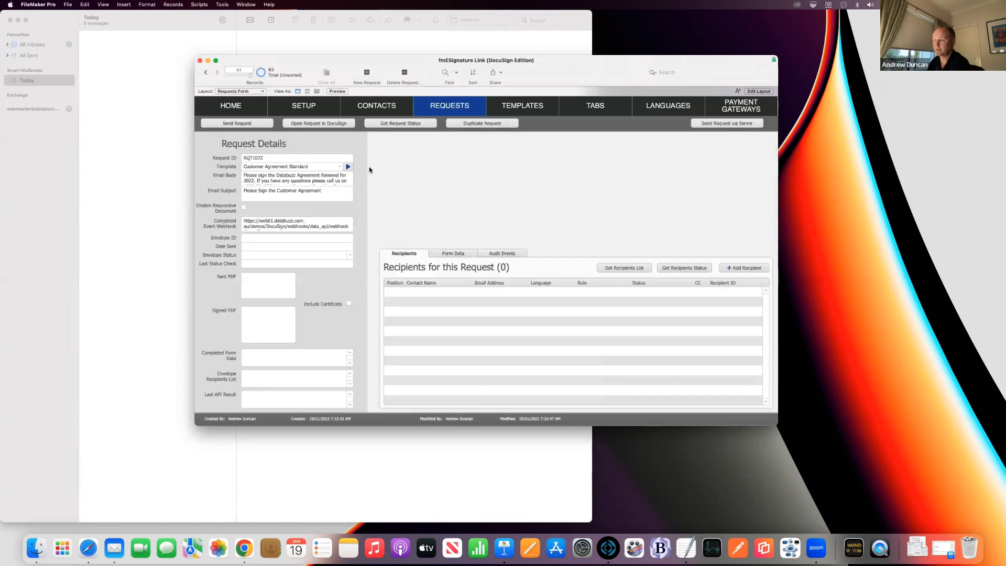
left_click(348, 166)
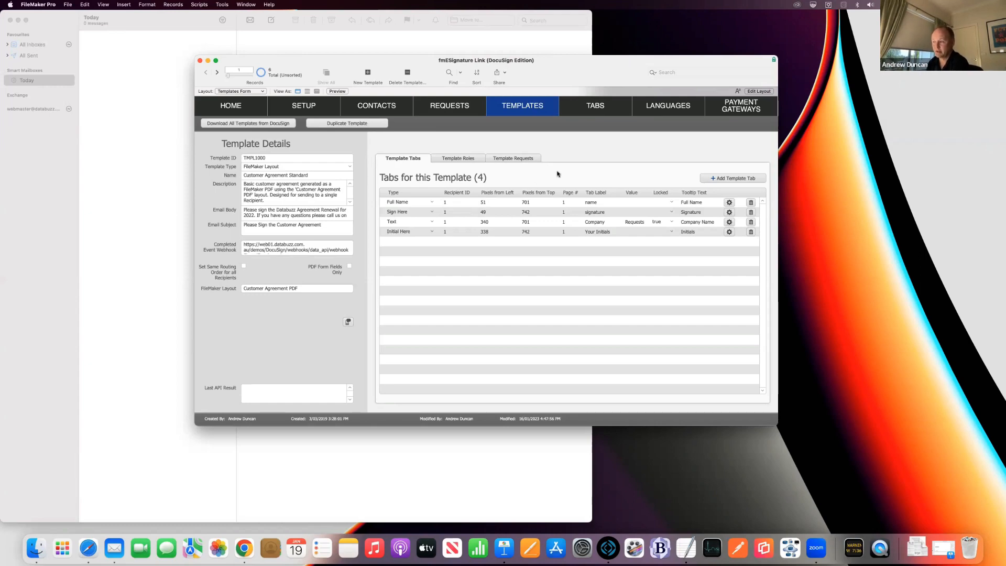
left_click(514, 159)
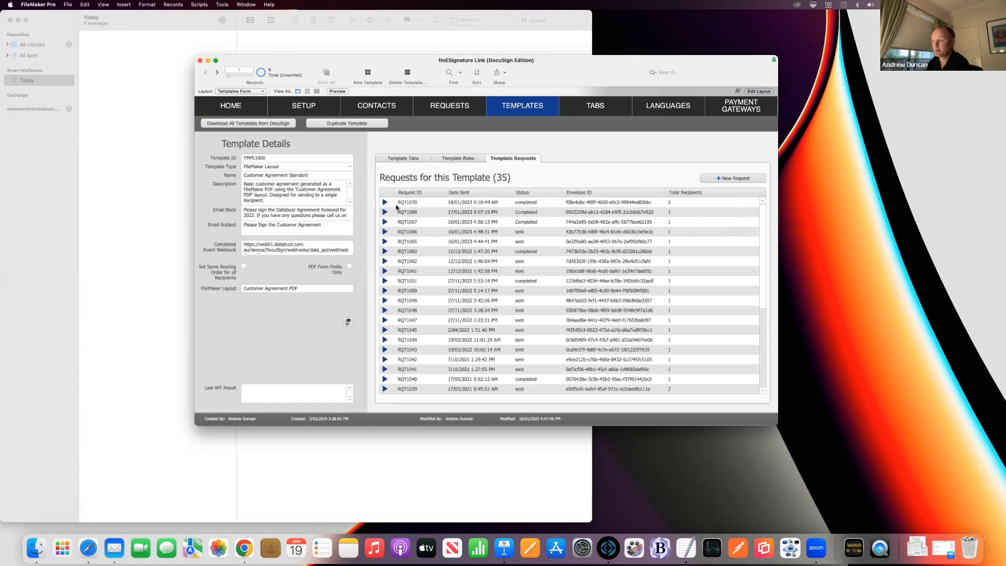
left_click(384, 388)
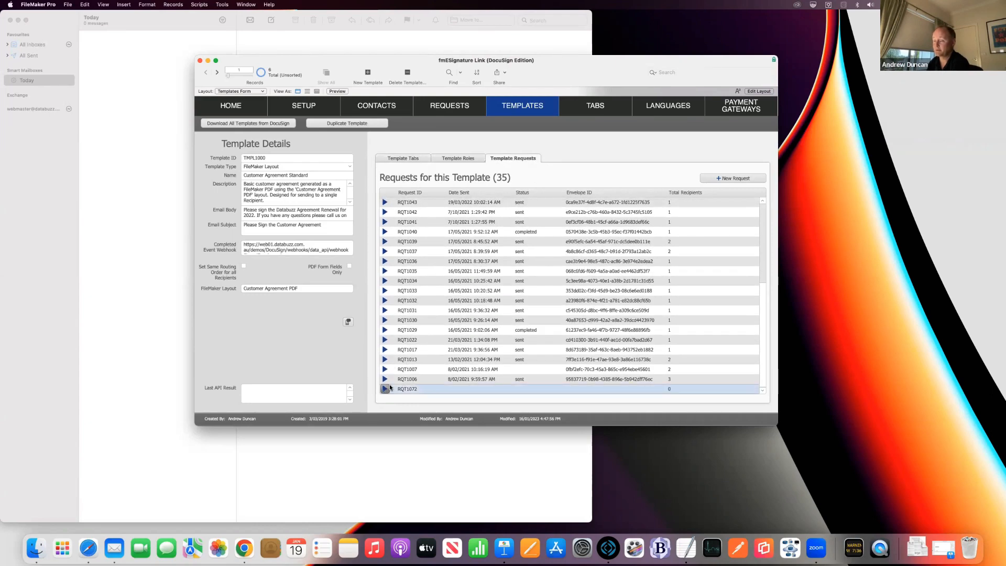
left_click(745, 268)
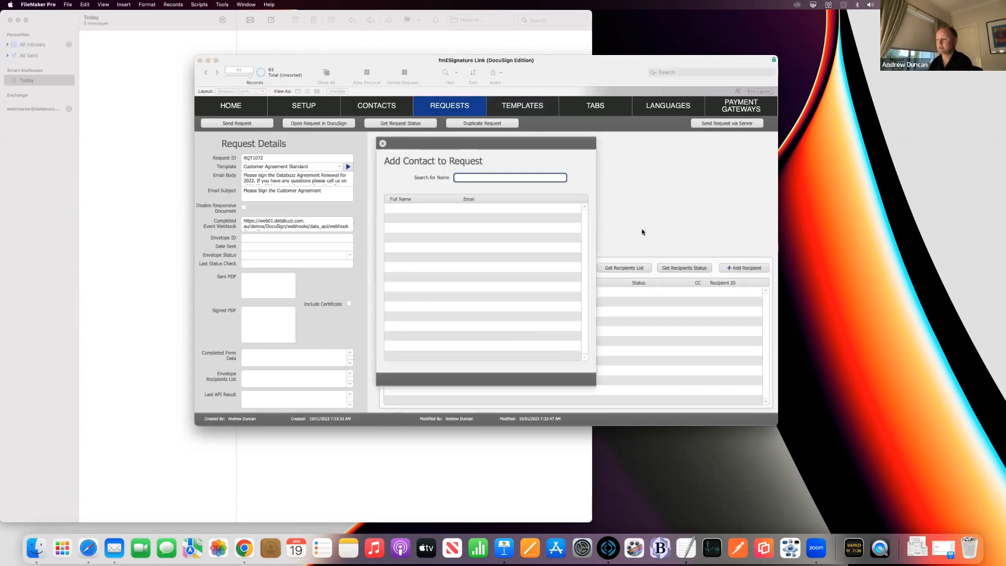
Step: Add the matching contact as RQT1072's recipient and send the request to DocuSign
type("jo")
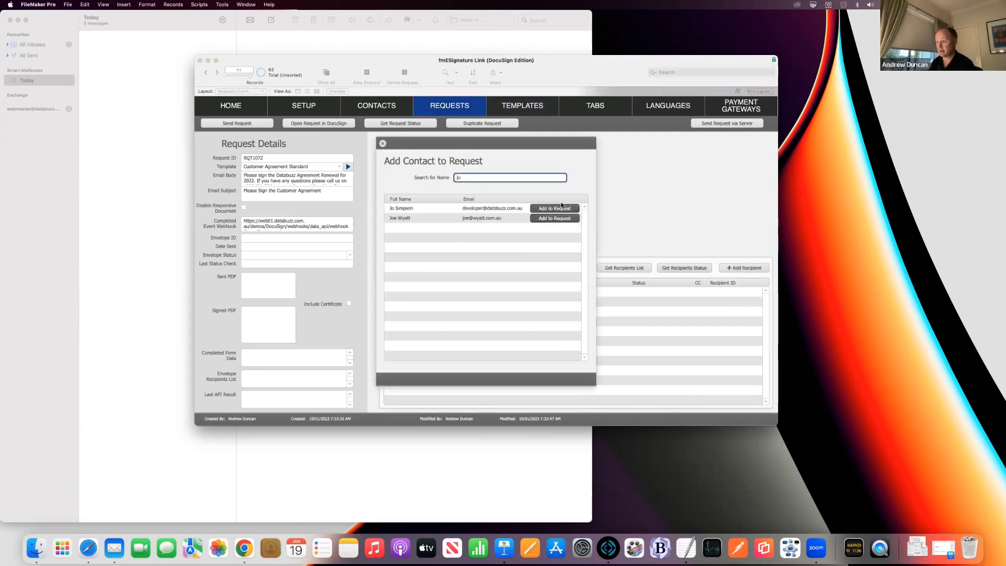
left_click(558, 208)
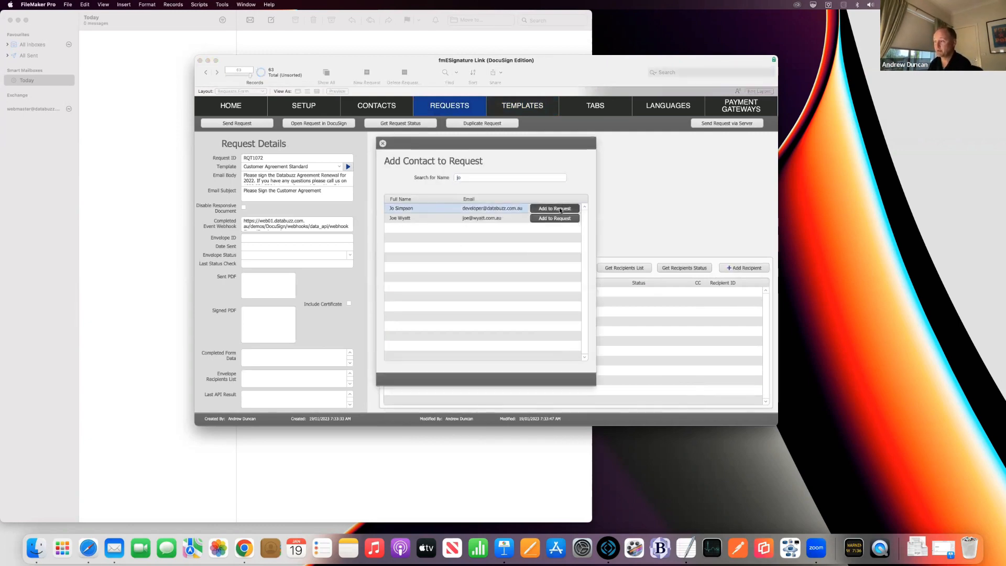
left_click(382, 142)
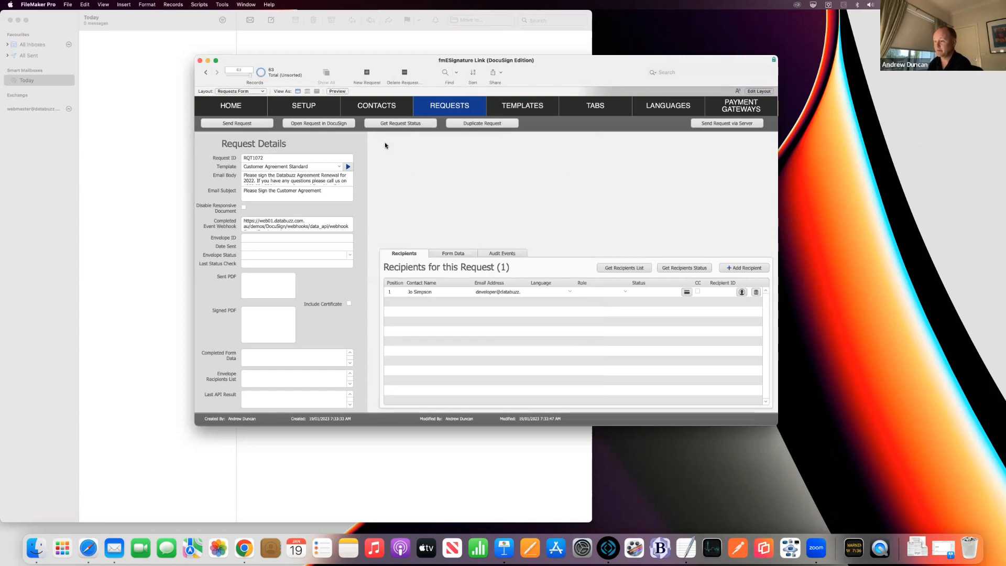
left_click(257, 124)
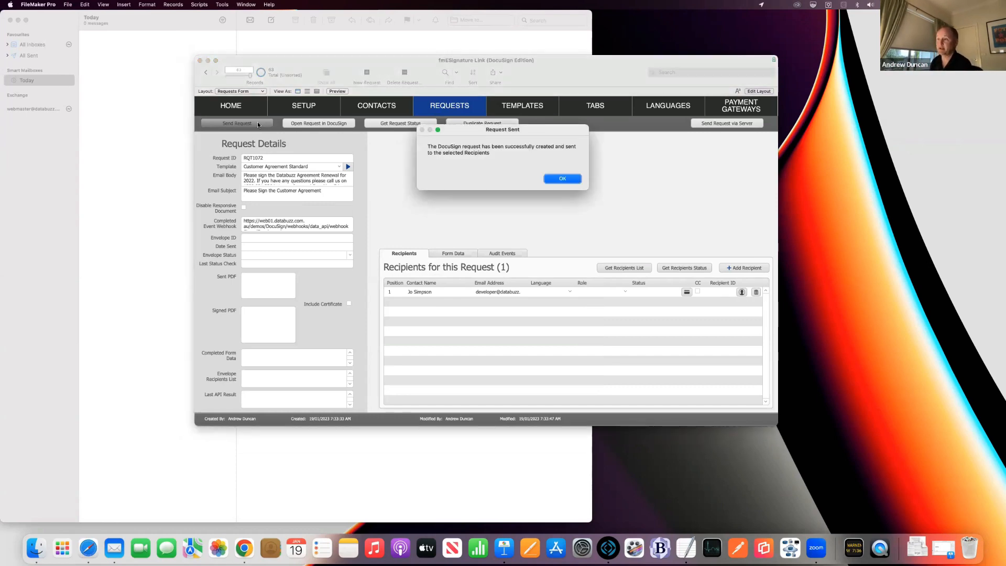
Step: Dismiss the Request Sent confirmation and switch to Apple Mail
key("Return")
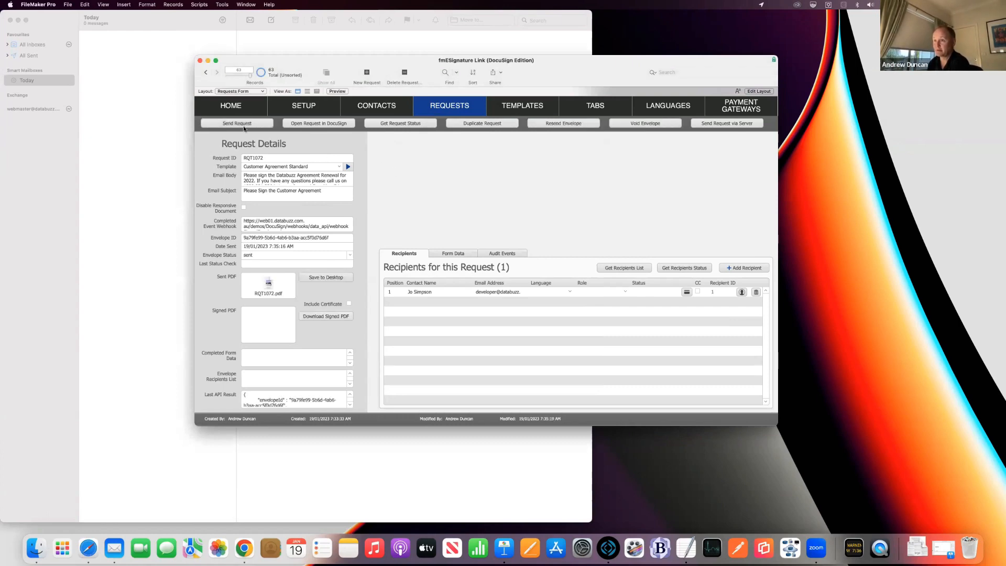
left_click(155, 26)
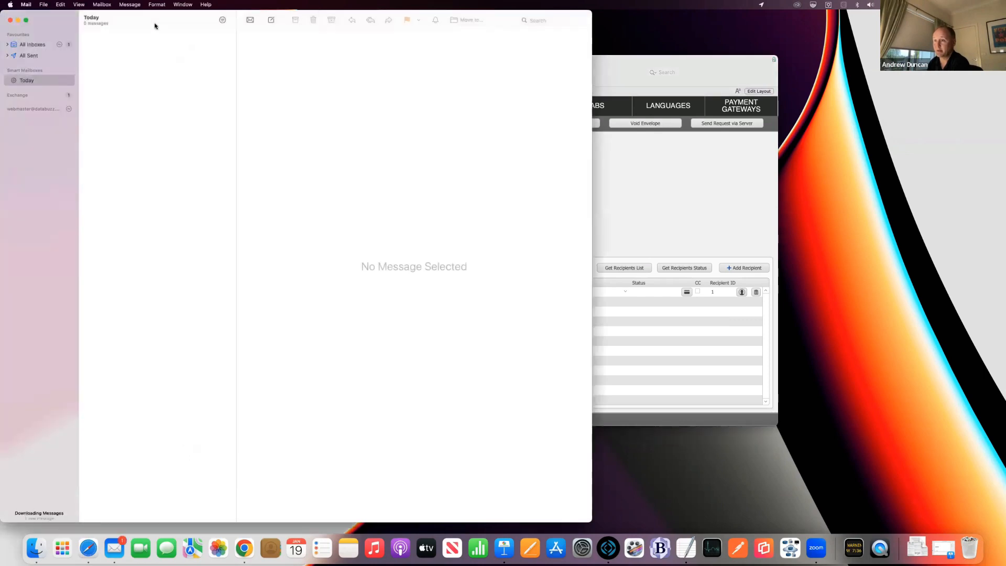
Step: Open the 'Please Sign the Customer Agreement' e-mail's Review Document link in Google Chrome
left_click(41, 46)
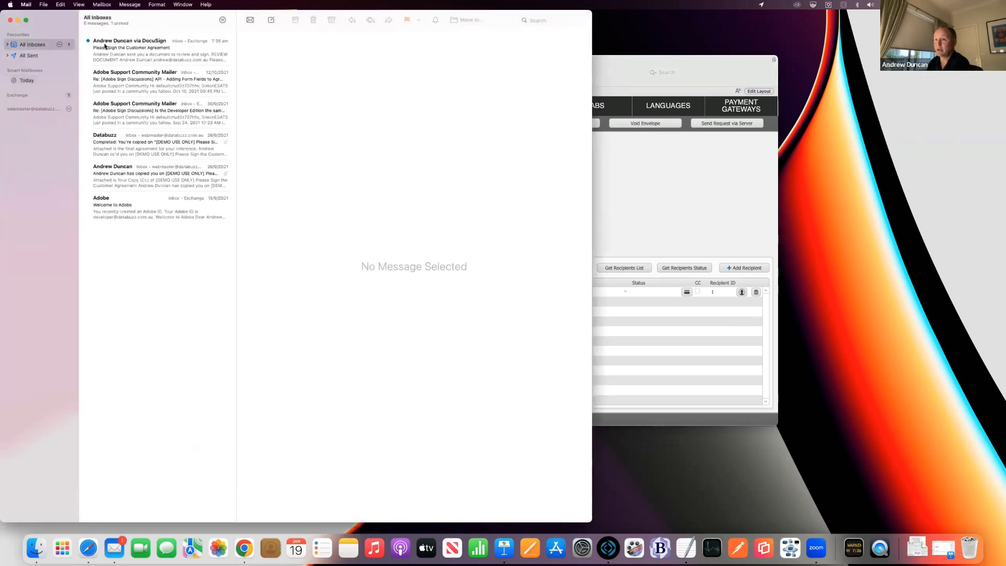
left_click(43, 84)
left_click(108, 58)
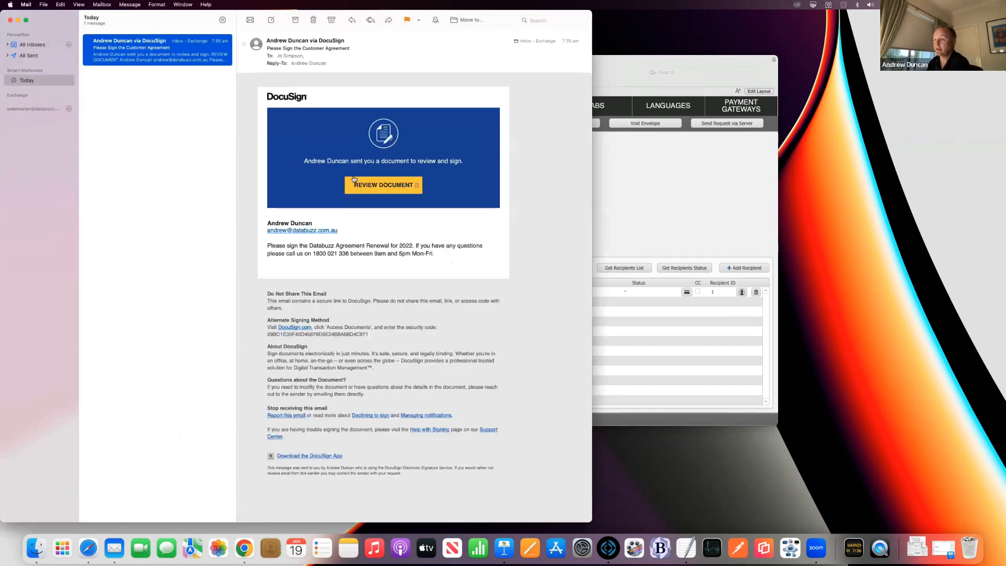
right_click(401, 185)
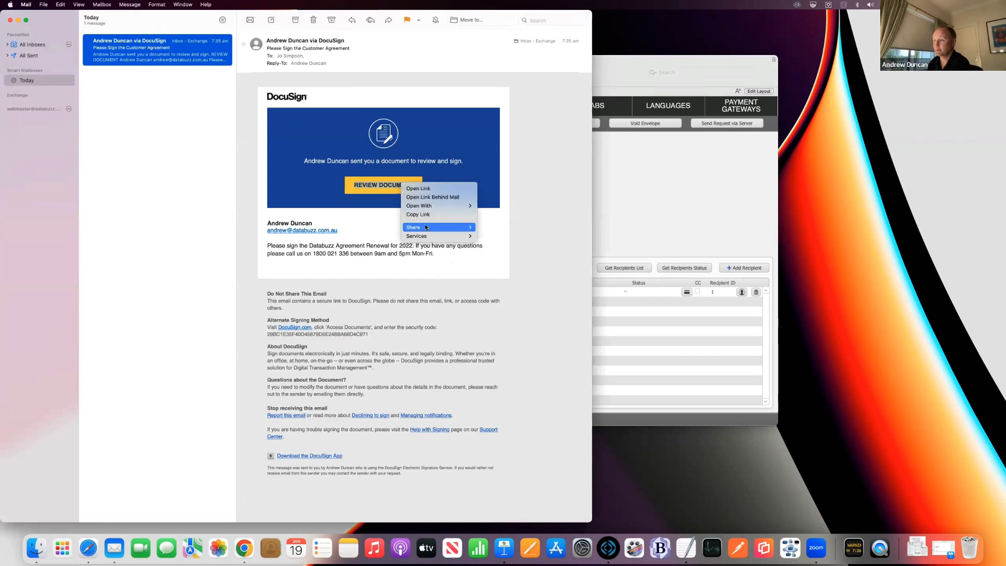
mouse_move(440, 205)
left_click(524, 219)
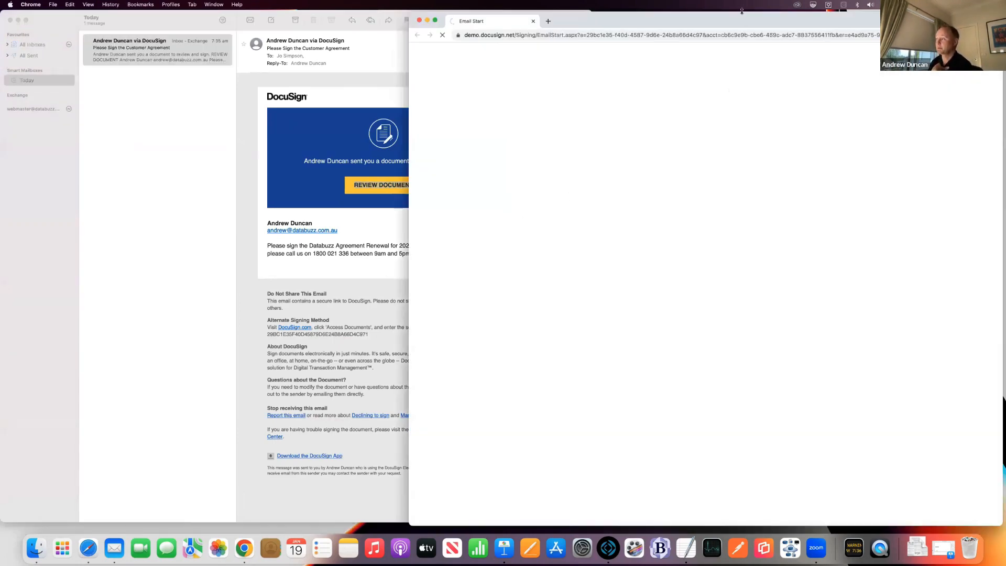
Step: Resize the browser, continue into the Customer Agreement, and scroll to the signature block
left_click_drag(741, 11, 555, 35)
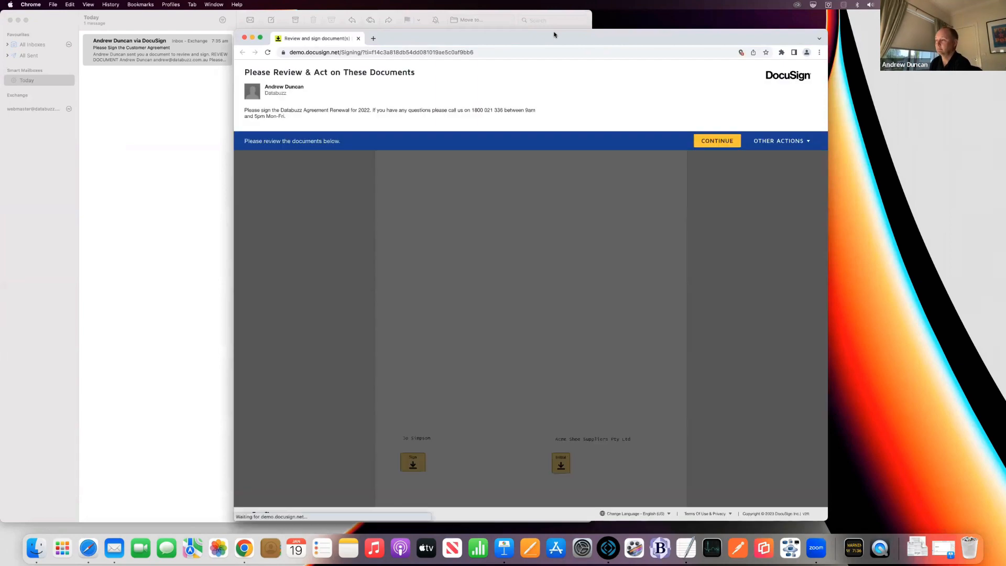
left_click(715, 140)
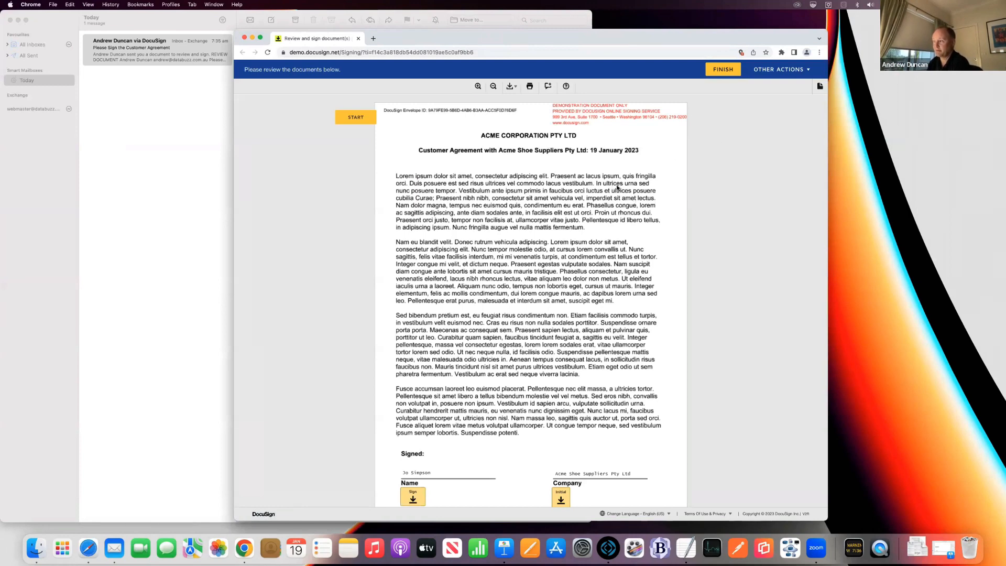
scroll(617, 187, "down", 3)
scroll(618, 180, "up", 3)
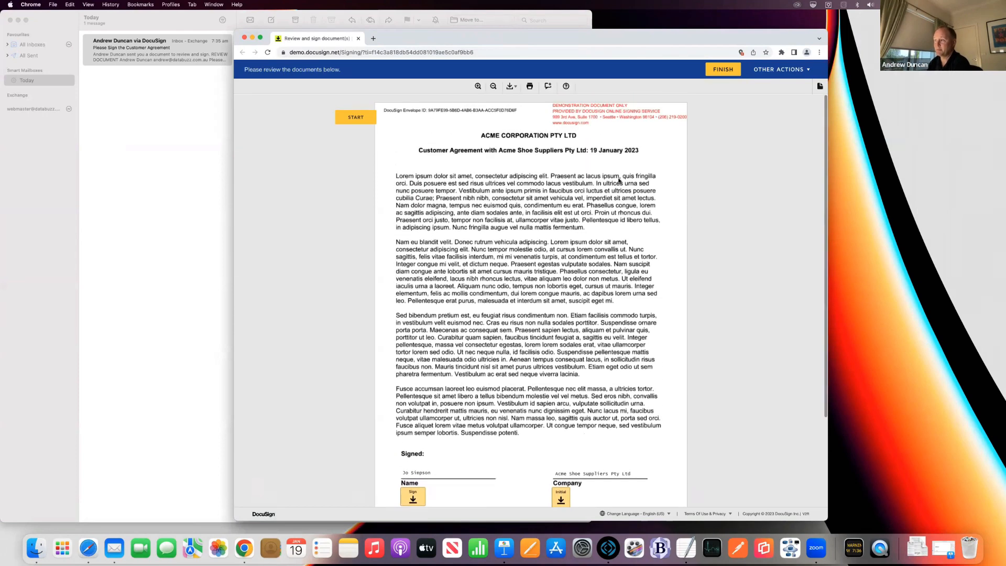
scroll(580, 114, "down", 4)
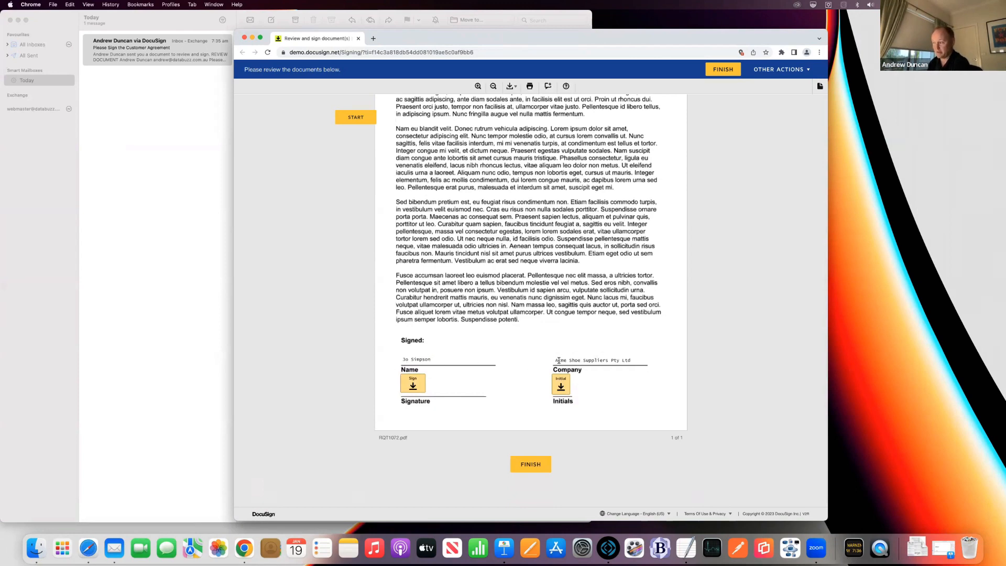
left_click_drag(561, 357, 668, 345)
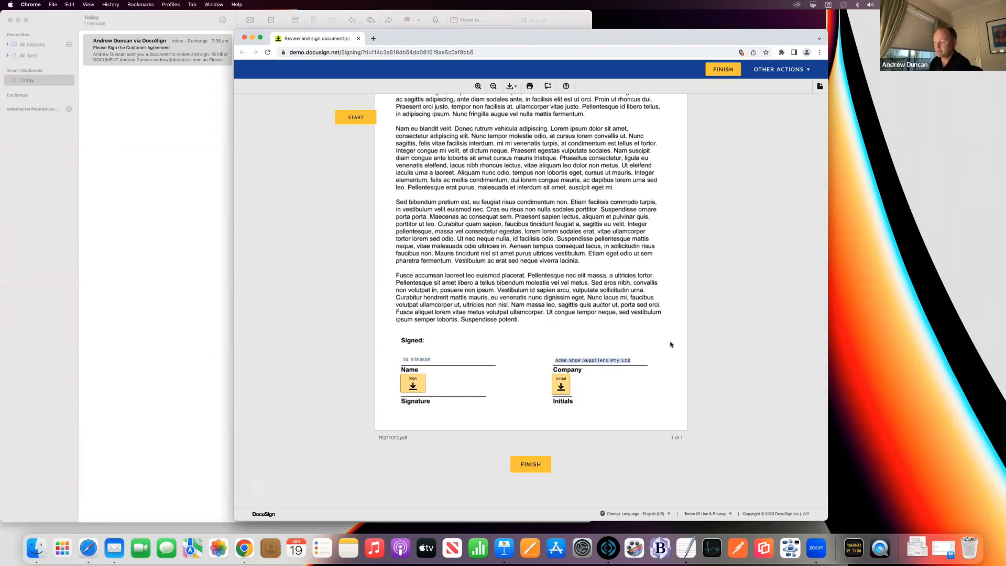
left_click(659, 348)
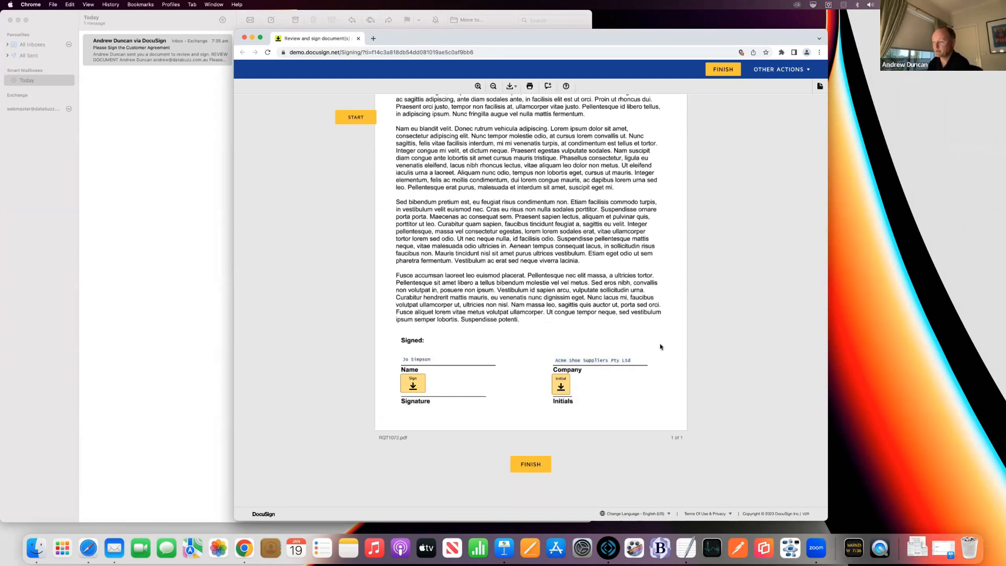
Step: Sign and initial the agreement, finish, decline DocuSign login, and close Chrome
left_click(413, 385)
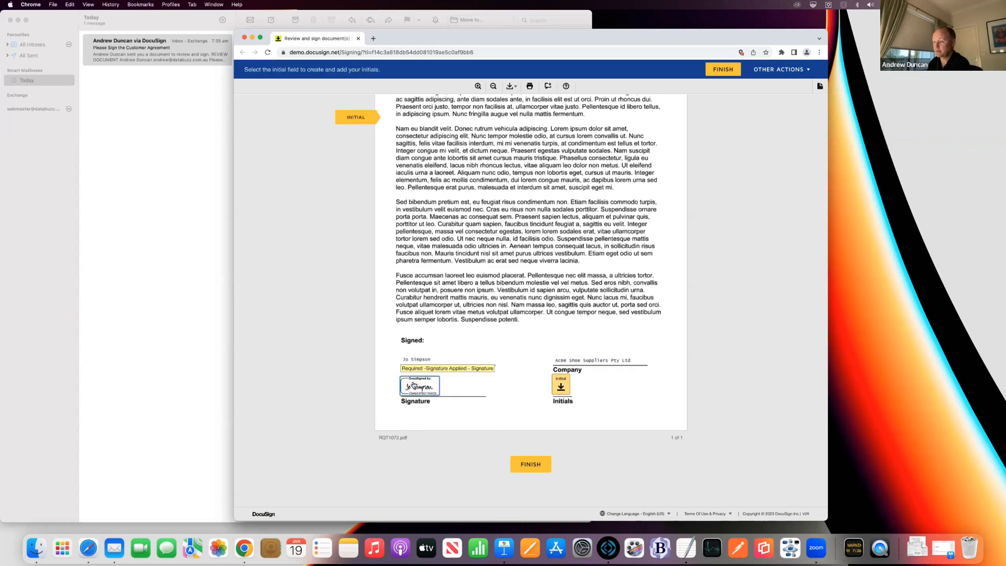
left_click(560, 385)
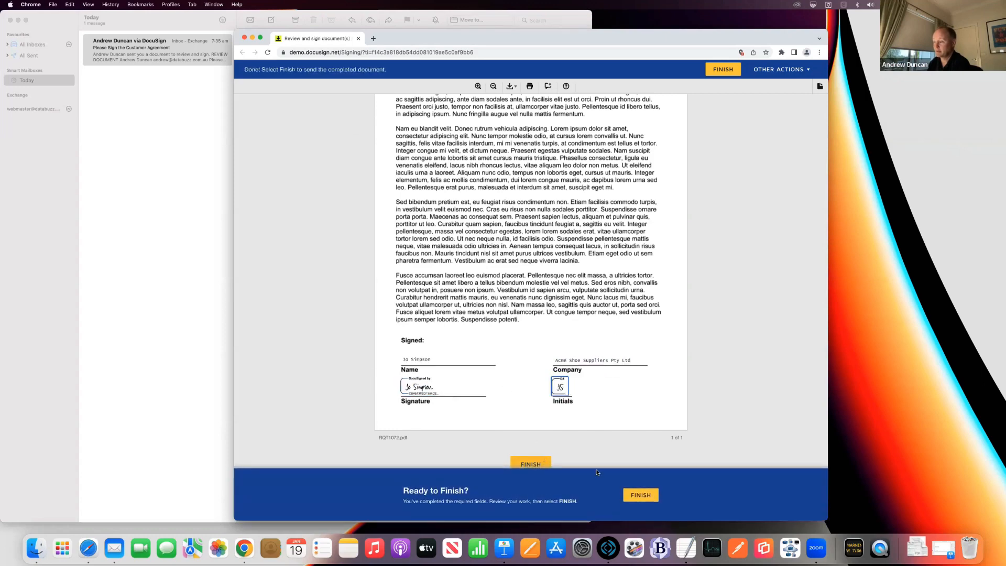
left_click(640, 494)
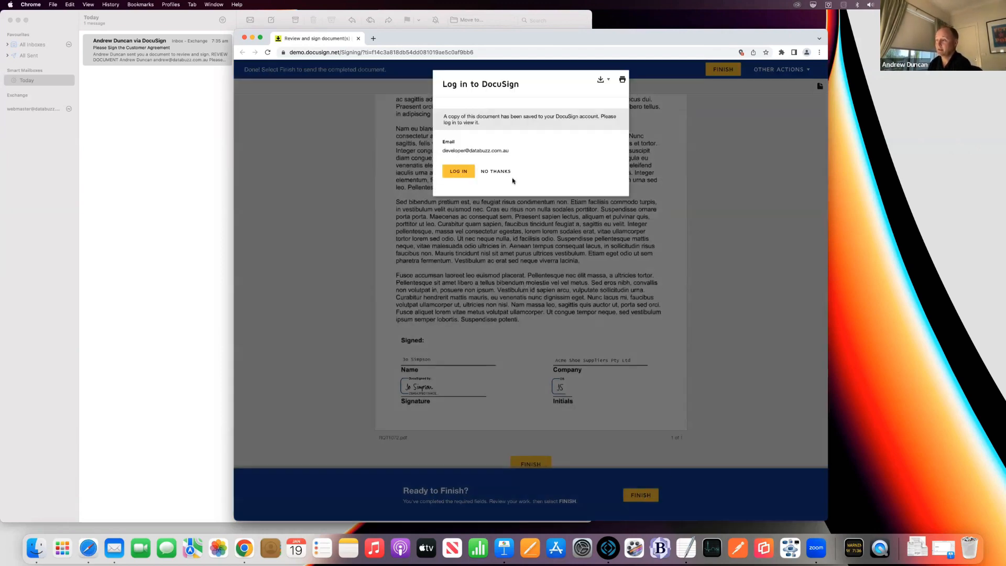
left_click(497, 172)
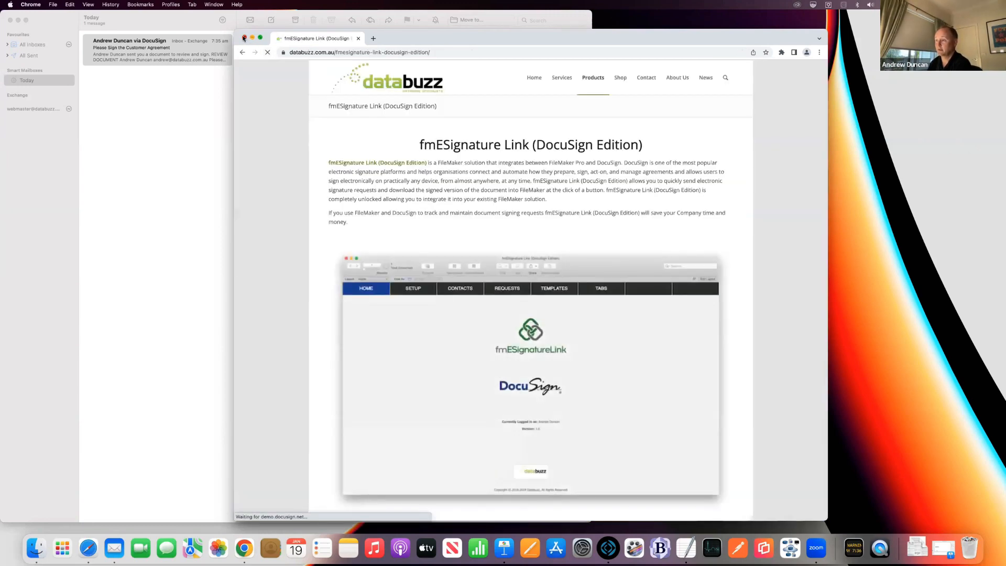
left_click(243, 37)
Step: Bring FileMaker forward to see RQT1072's Completed status and signed PDF
left_click(602, 107)
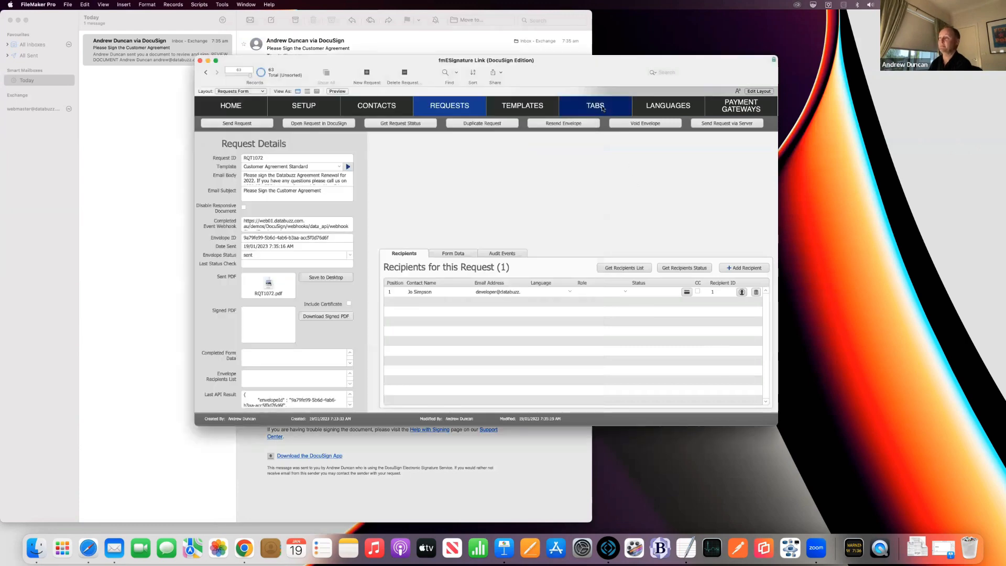
left_click_drag(596, 77, 585, 93)
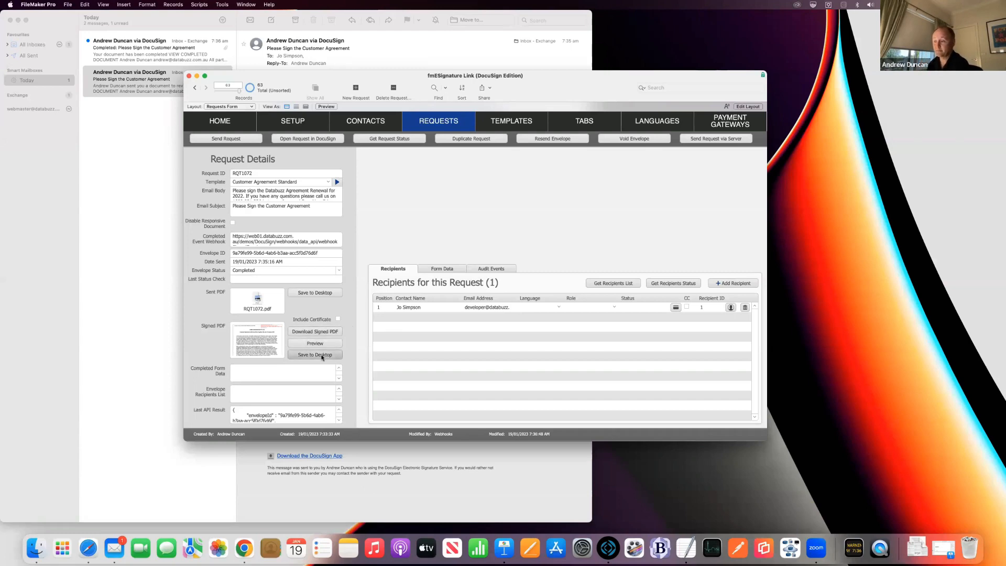
Step: Preview the currently downloaded signed PDF, scroll through it, and close the preview
left_click(315, 343)
left_click_drag(236, 323, 423, 475)
scroll(36, 346, "down", 4)
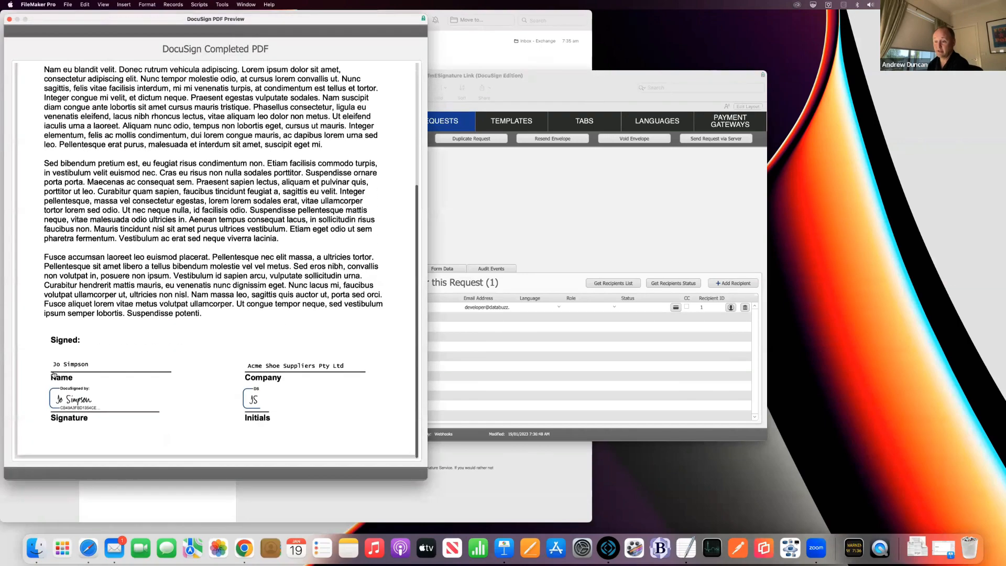
scroll(130, 367, "up", 4)
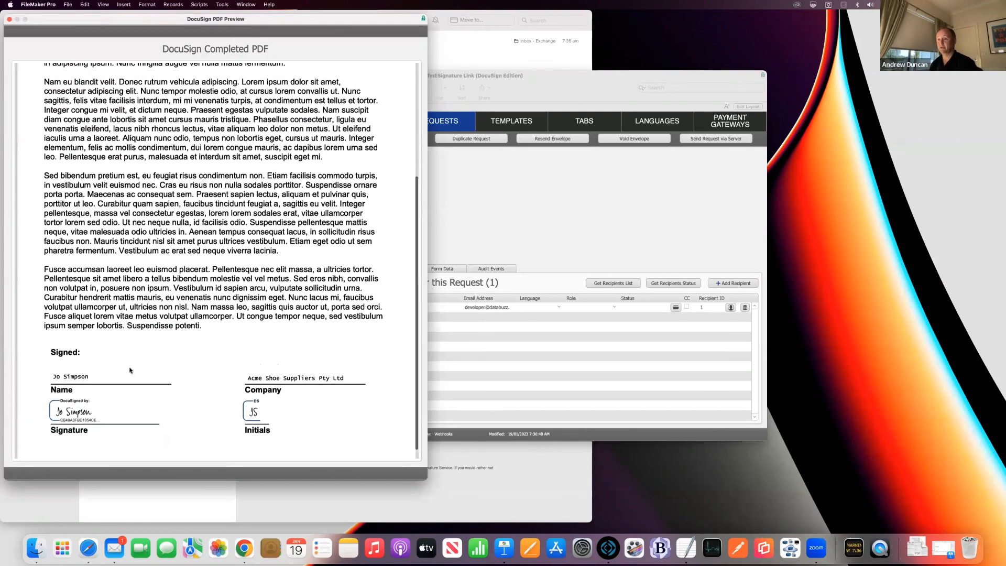
key("super+w")
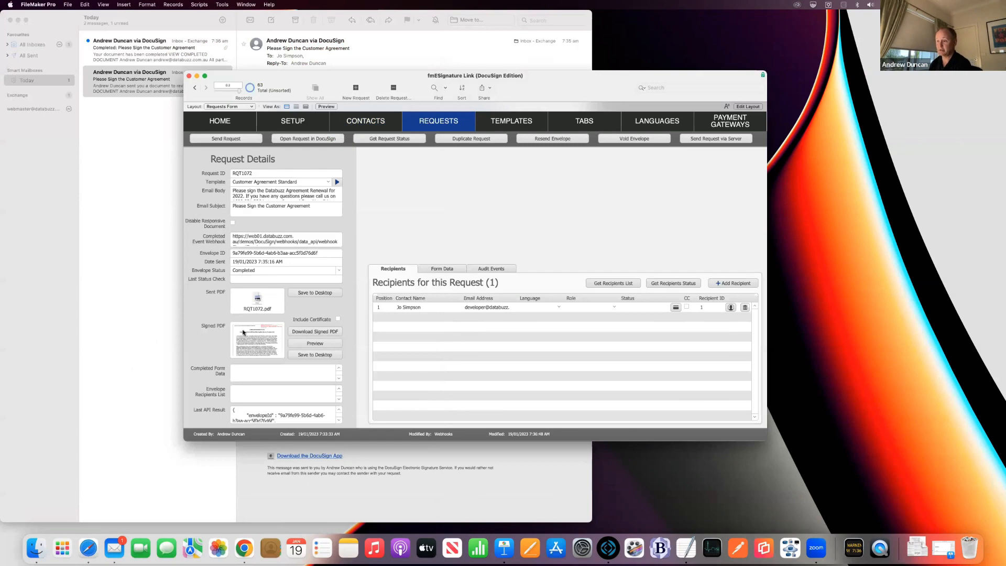
Step: Re-download the signed PDF with Include Certificate ticked and review its Certificate of Completion
left_click(338, 320)
left_click(320, 332)
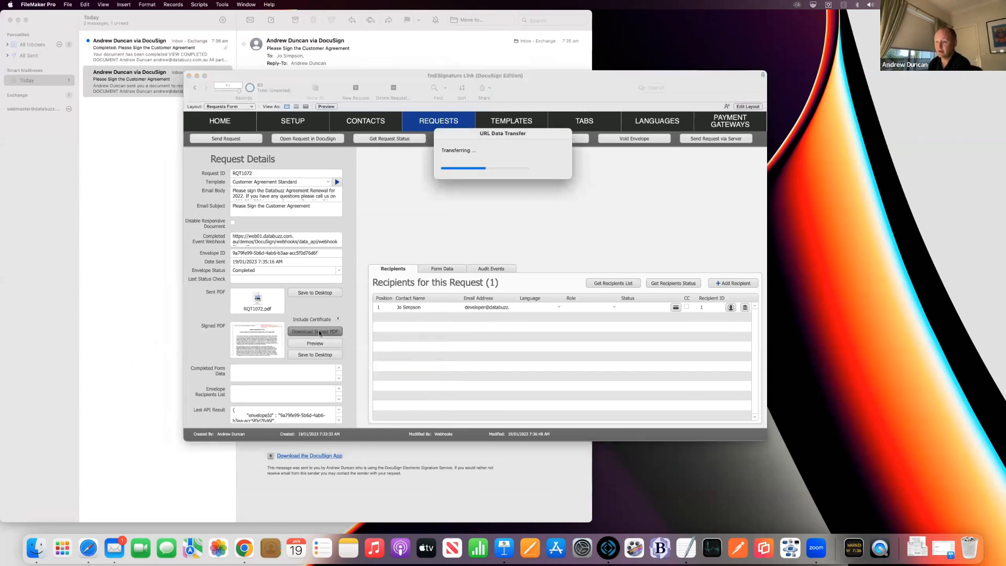
key("Return")
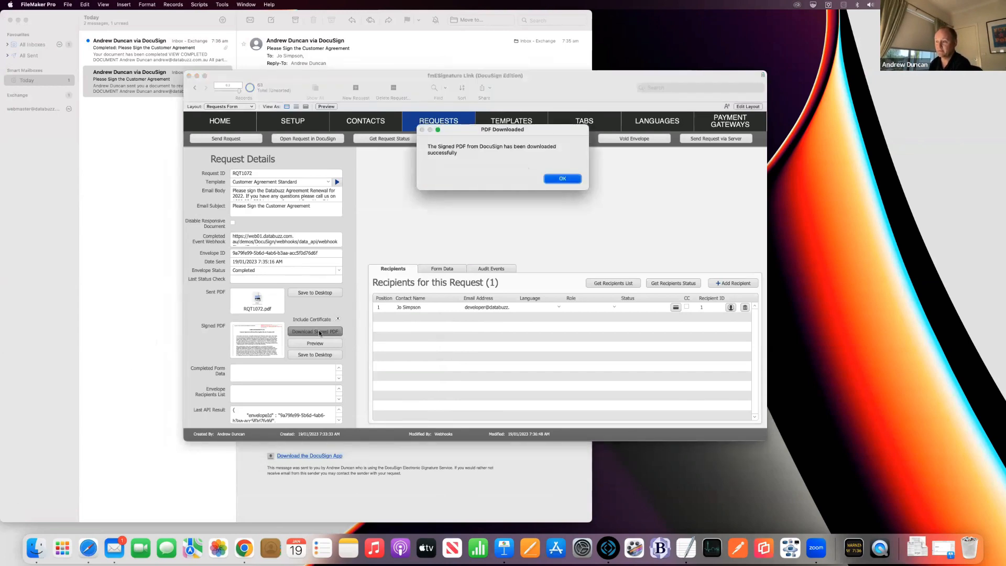
left_click(315, 343)
left_click_drag(239, 327, 360, 531)
scroll(312, 409, "down", 5)
scroll(312, 410, "down", 10)
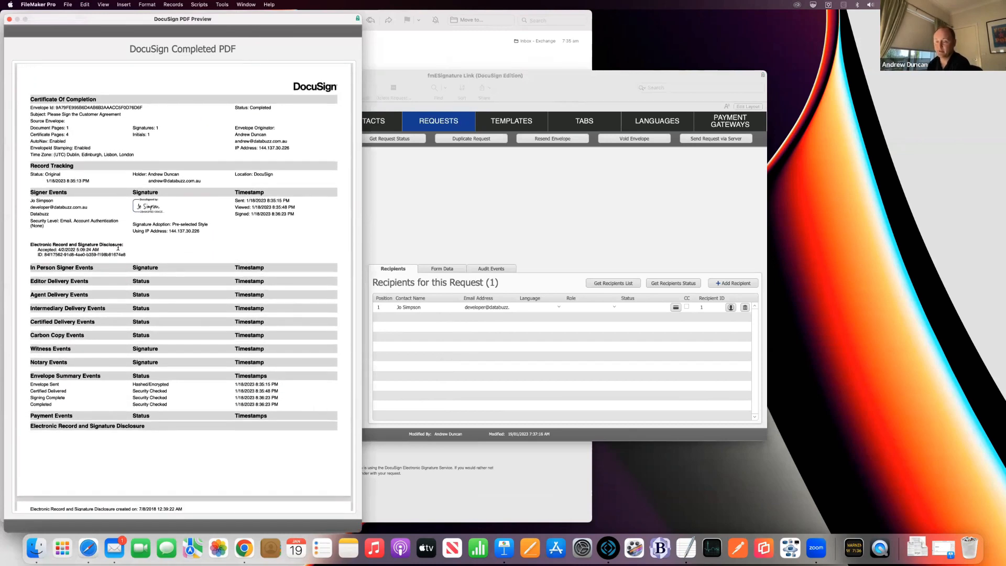
scroll(127, 247, "down", 5)
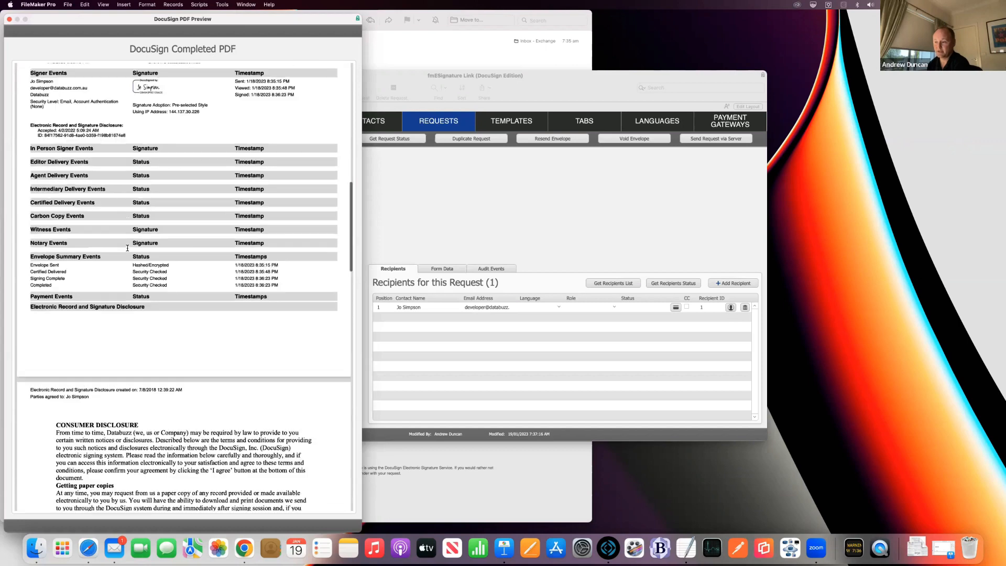
scroll(126, 248, "up", 6)
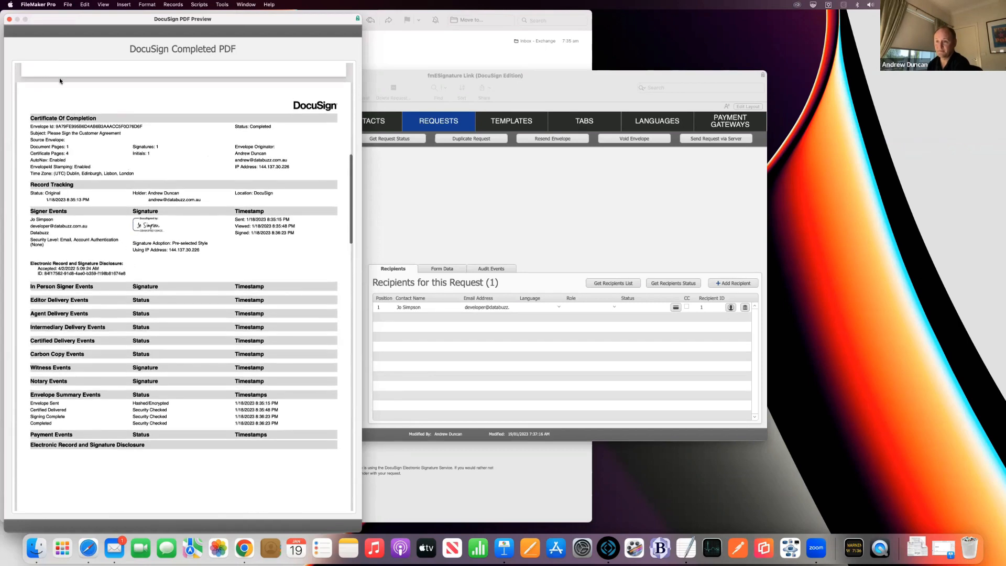
Step: Close the preview and refresh RQT1072's recipient status from DocuSign, checking it reads completed
left_click(8, 20)
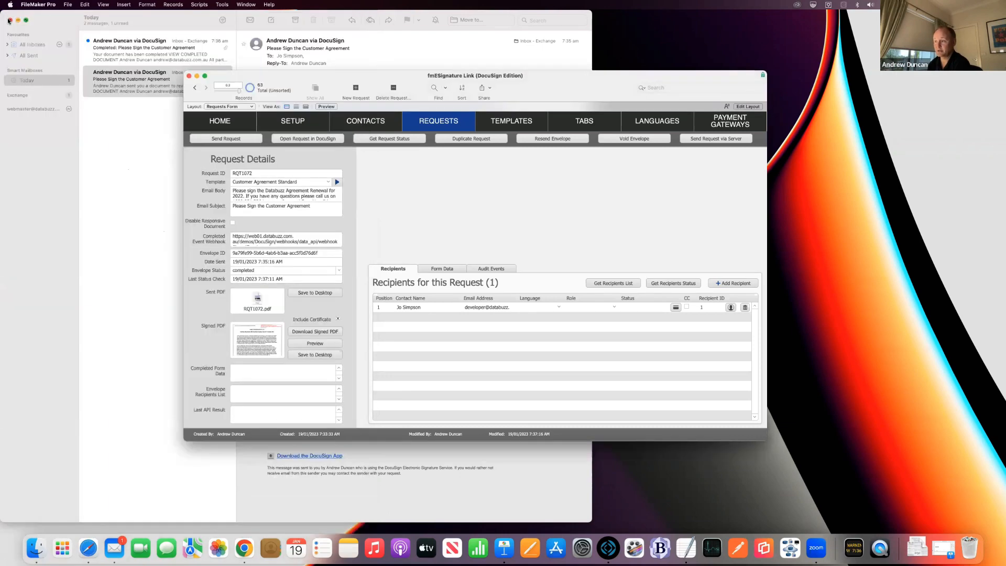
left_click_drag(577, 77, 553, 75)
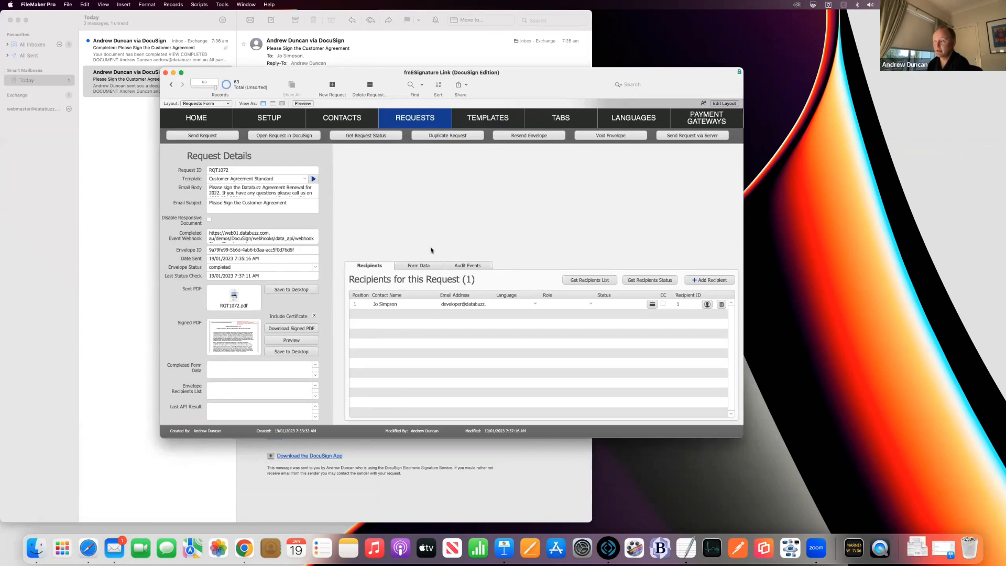
left_click(639, 281)
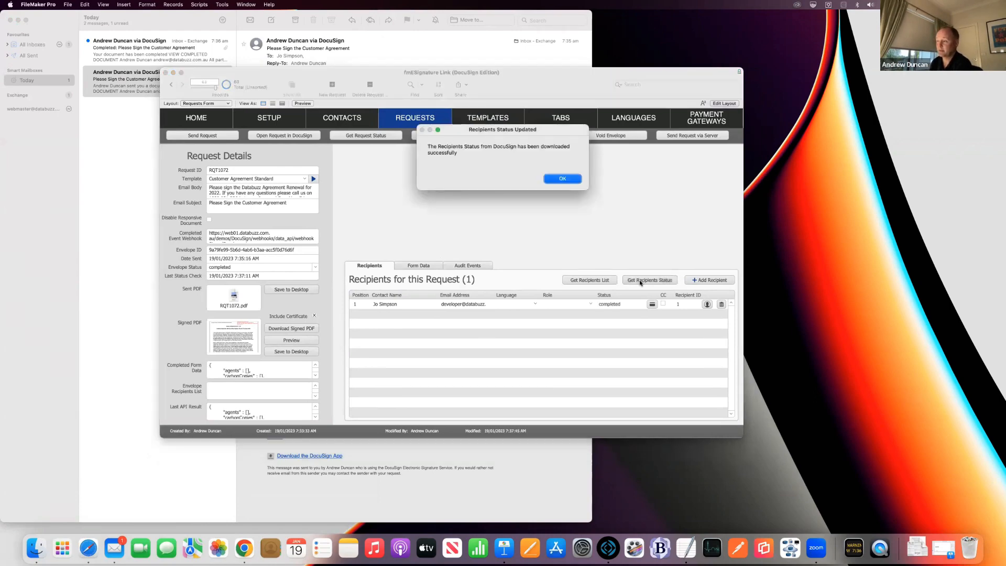
key("Return")
left_click(614, 305)
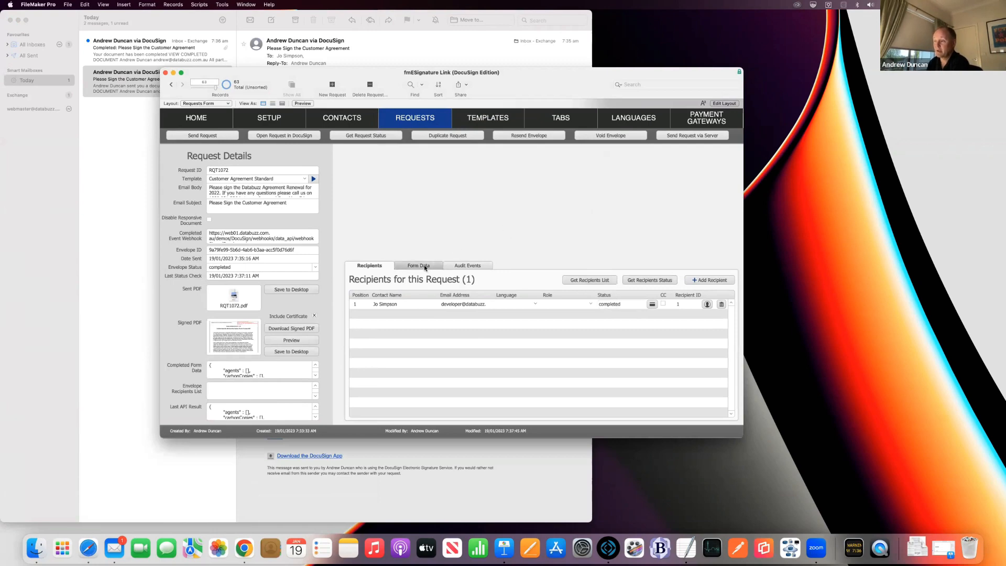
Step: Download the request's audit events from DocuSign on the Audit Events tab
left_click(455, 268)
left_click(619, 280)
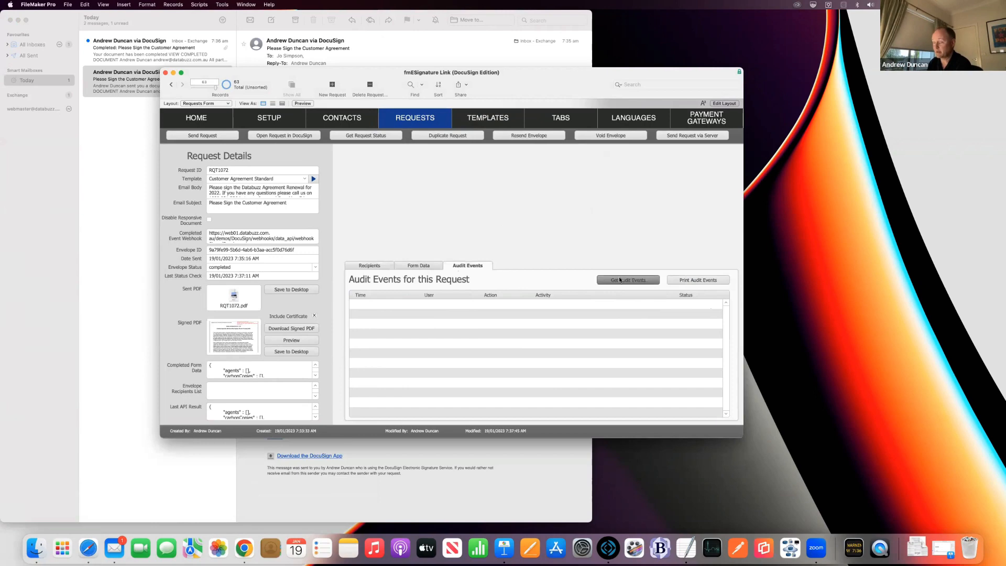
key("Return")
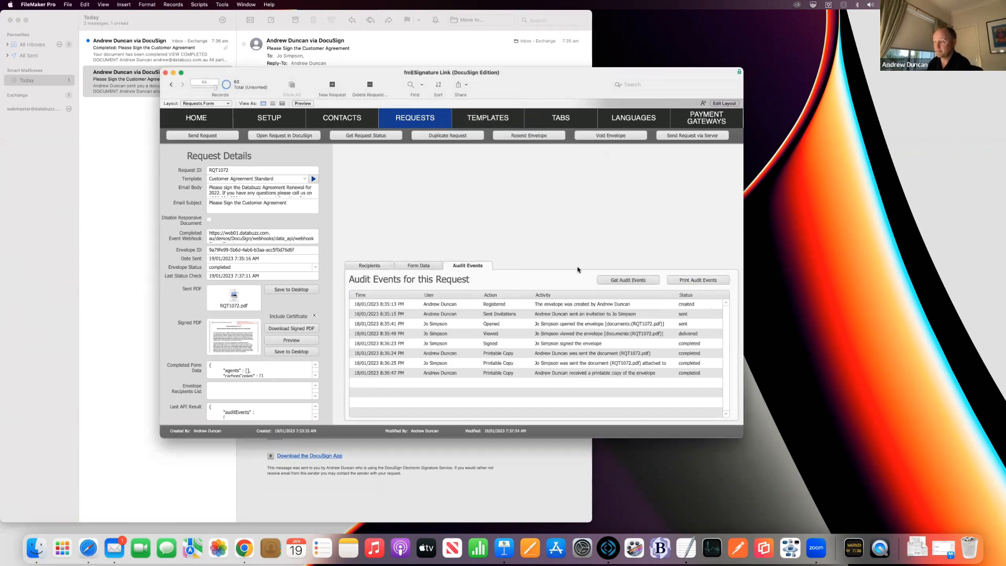
Step: Retrieve the completed form data, including the company Acme Shoe Suppliers Pty Ltd
left_click(419, 266)
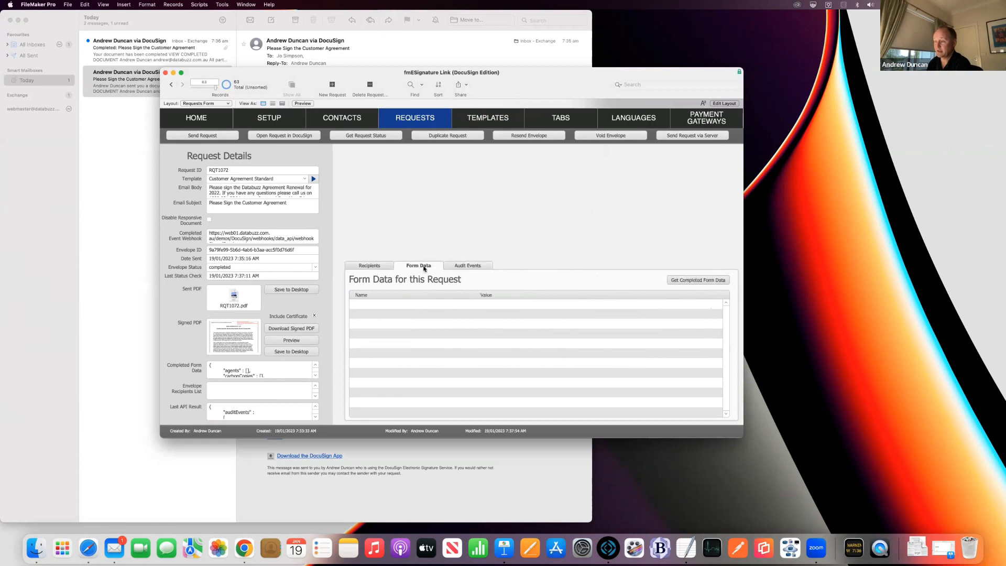
left_click(684, 281)
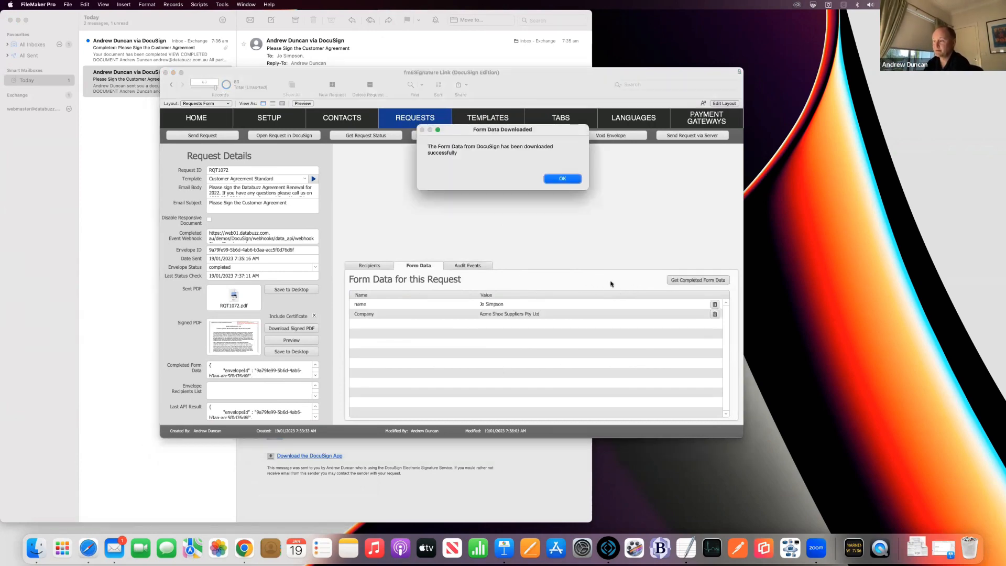
key("Return")
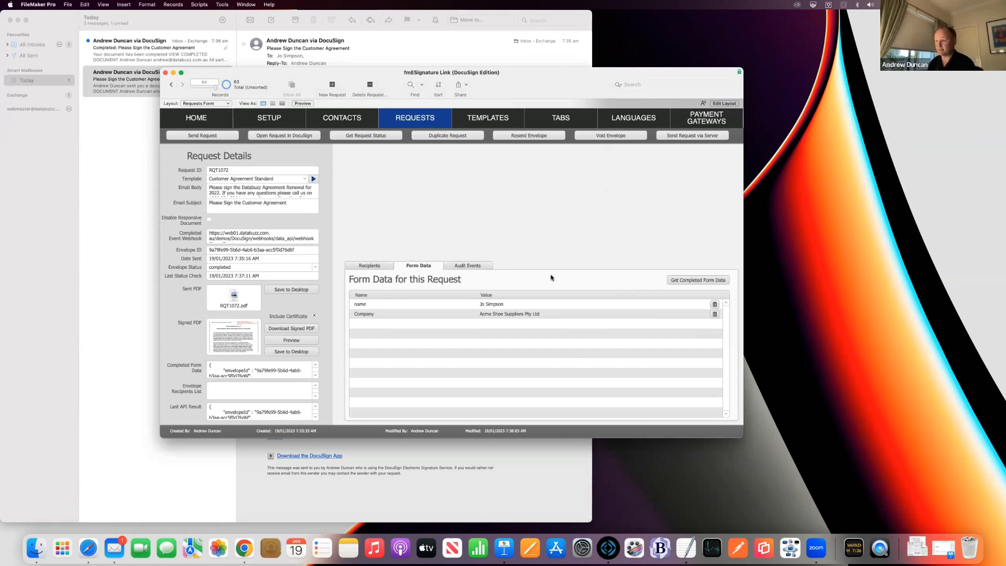
Step: On template TMPL1004, change the Formula Tabs payment description to 'Membership Renewal 2023'
left_click(488, 120)
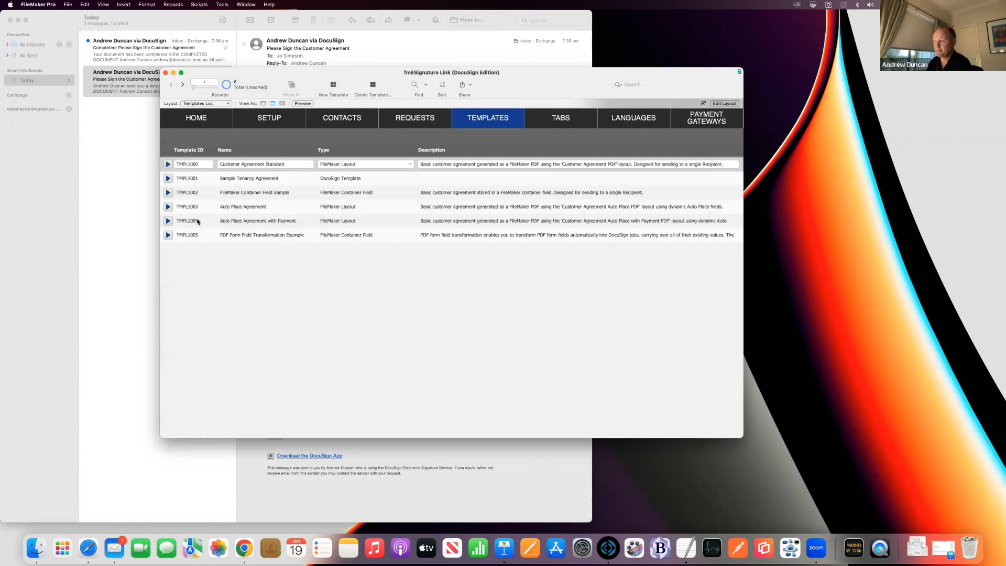
left_click(168, 221)
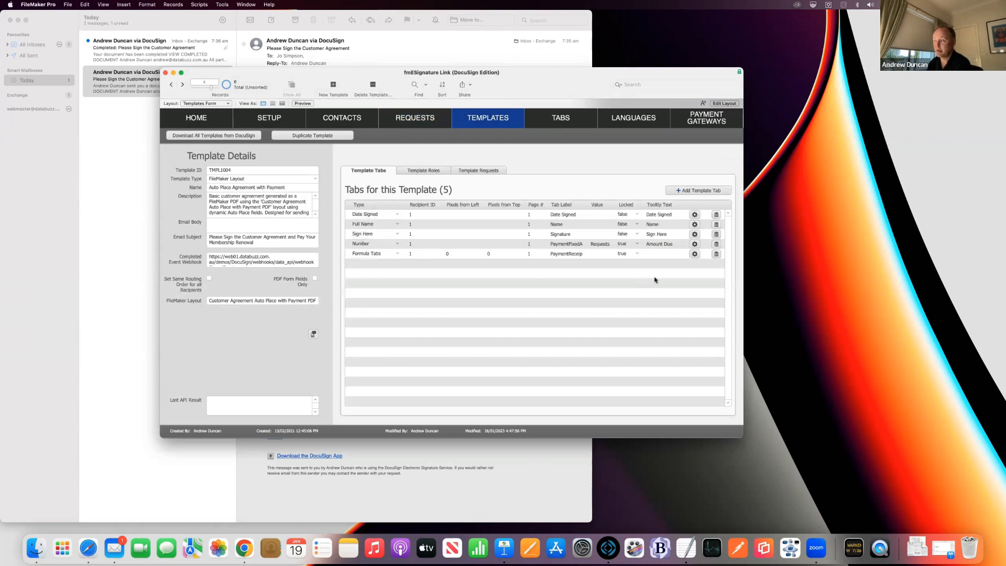
left_click(694, 254)
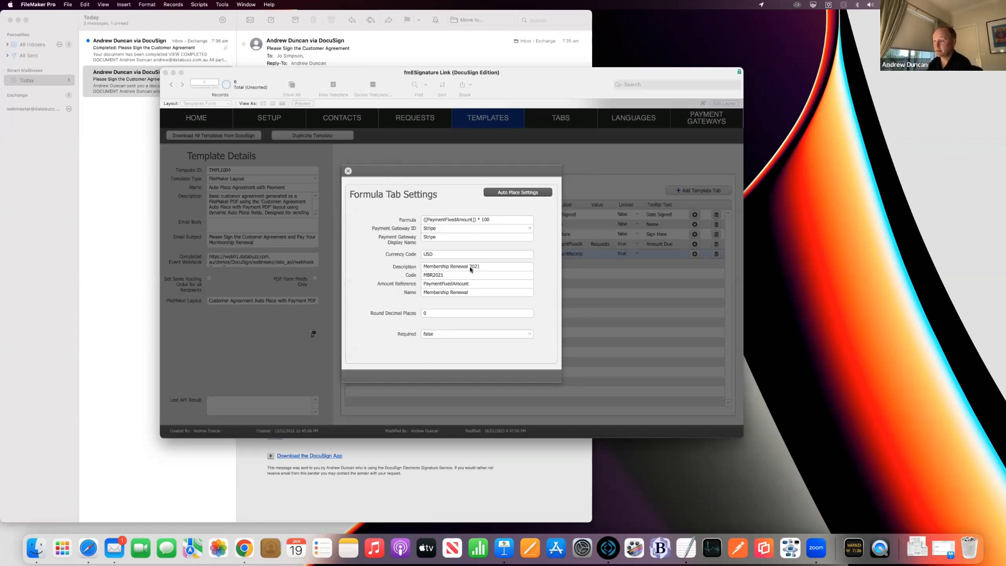
left_click(489, 268)
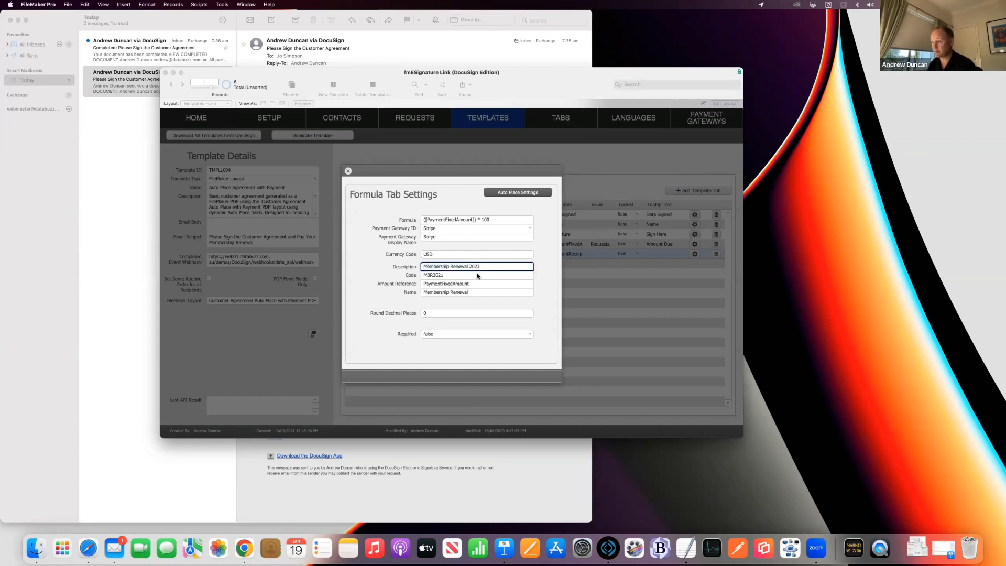
left_click(539, 247)
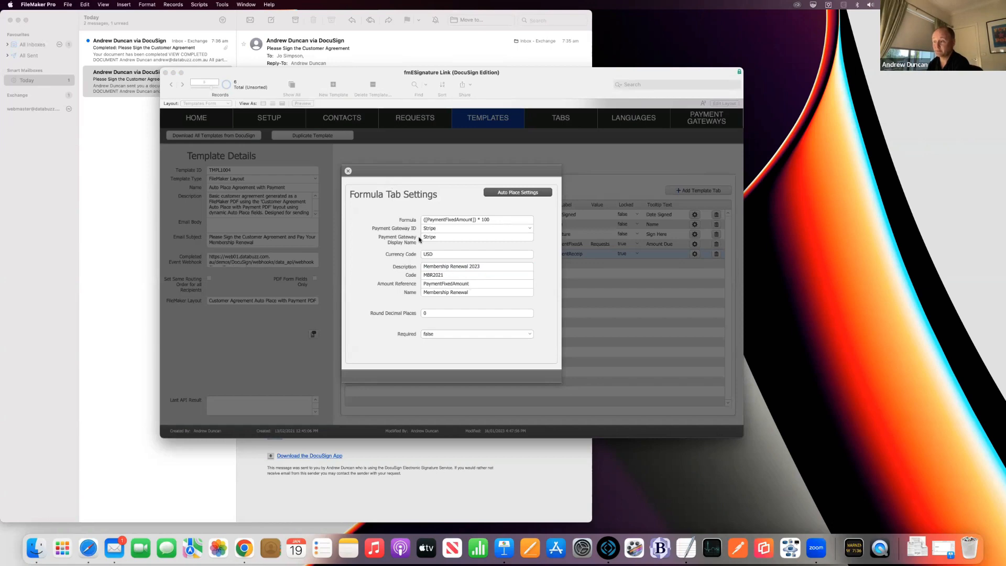
left_click(348, 172)
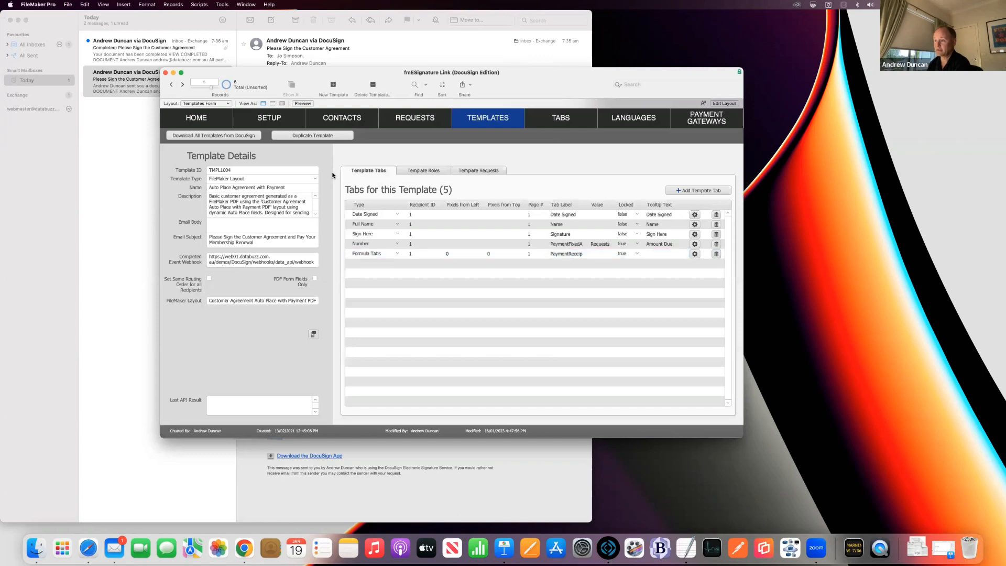
Step: Open the Customer Agreement PDF layout in Layout mode
left_click(720, 103)
left_click(116, 104)
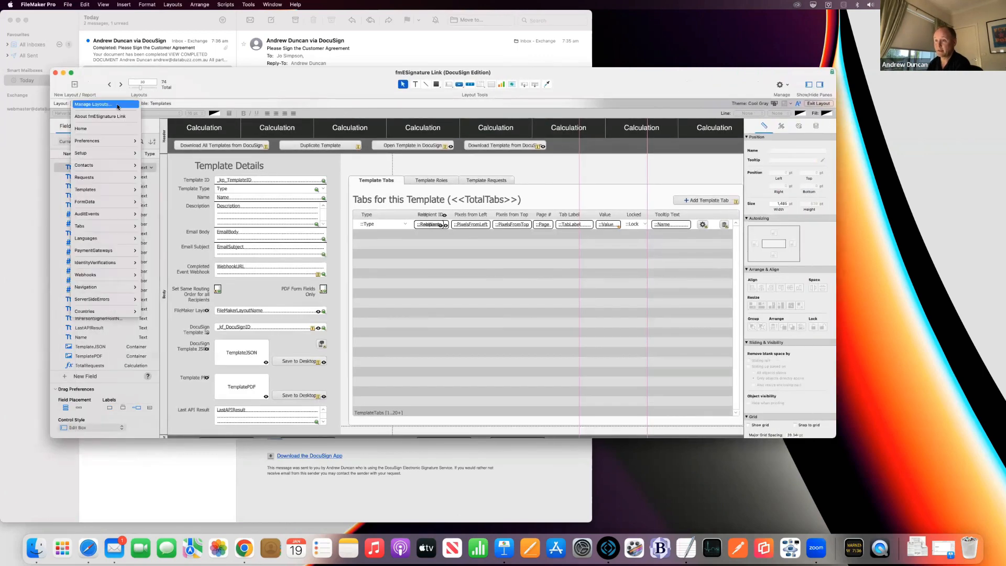
mouse_move(120, 178)
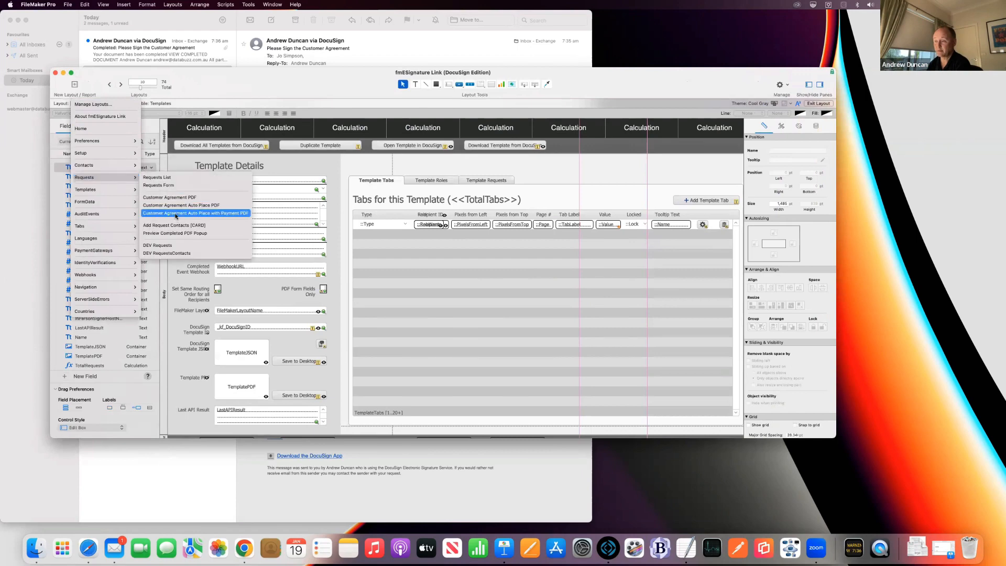
left_click(167, 197)
scroll(309, 236, "down", 3)
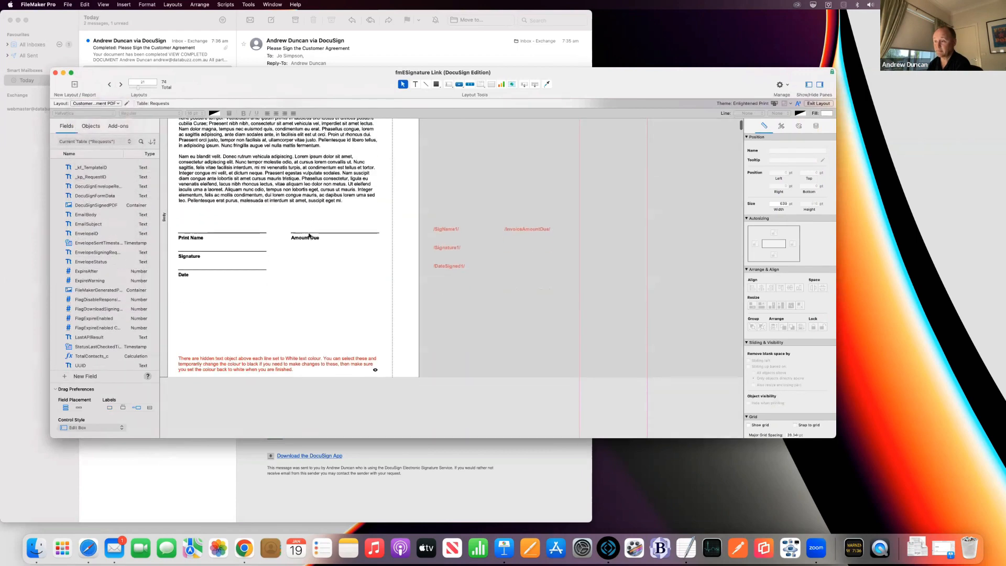
scroll(306, 234, "up", 2)
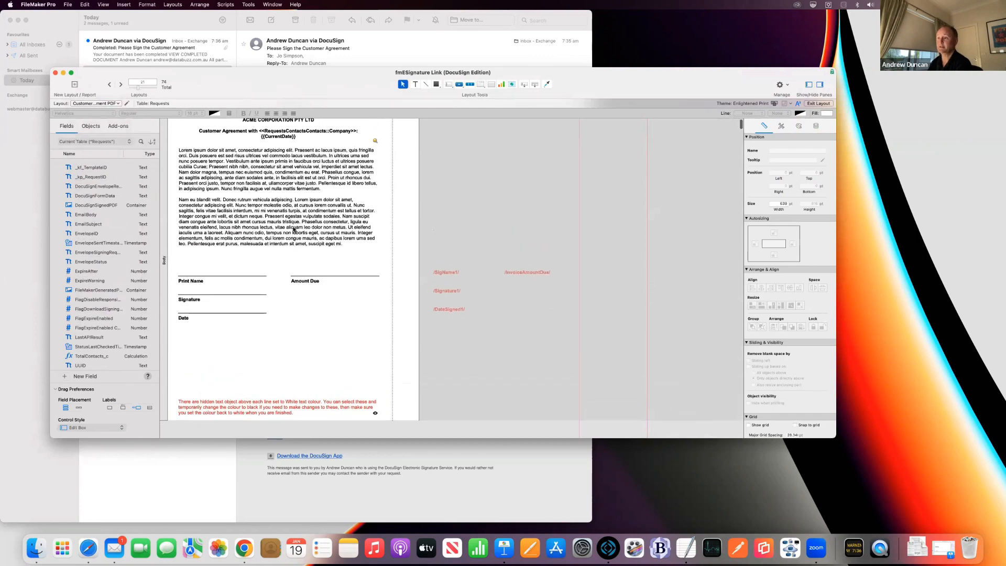
scroll(261, 240, "up", 1)
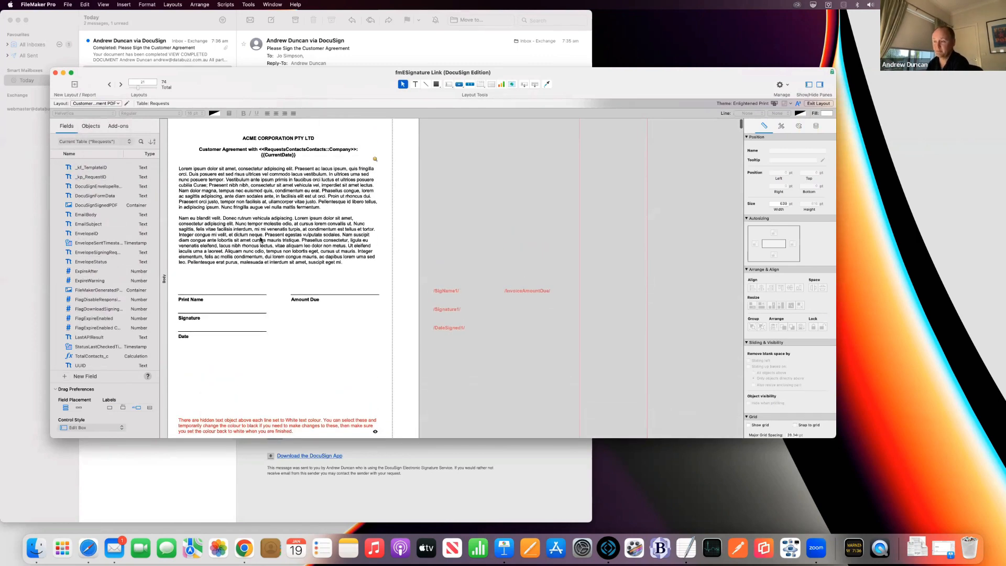
scroll(260, 240, "down", 1)
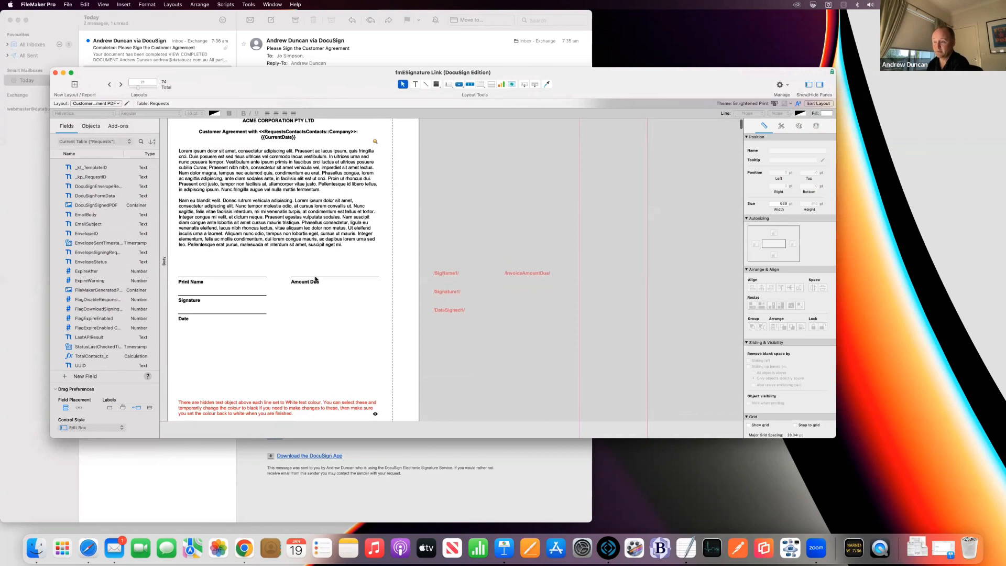
Step: Colour the hidden /SigName1/ text above Print Name red and zoom to 200%
left_click(213, 273)
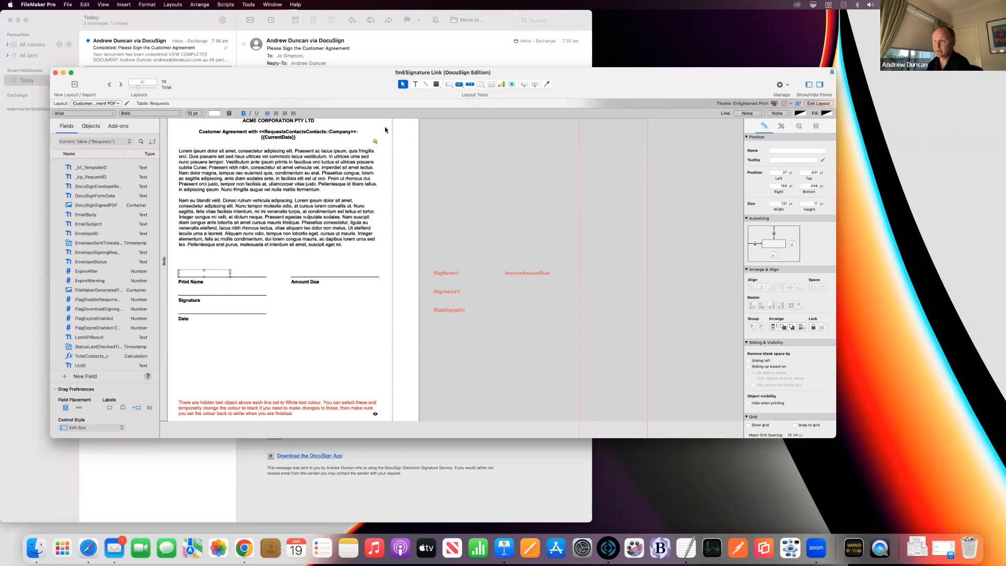
left_click(219, 113)
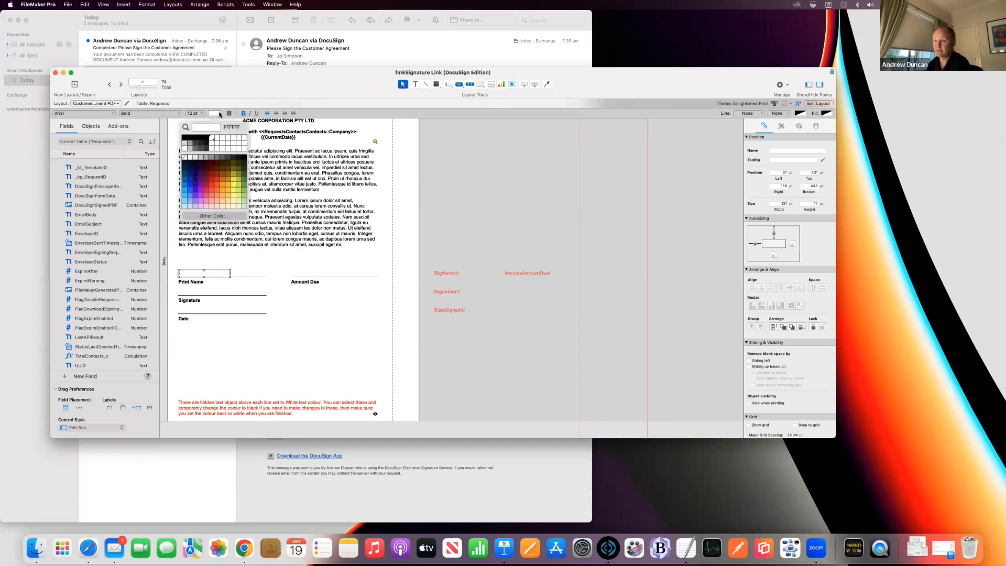
left_click(212, 187)
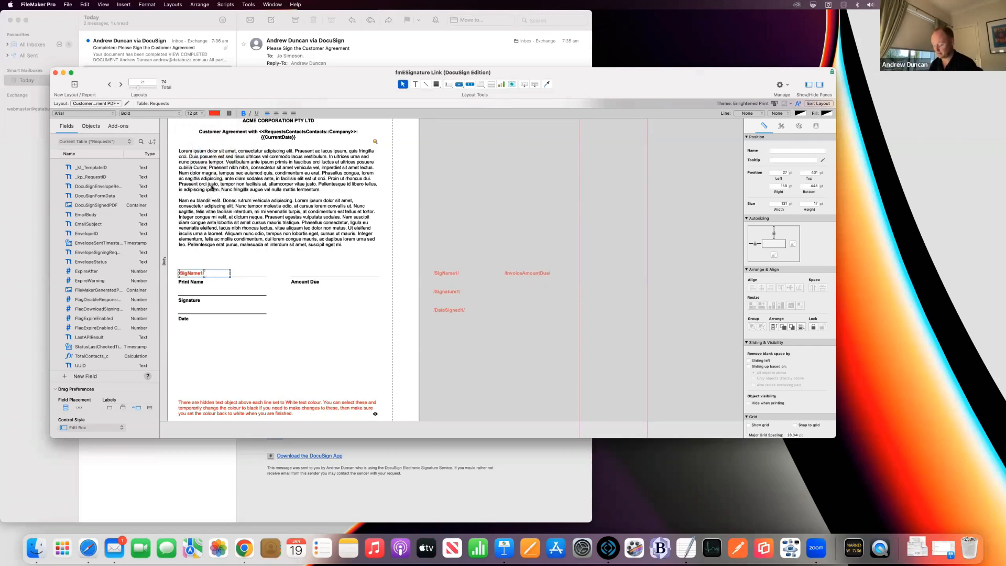
key("super+plus")
key("super+plus")
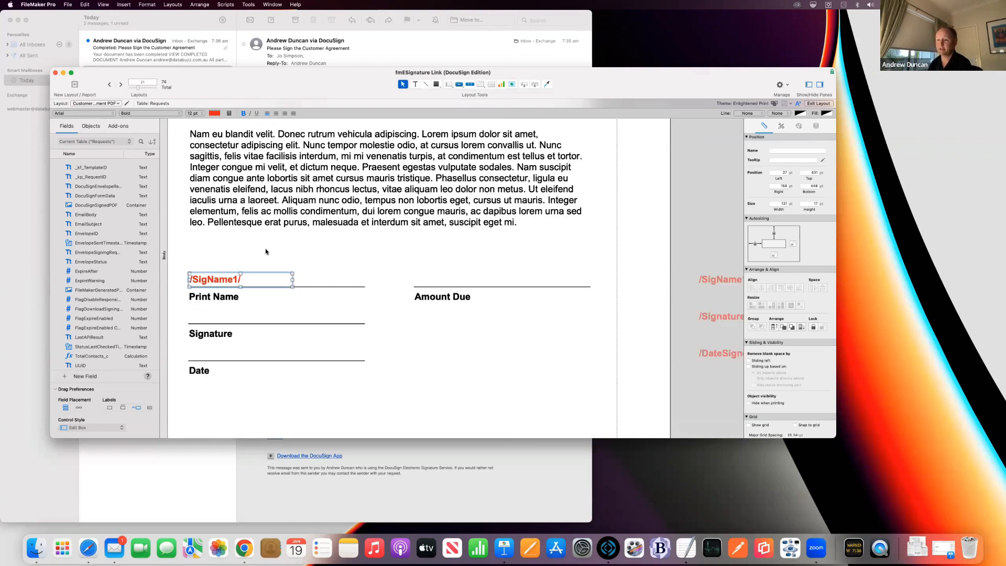
left_click(287, 255)
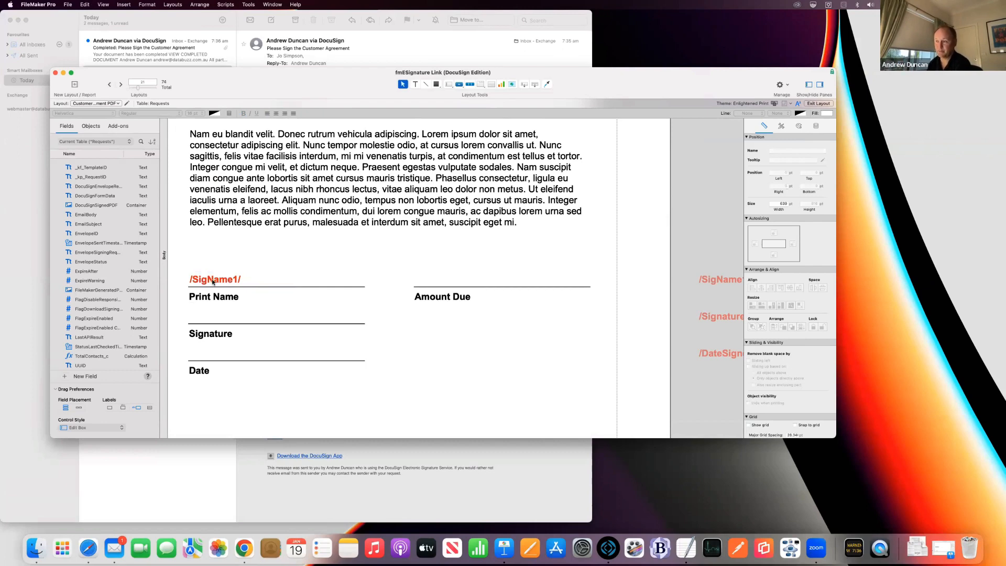
Step: Leave Layout mode without saving and return to the template details layout at 100%
left_click(815, 104)
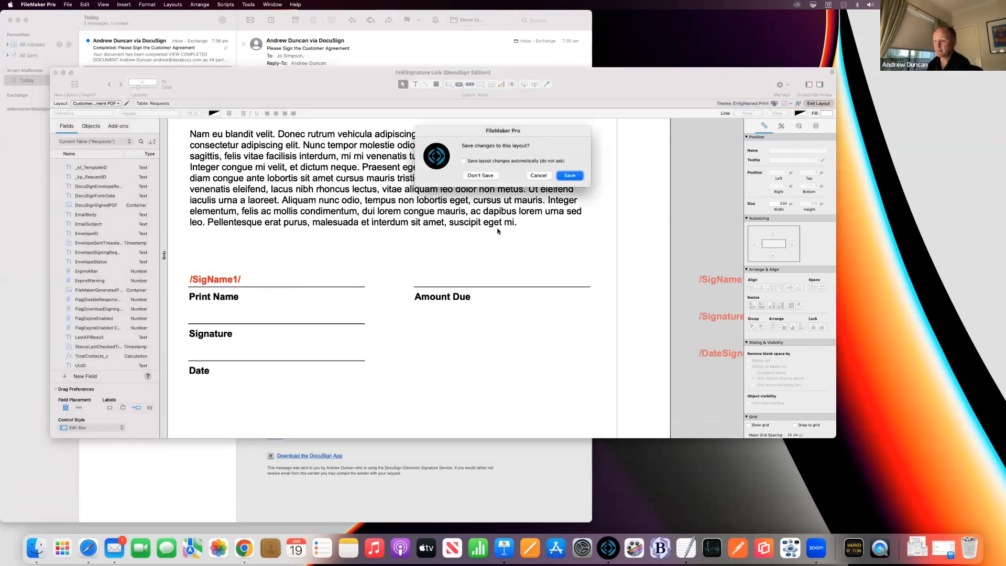
left_click(480, 176)
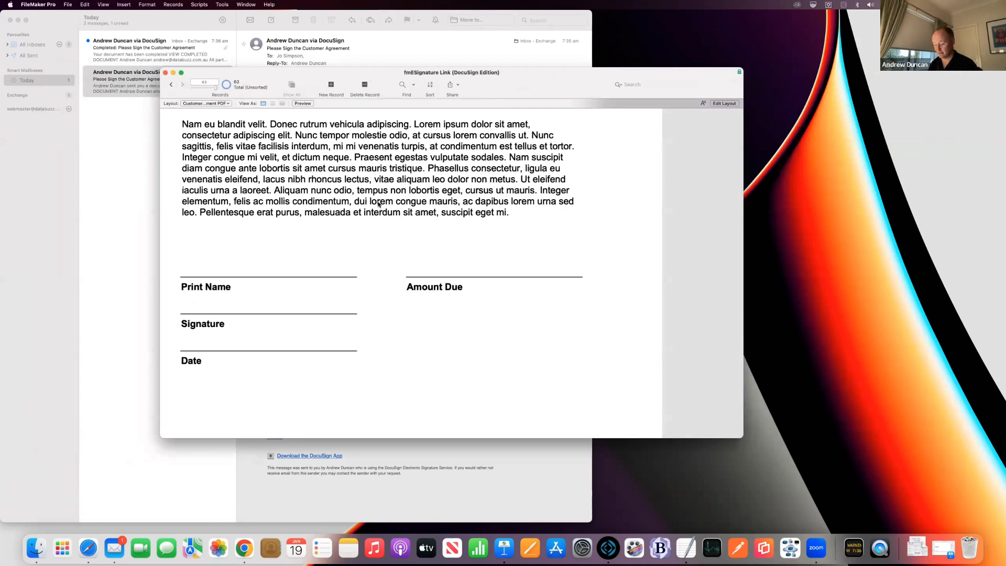
left_click(221, 103)
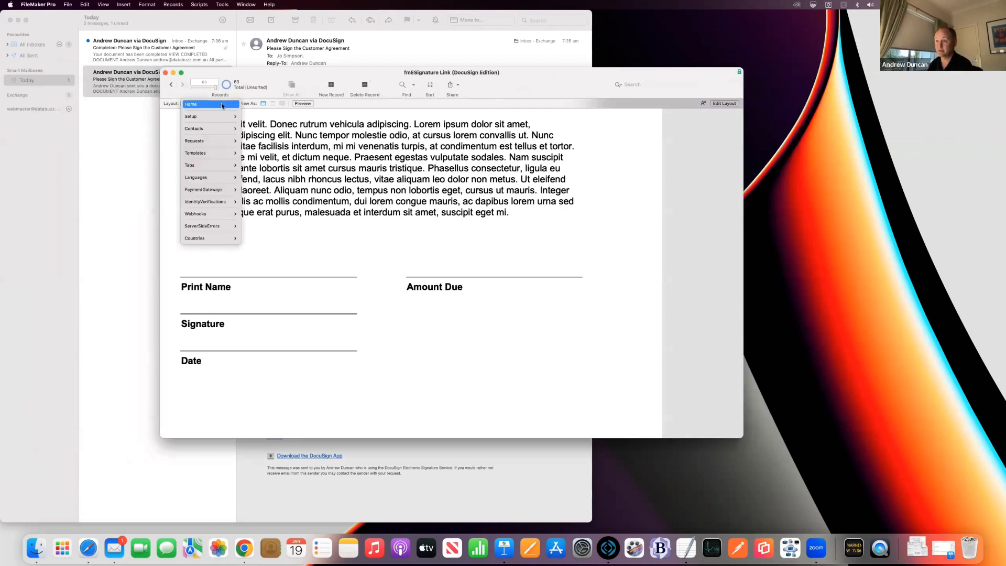
mouse_move(220, 147)
left_click(261, 160)
key("super+minus")
key("super+minus")
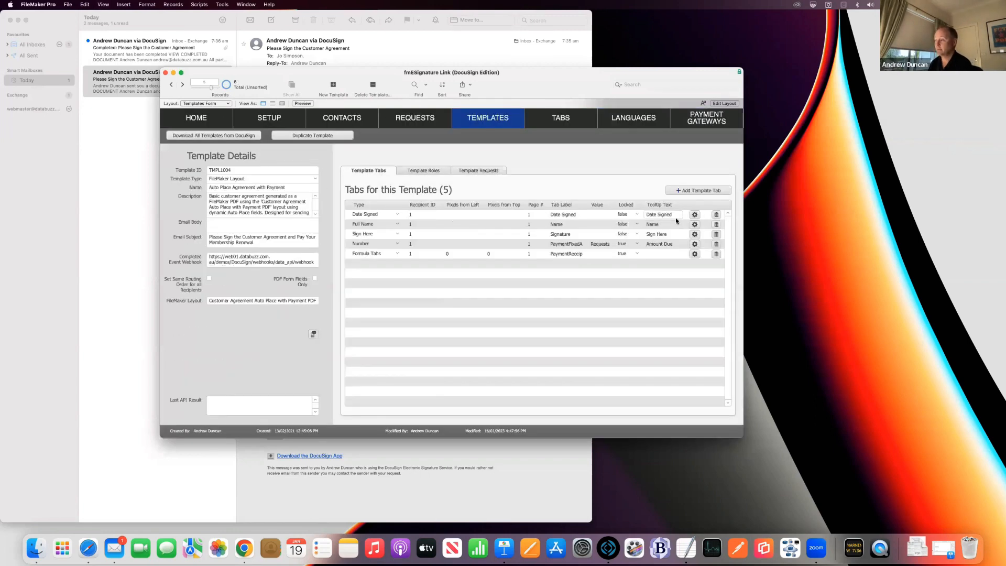
Step: Check the Date Signed tab's auto-place anchor string, leaving it unchanged, and list the template's requests
left_click(694, 215)
left_click(530, 192)
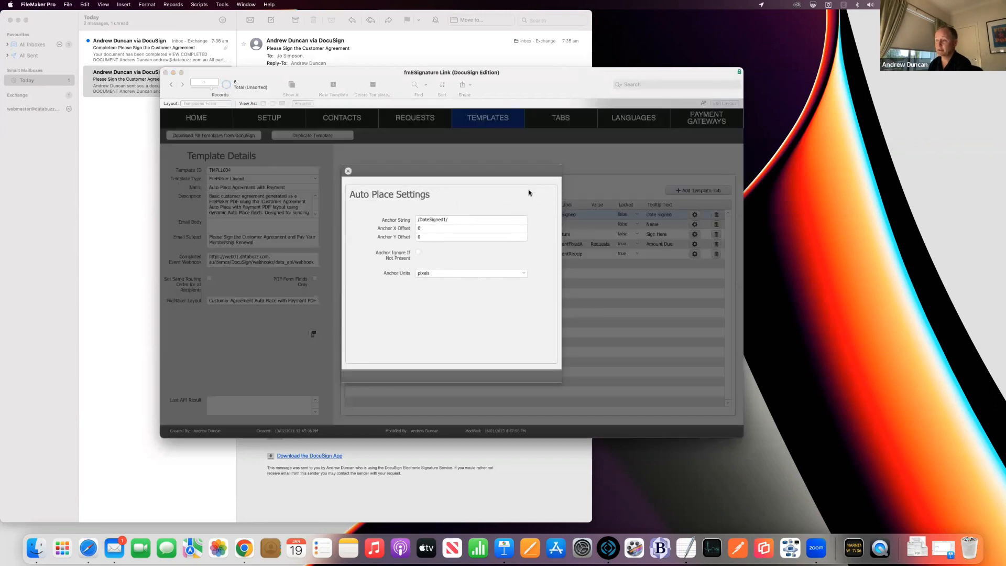
left_click(468, 219)
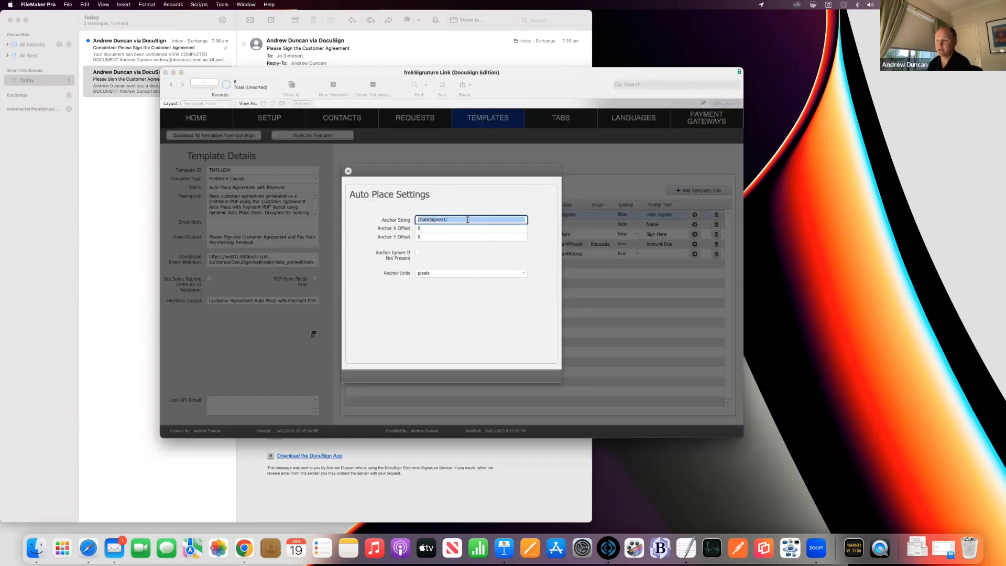
left_click(477, 205)
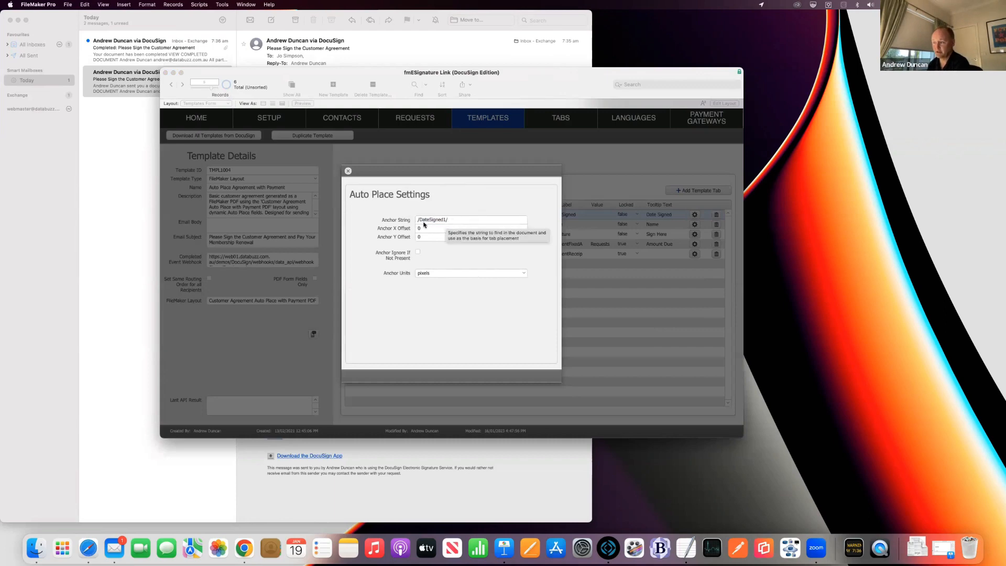
left_click(348, 171)
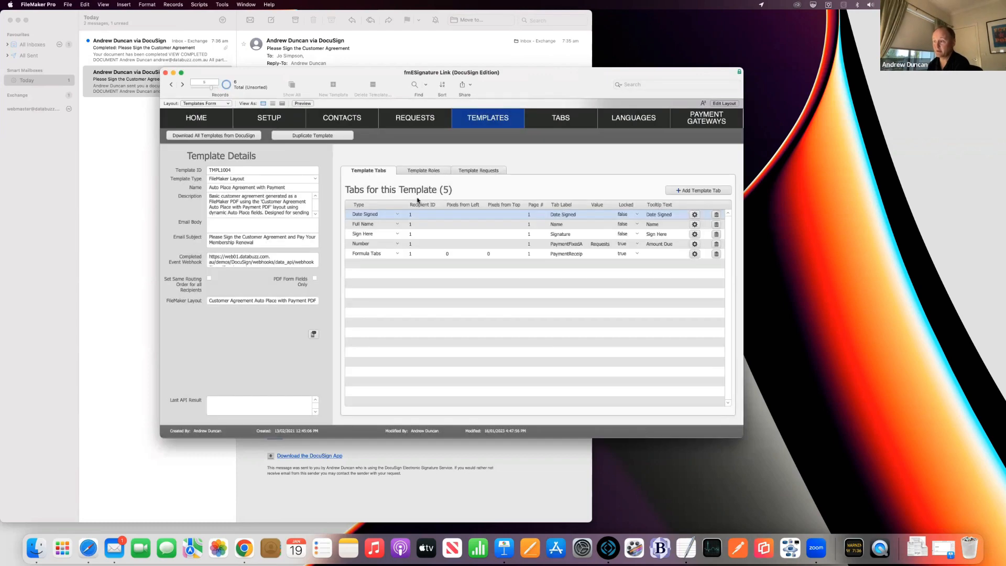
left_click(534, 190)
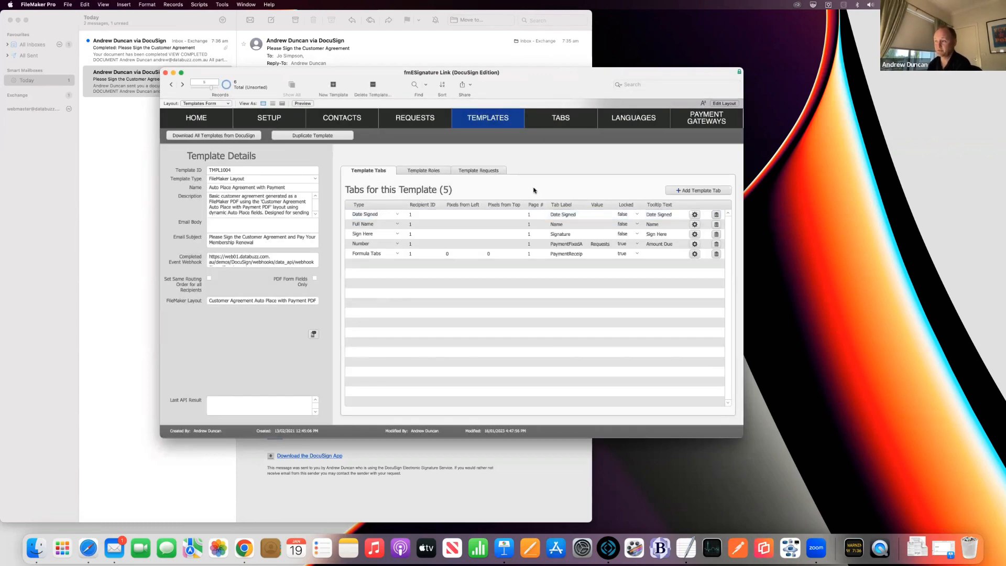
left_click(491, 171)
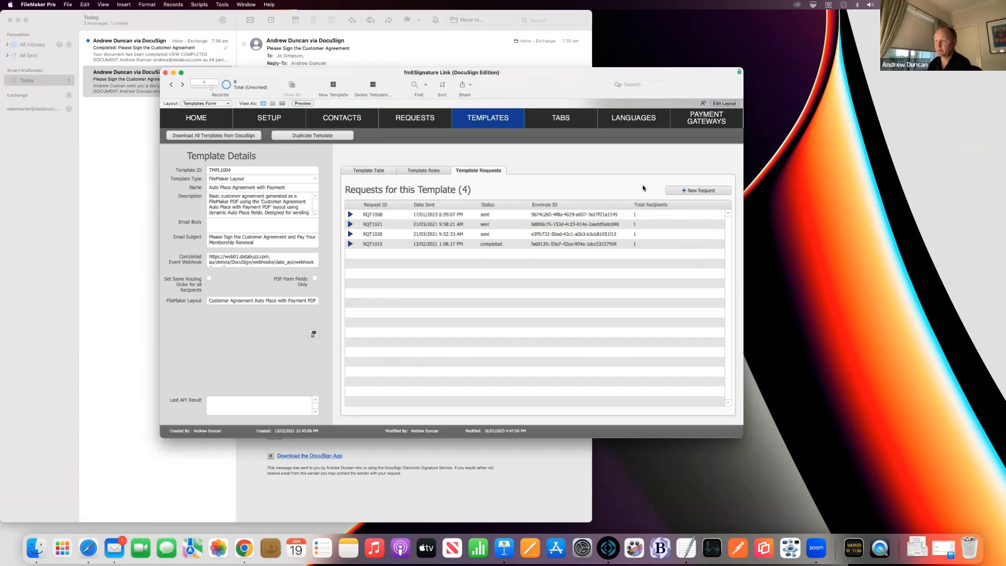
Step: Create a new request, search for and add the contact as recipient, and attempt sending it
left_click(681, 191)
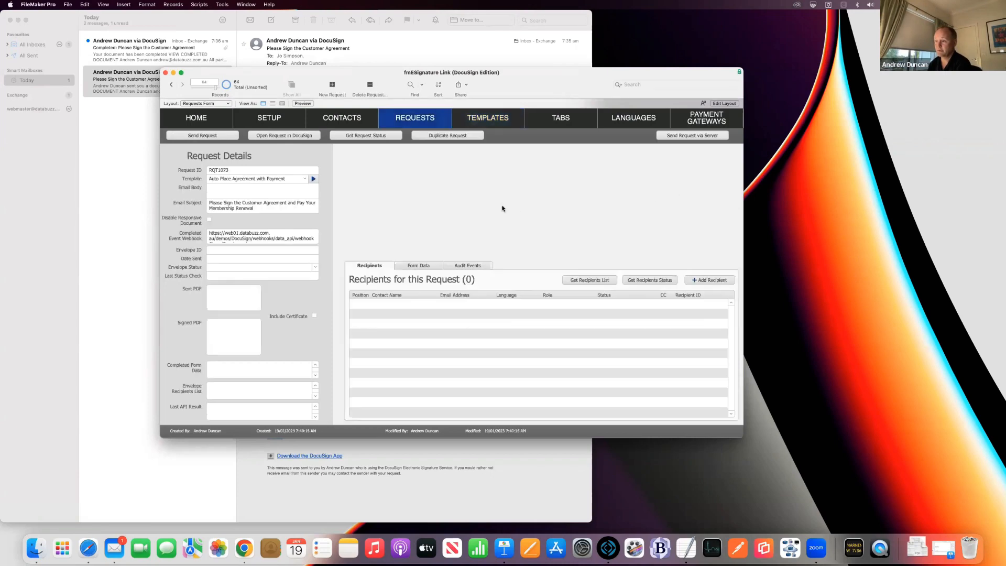
left_click(709, 279)
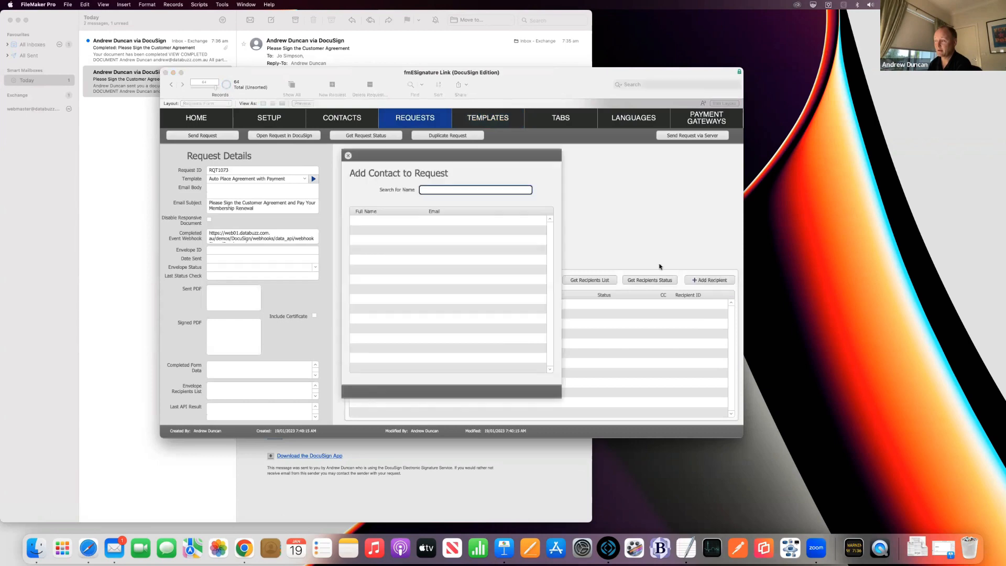
type("jo")
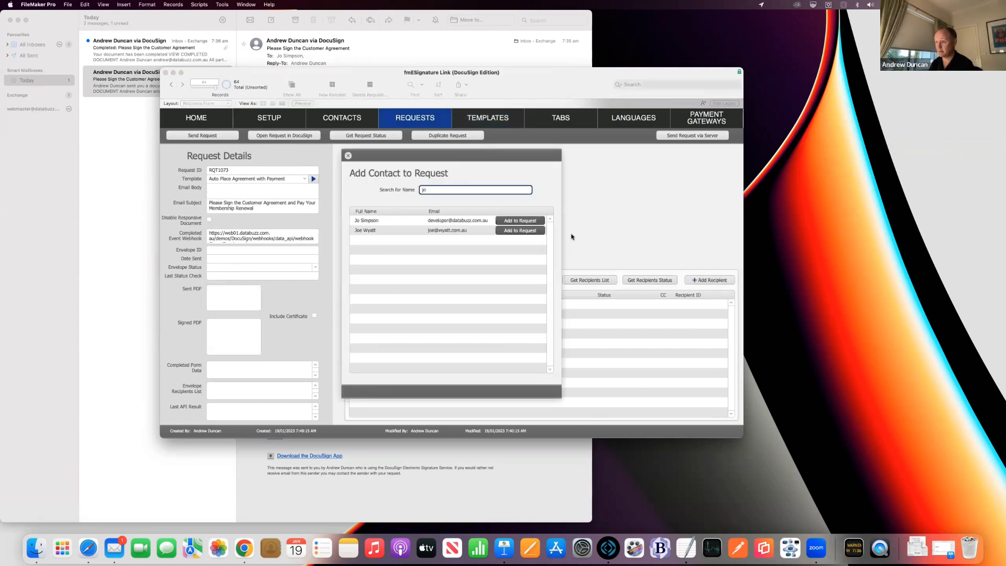
left_click(520, 220)
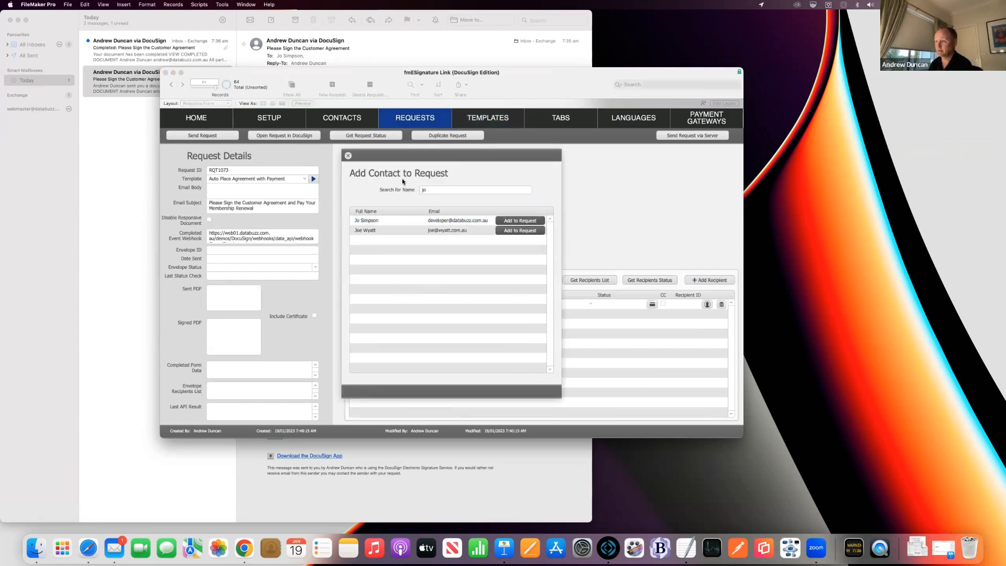
left_click(347, 156)
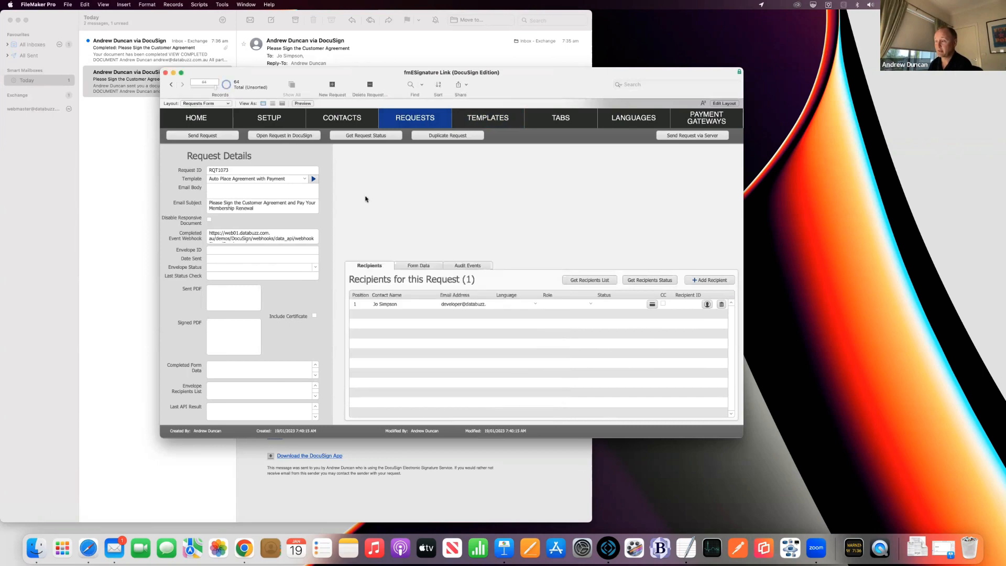
left_click(226, 135)
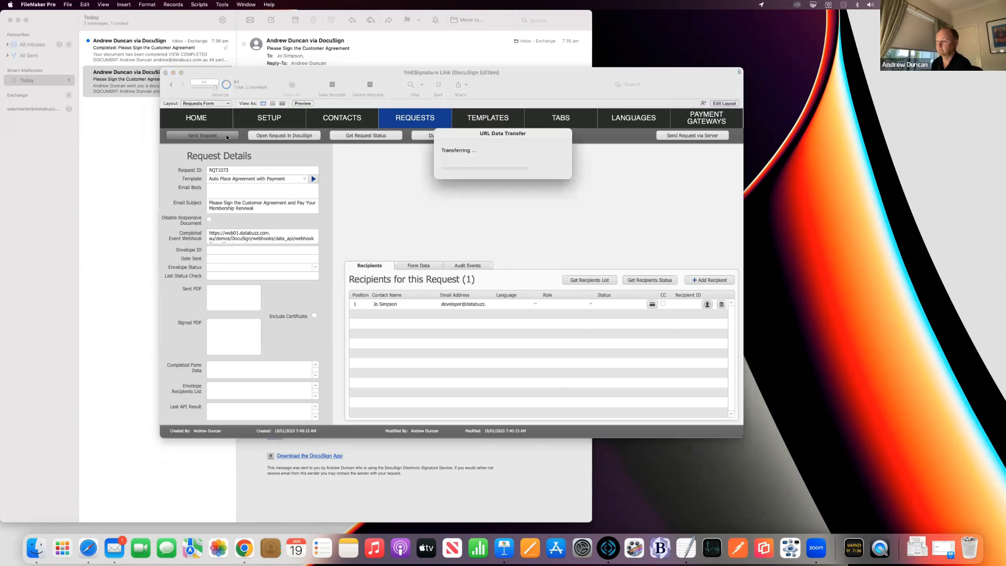
key("Return")
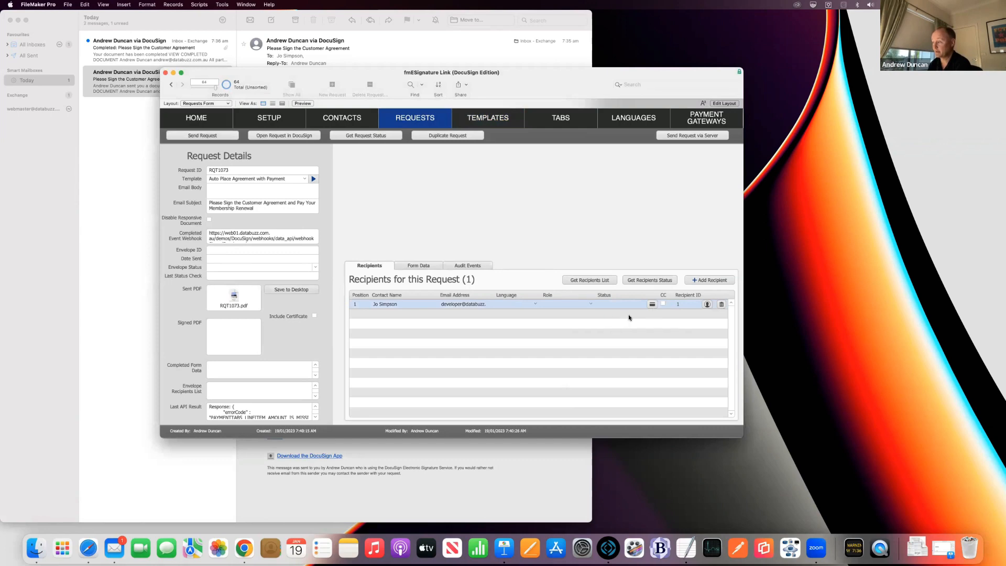
Step: Set Invoice # 12 and Amount Due 595.00 in Payment Settings, then send the request
left_click(650, 304)
left_click(597, 299)
type("123456")
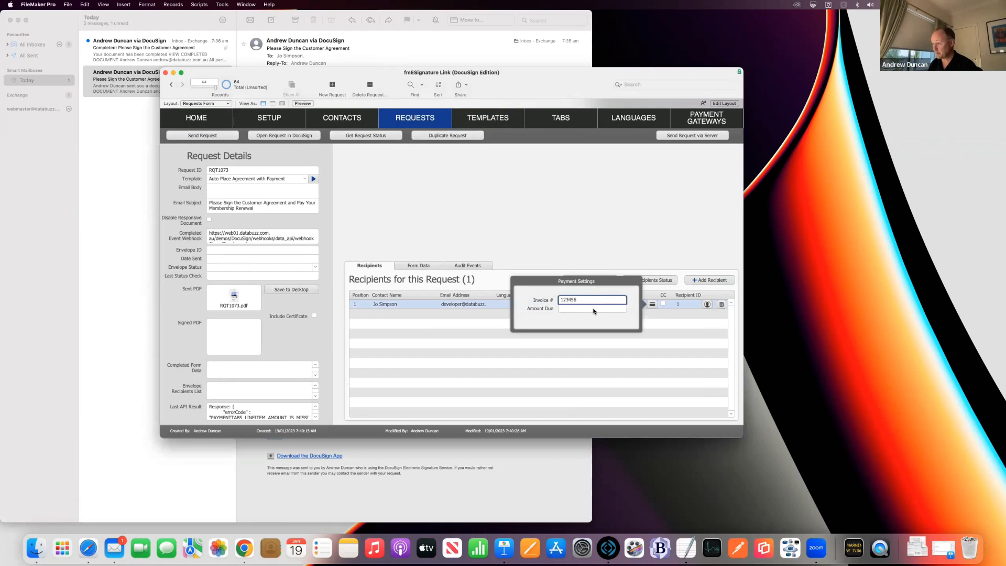
left_click(600, 309)
type("595.00")
left_click(561, 250)
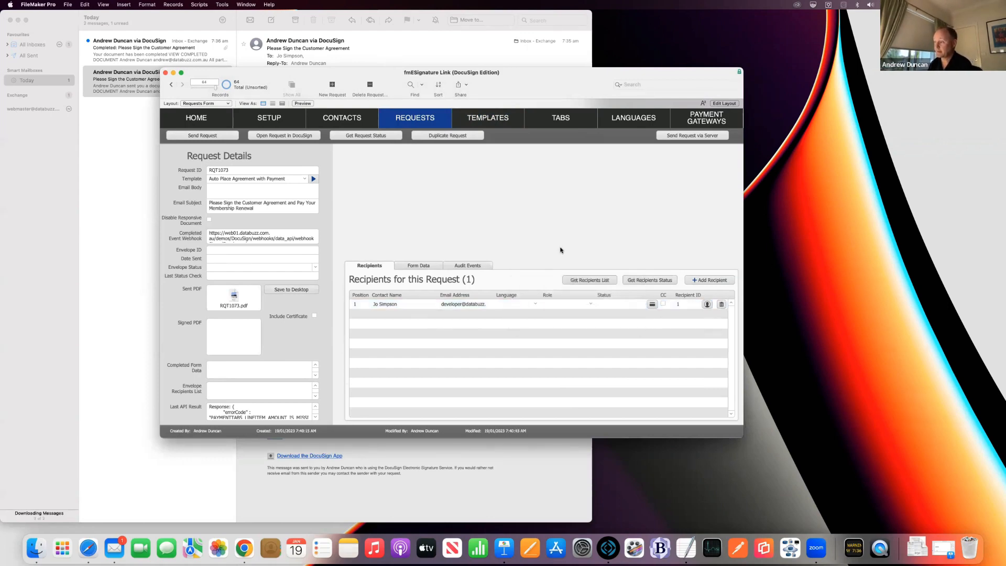
left_click(221, 137)
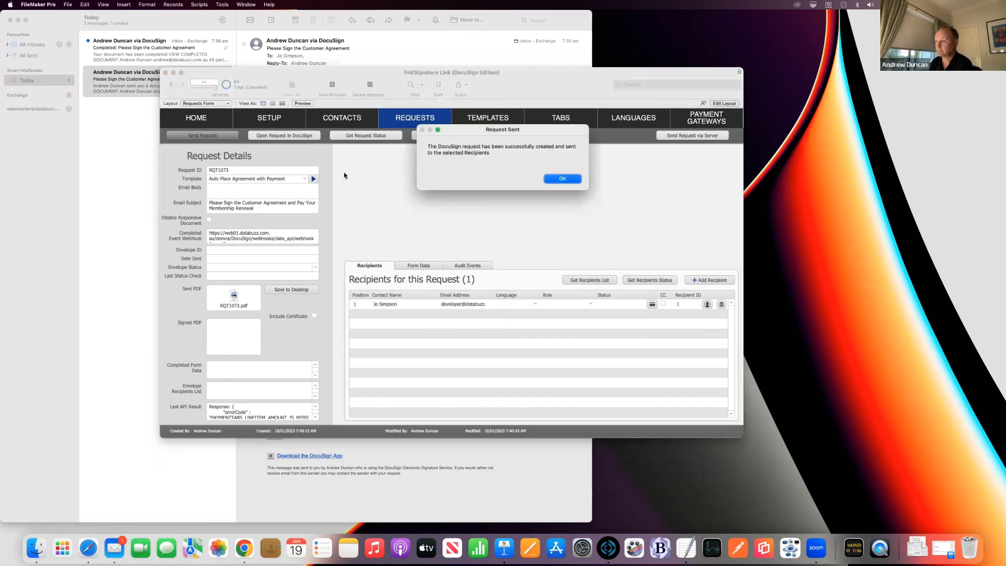
key("Return")
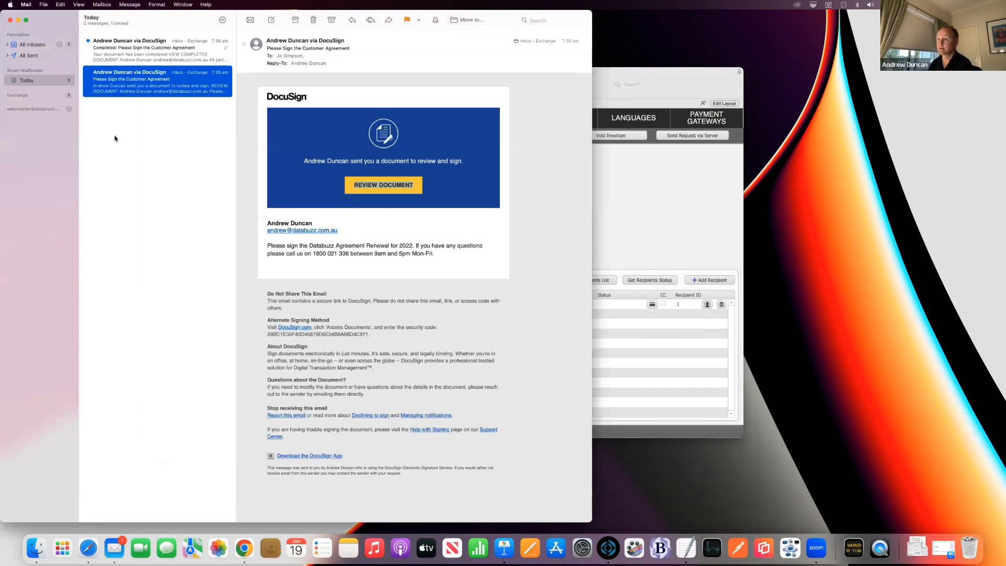
Step: In Mail, delete the old DocuSign email and the completed notification
left_click(114, 138)
left_click(311, 20)
left_click(311, 20)
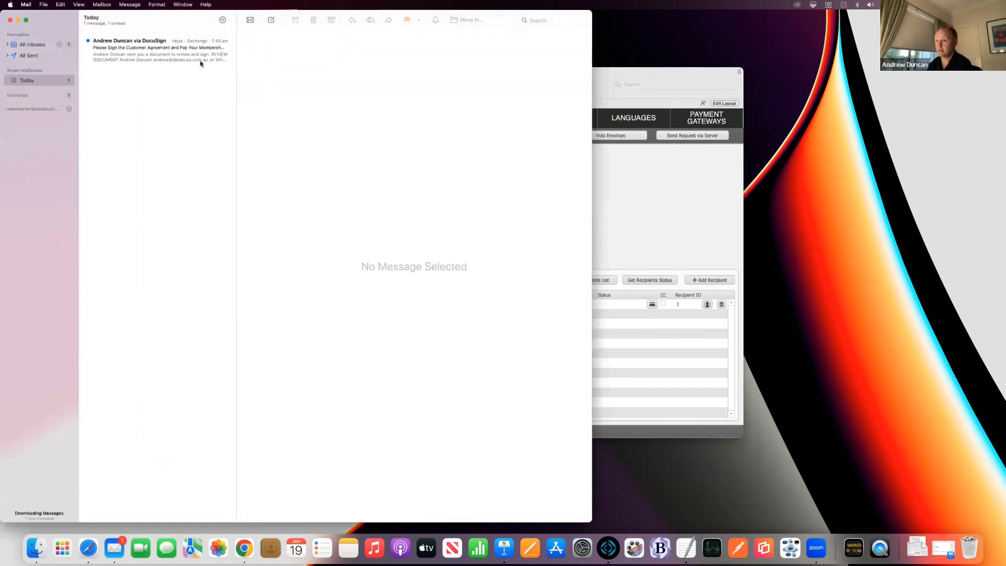
Step: Open the new DocuSign email's REVIEW DOCUMENT link in Google Chrome
left_click(201, 62)
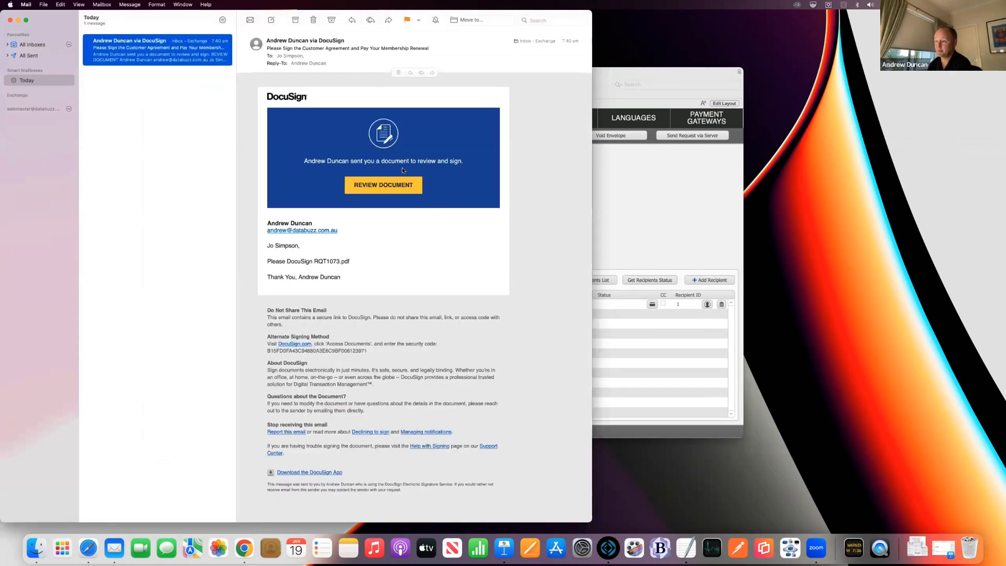
right_click(413, 187)
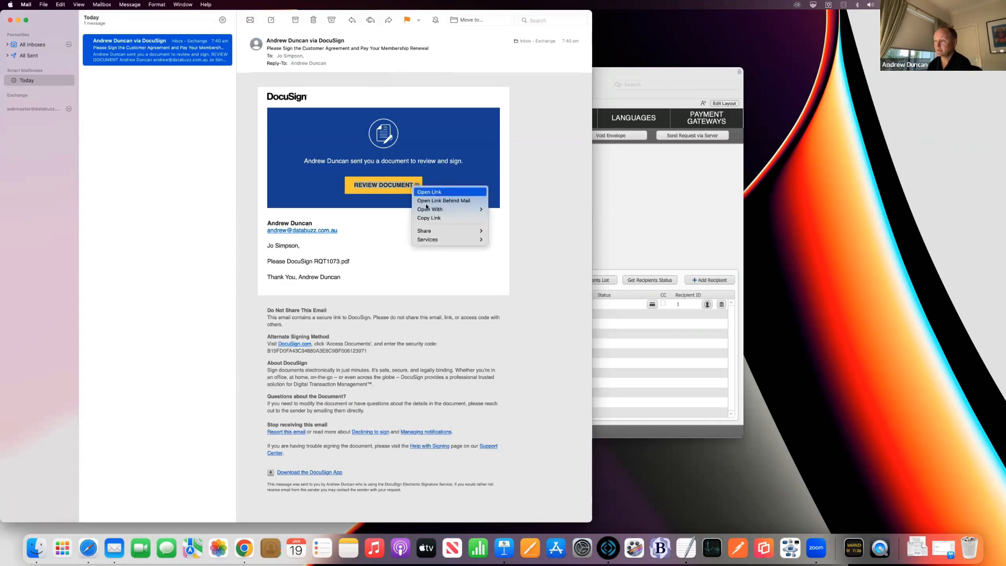
mouse_move(445, 210)
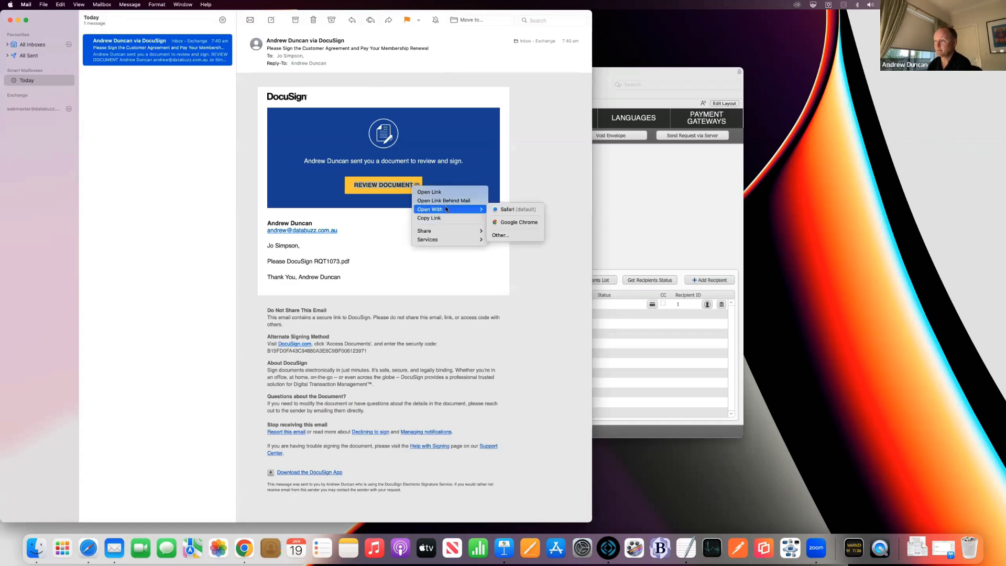
left_click(514, 222)
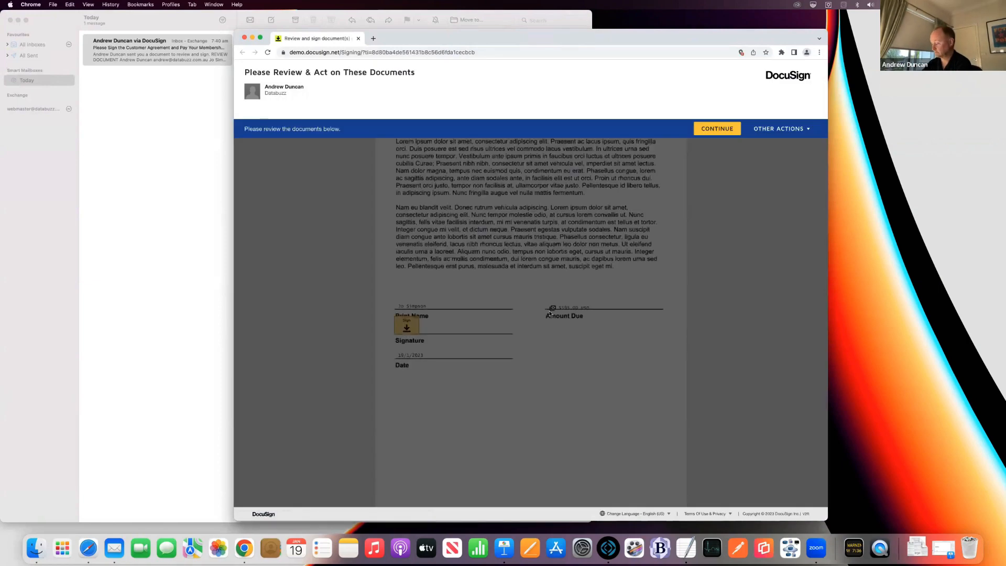
Step: Continue into the RQT1073 agreement, adopt the signature on the Sign tag, and finish
left_click(720, 129)
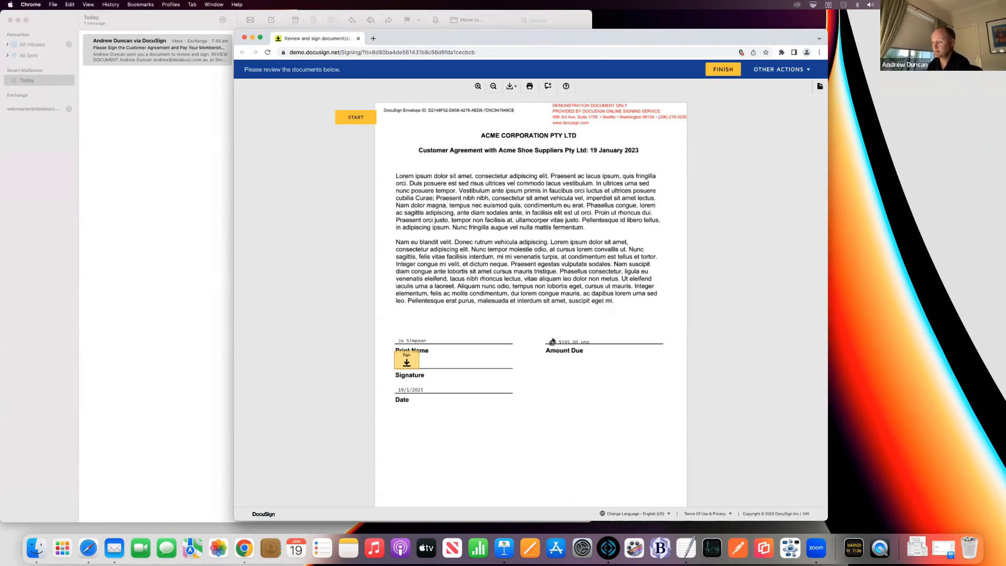
left_click(407, 359)
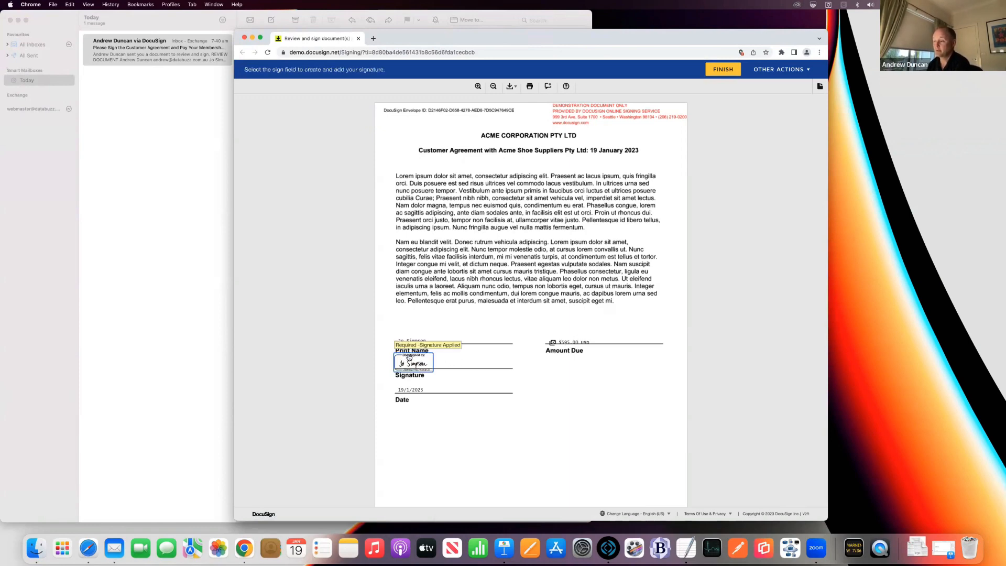
left_click(719, 68)
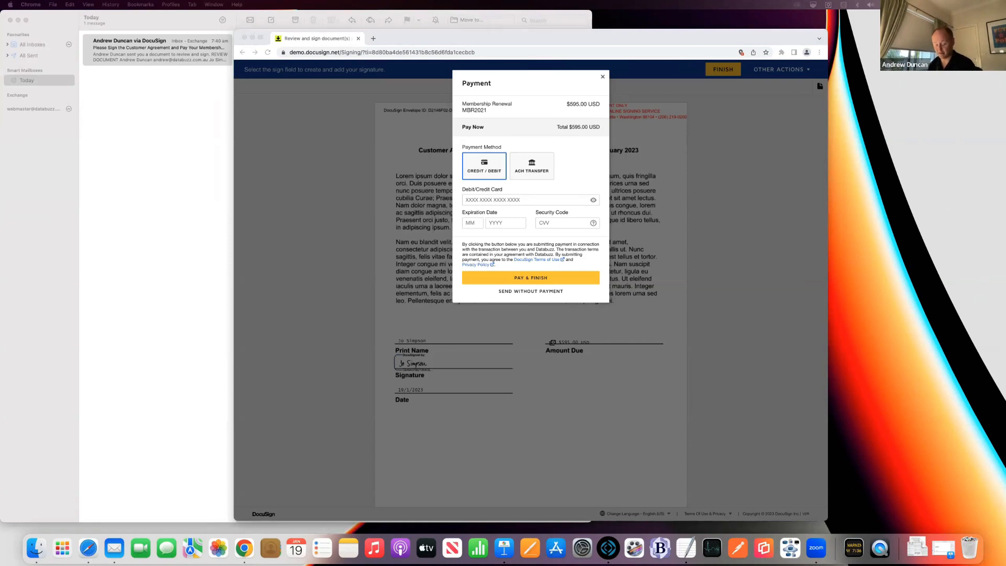
Step: Pay $595.00 with the test card's number, expiry and CVV, declining to save the card or log in
left_click(470, 203)
key("super+v")
left_click(473, 222)
type("1220")
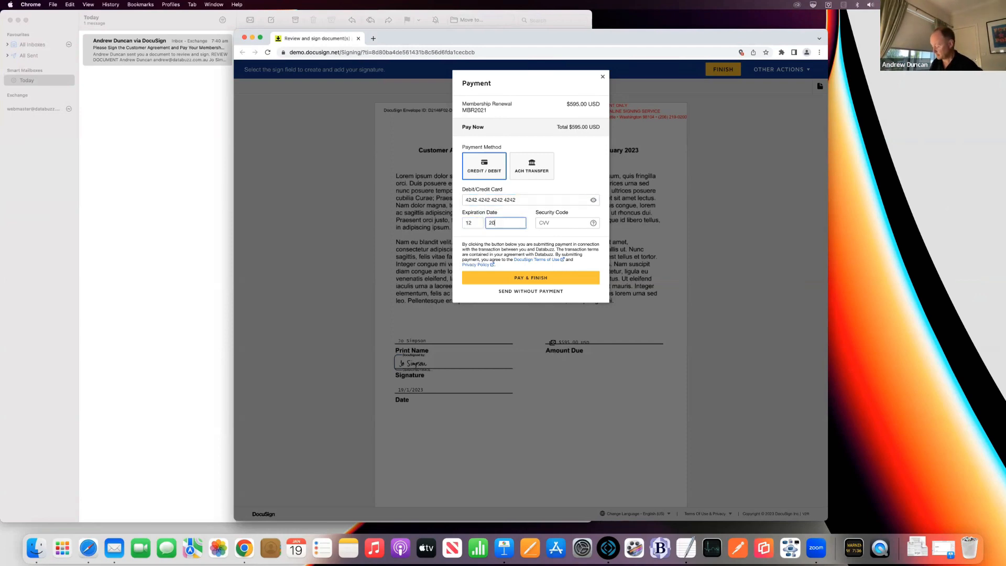
type("24456")
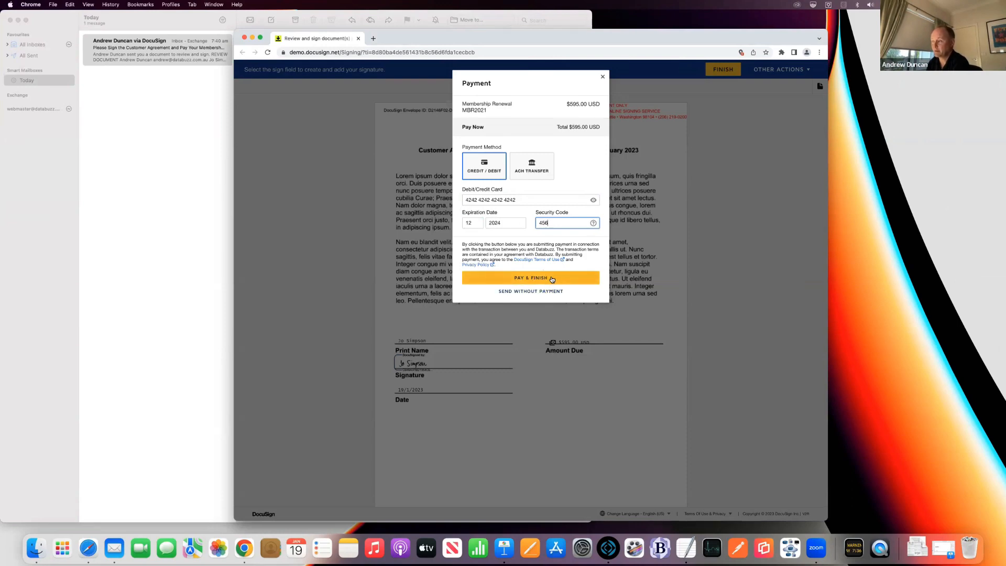
left_click(539, 278)
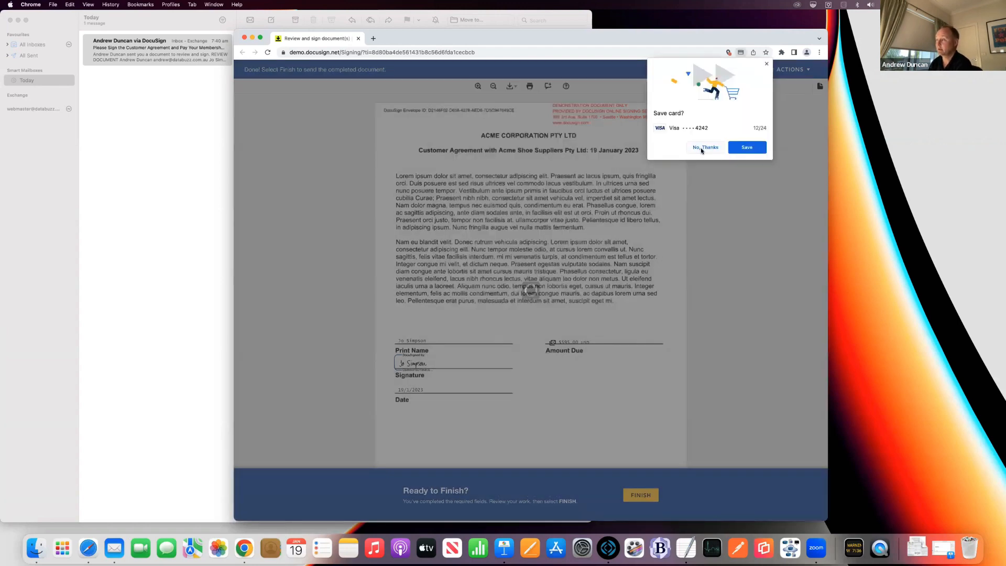
left_click(701, 148)
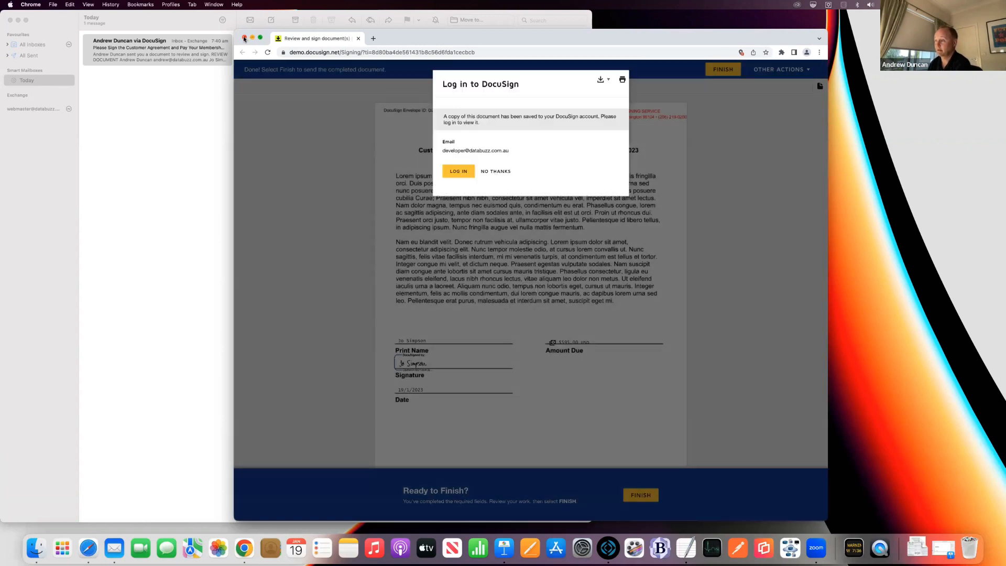
left_click(491, 171)
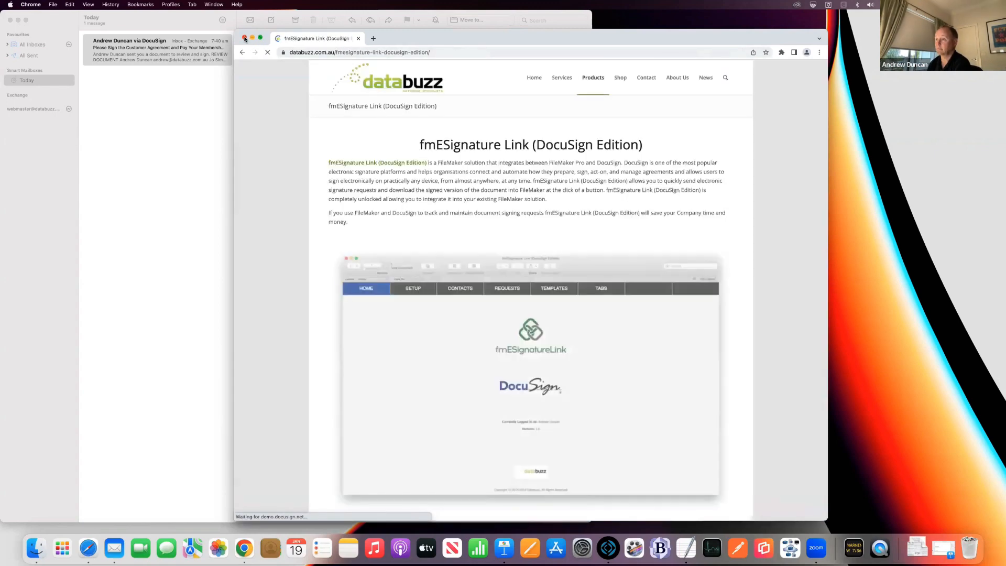
Step: Close Chrome and delete the DocuSign signing-request email in Mail
left_click(245, 37)
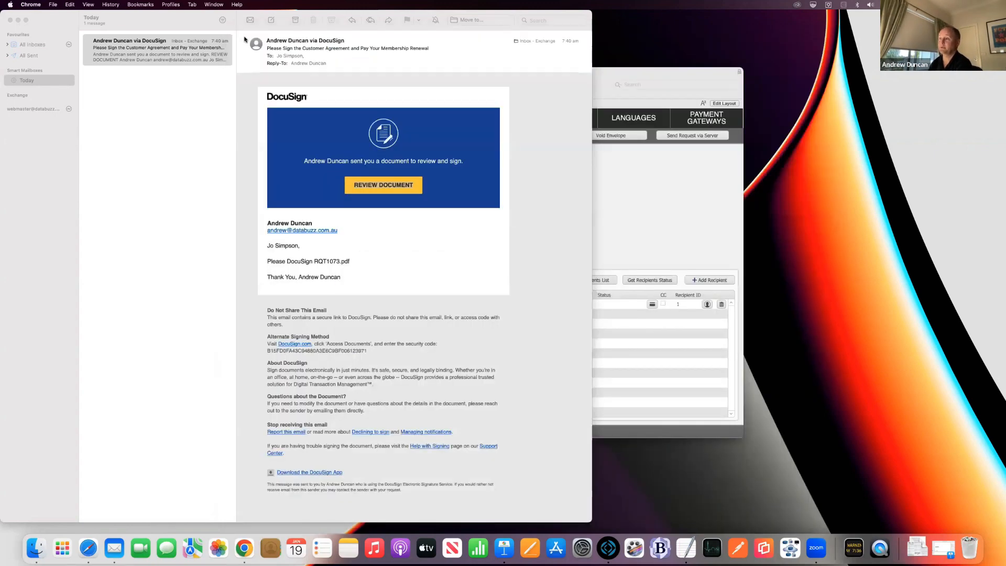
left_click(312, 20)
left_click(314, 21)
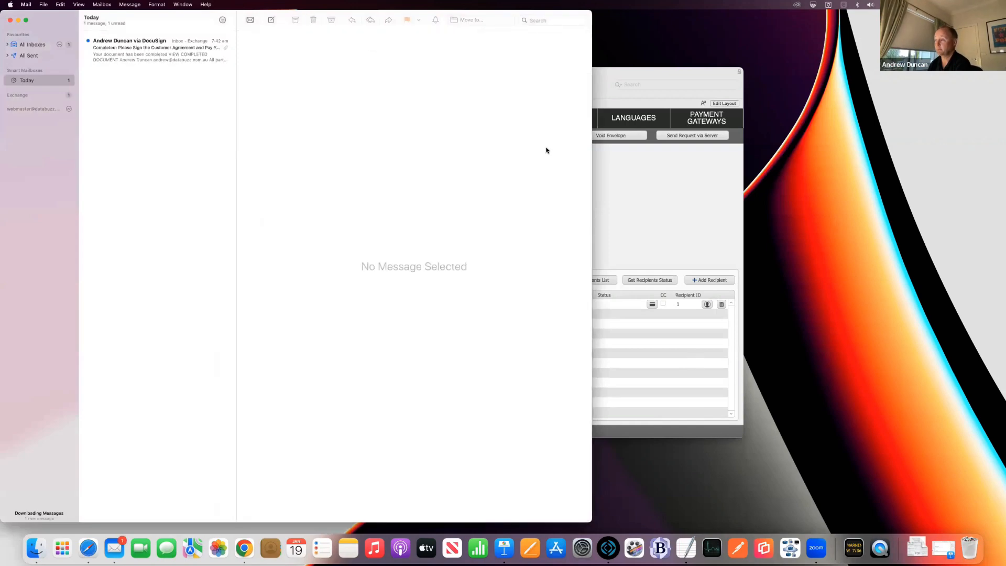
Step: Refresh RQT1073's recipient status from DocuSign so it reads Completed
left_click(623, 170)
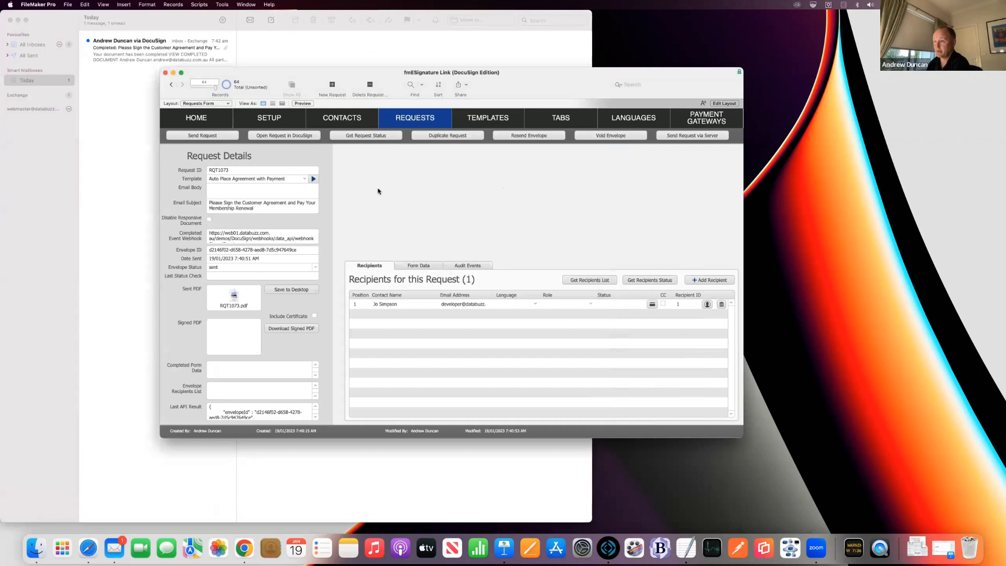
left_click(633, 281)
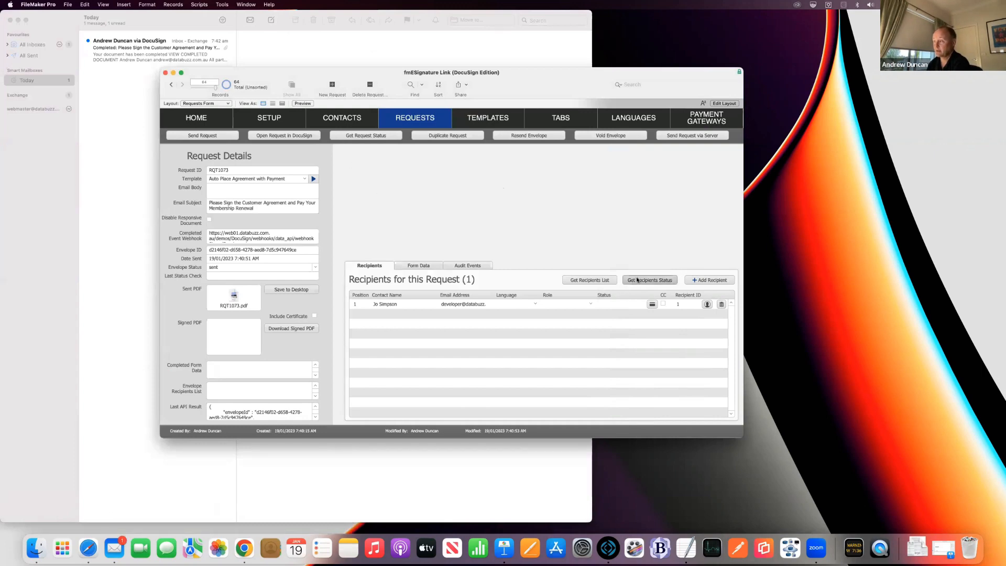
left_click(644, 281)
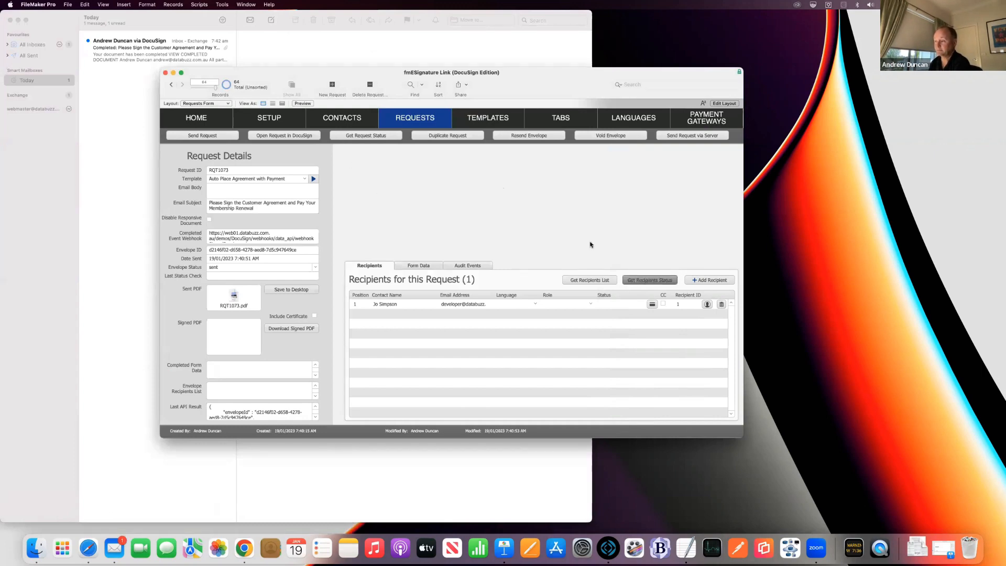
key("Return")
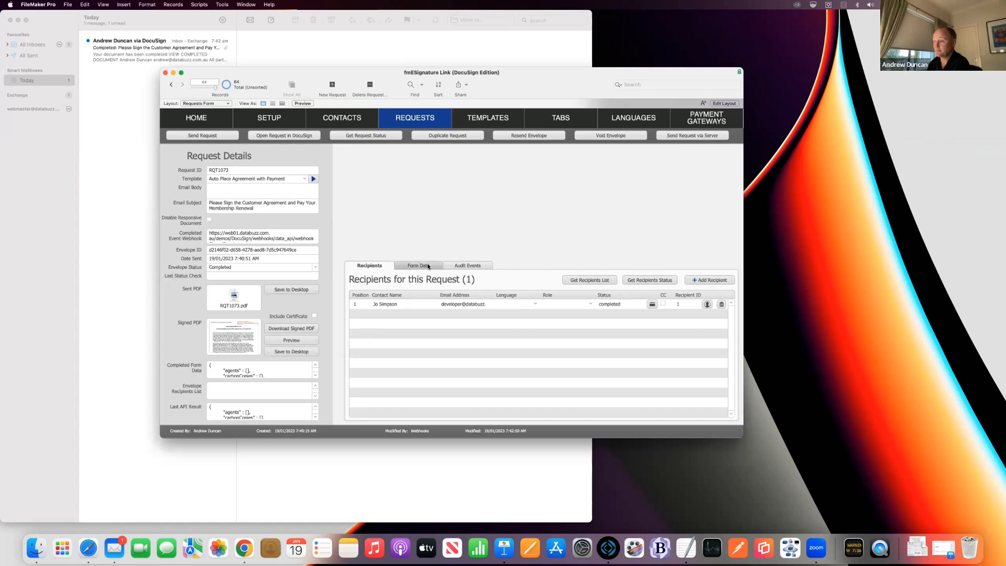
Step: Download the signed PDF with its Certificate of Completion included
left_click(315, 315)
left_click(307, 328)
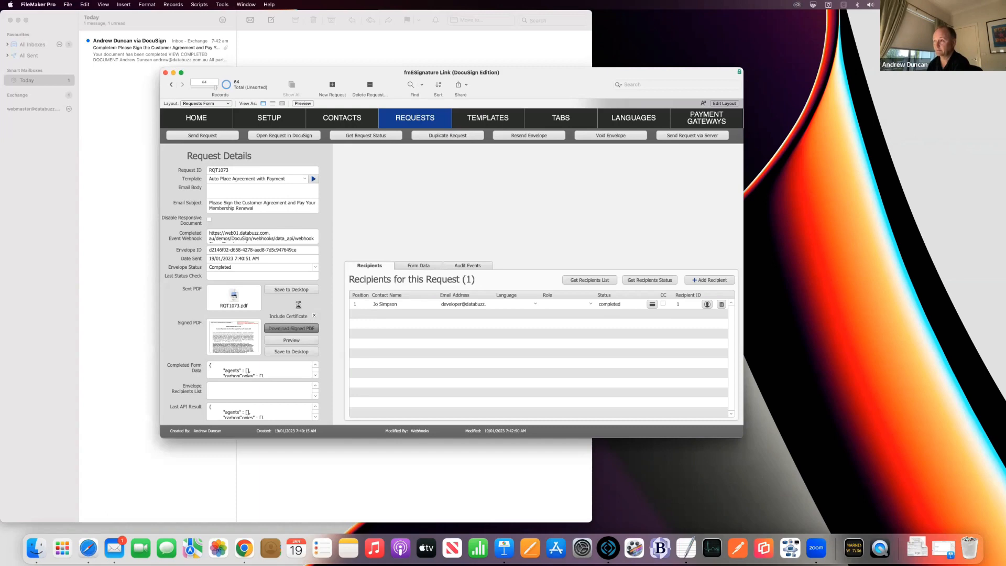
key("Return")
Step: Preview the signed PDF and highlight the PAID payment details in its certificate of completion
left_click(287, 341)
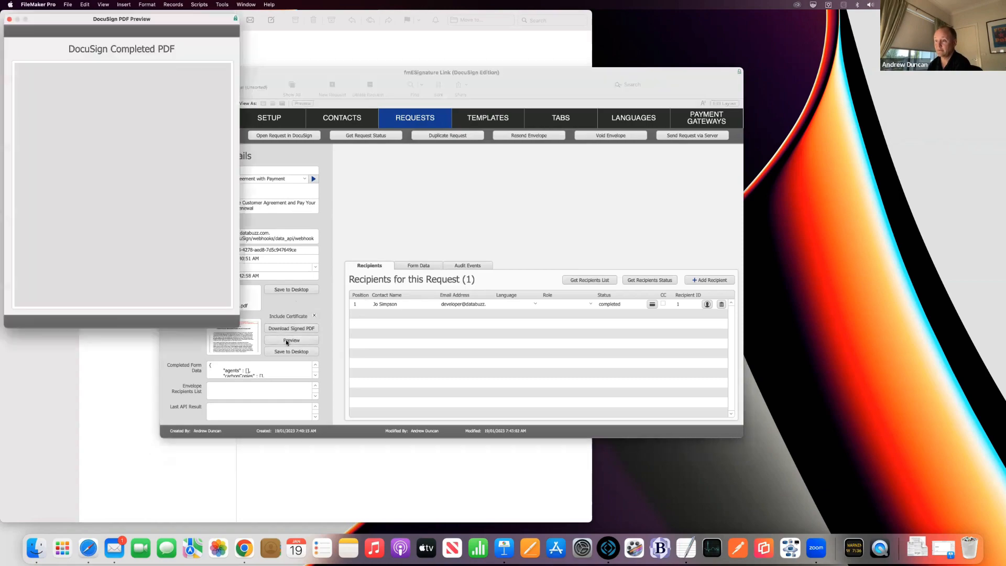
left_click_drag(239, 326, 378, 521)
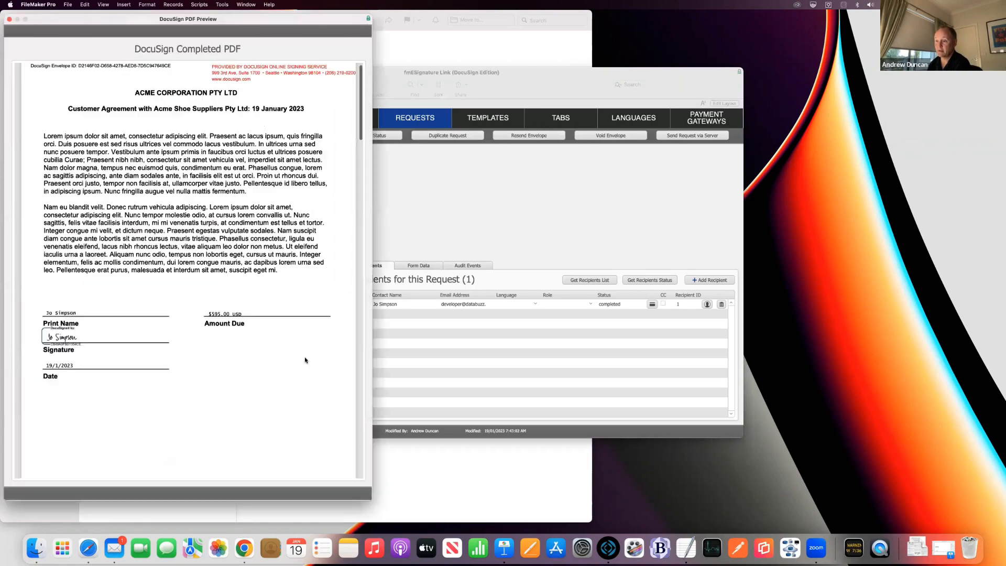
scroll(304, 352, "down", 10)
scroll(303, 355, "down", 6)
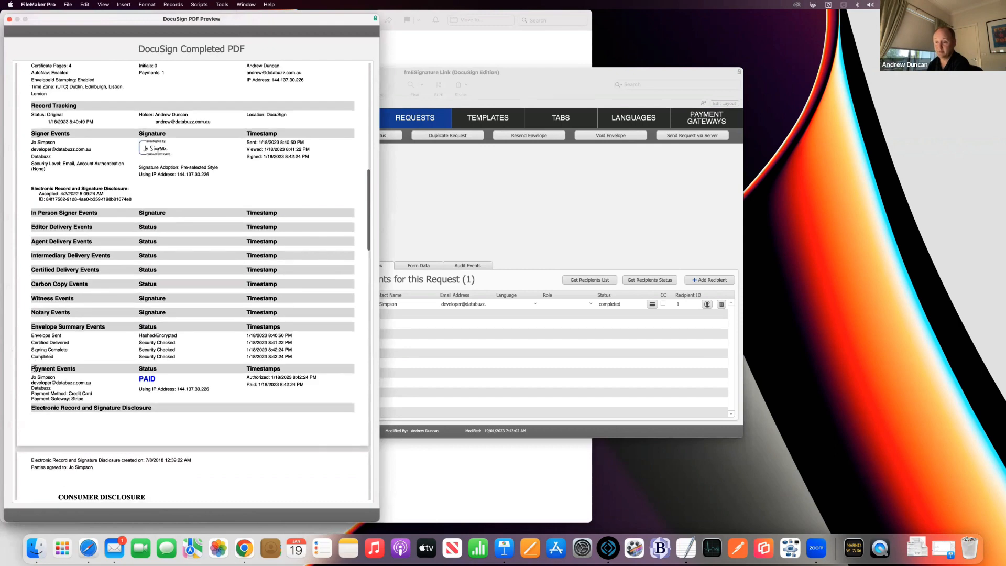
mouse_move(35, 368)
left_mouse_down()
mouse_move(89, 385)
mouse_move(295, 401)
mouse_move(239, 401)
left_mouse_up()
left_click(238, 401)
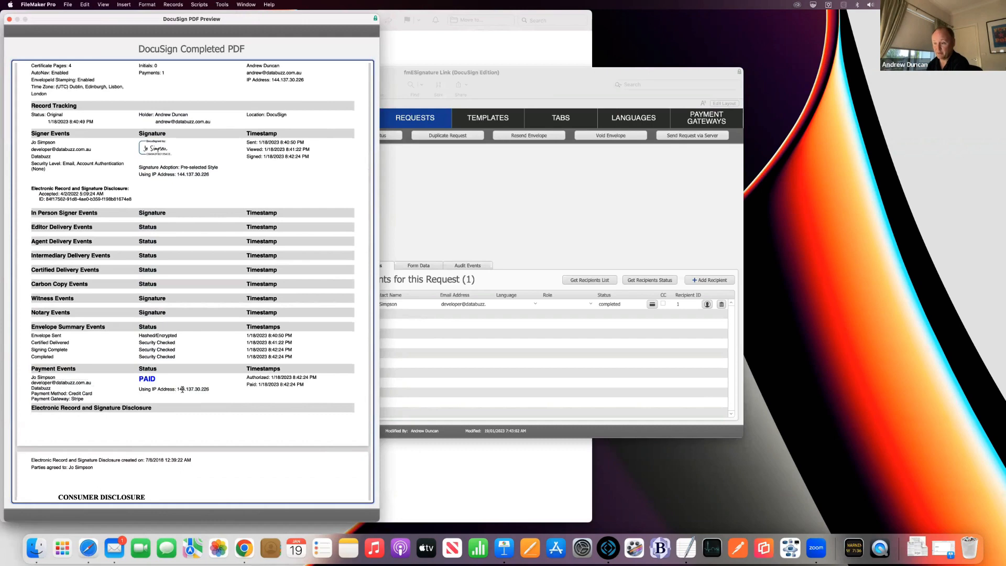
Step: Finish reviewing the certificate, close the preview, and request the completed form data on the Form Data tab
scroll(283, 385, "down", 4)
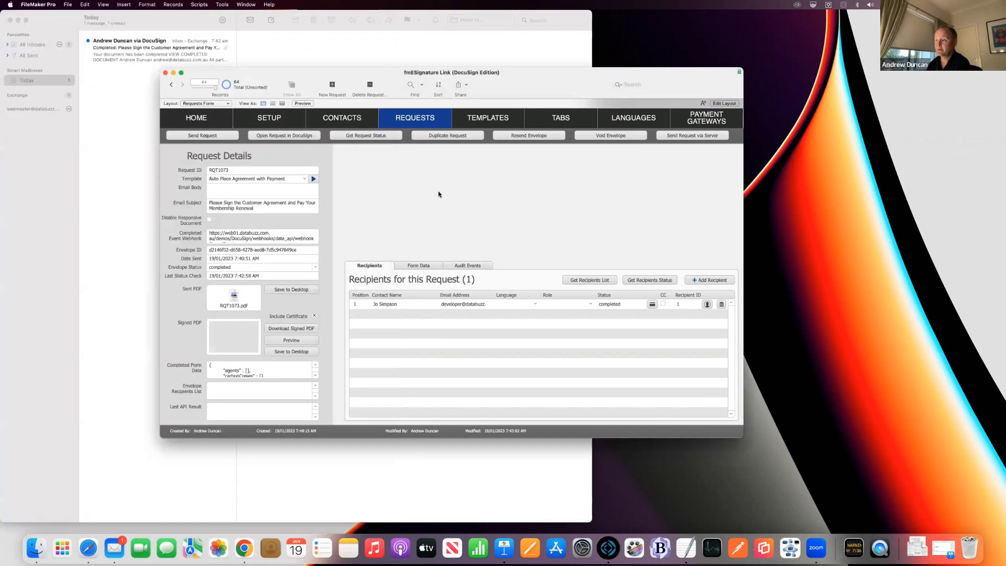
left_click(9, 19)
left_click(435, 264)
left_click(681, 280)
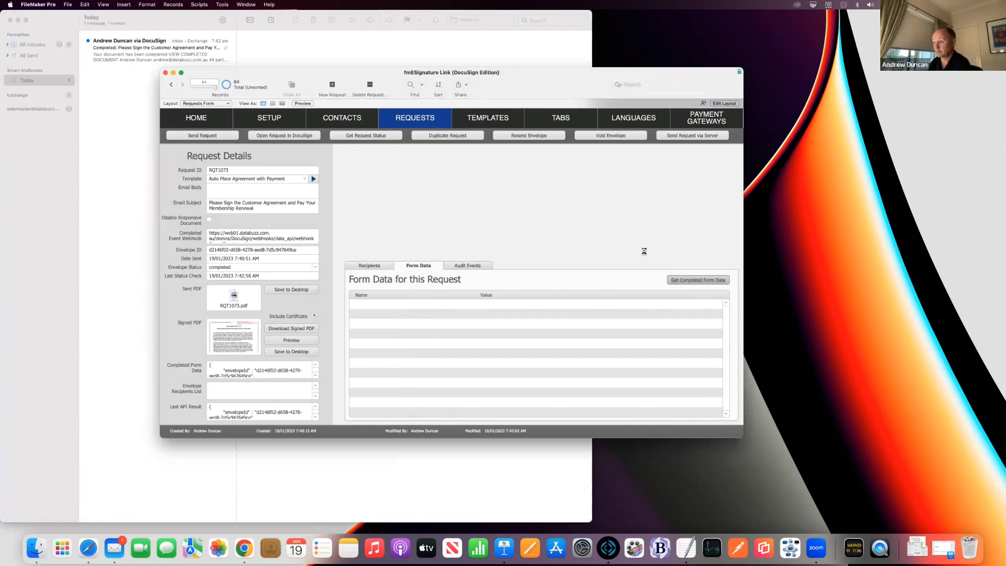
Step: Dismiss the form-data retrieved message and return to the Templates list
key("Return")
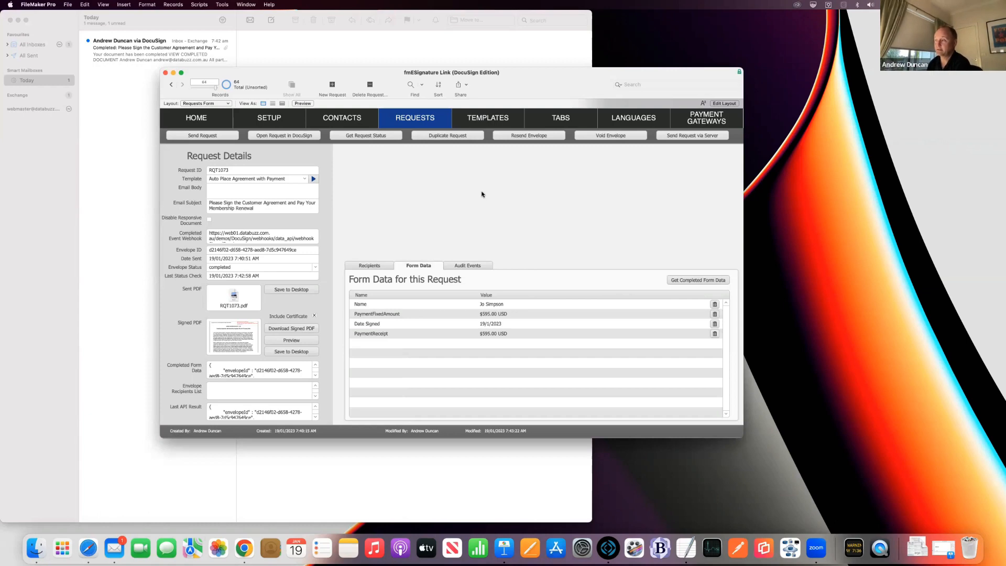
left_click(492, 118)
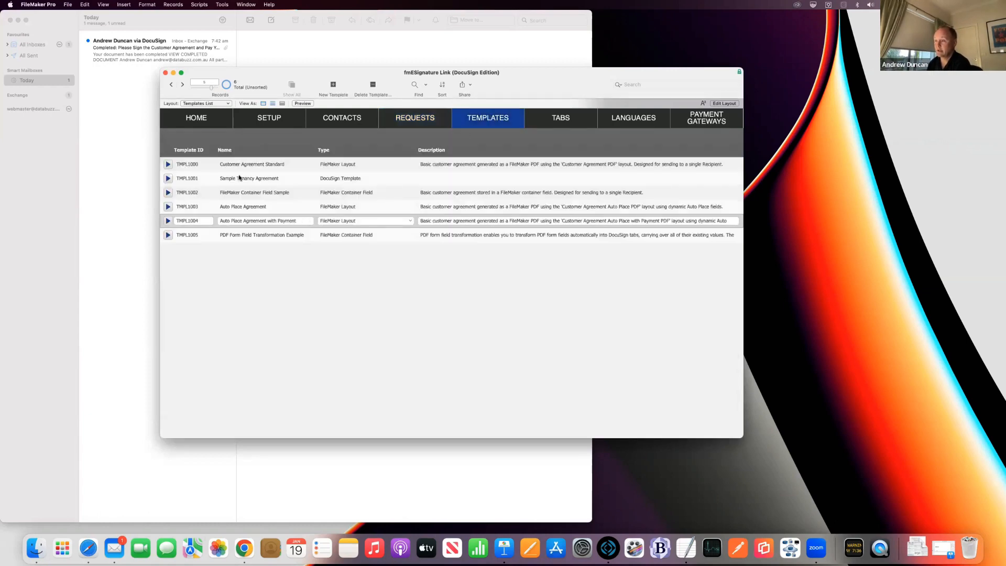
Step: Open TMPL1001 Sample Tenancy Agreement details and place its DocuSign template page in Safari over FileMaker
left_click(168, 178)
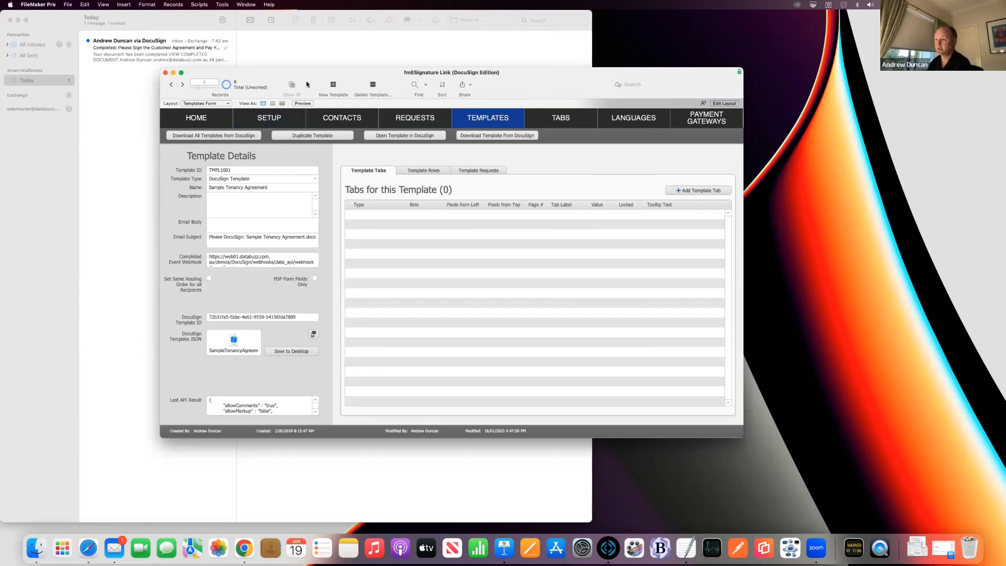
key("super+Tab")
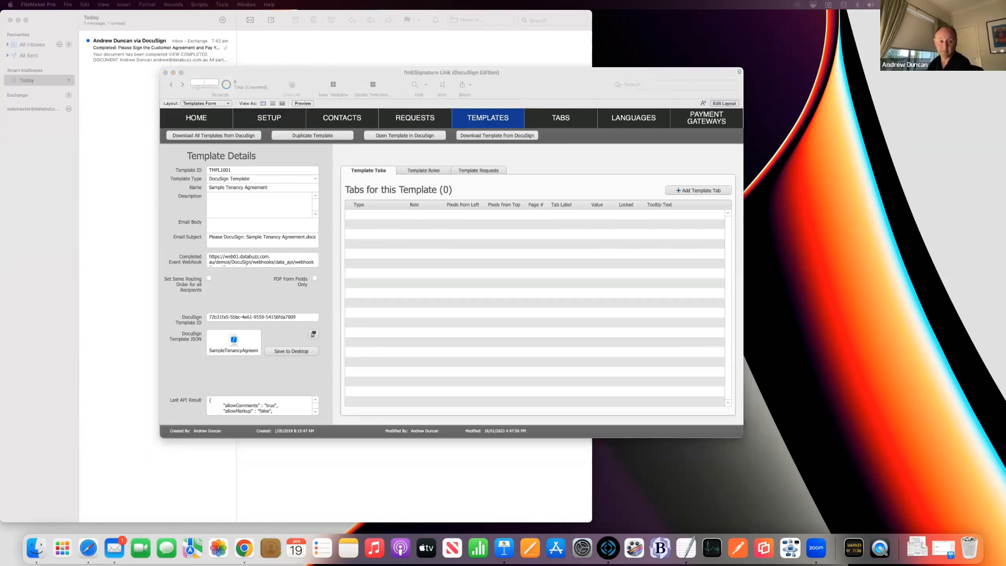
left_click_drag(0, 157, 280, 49)
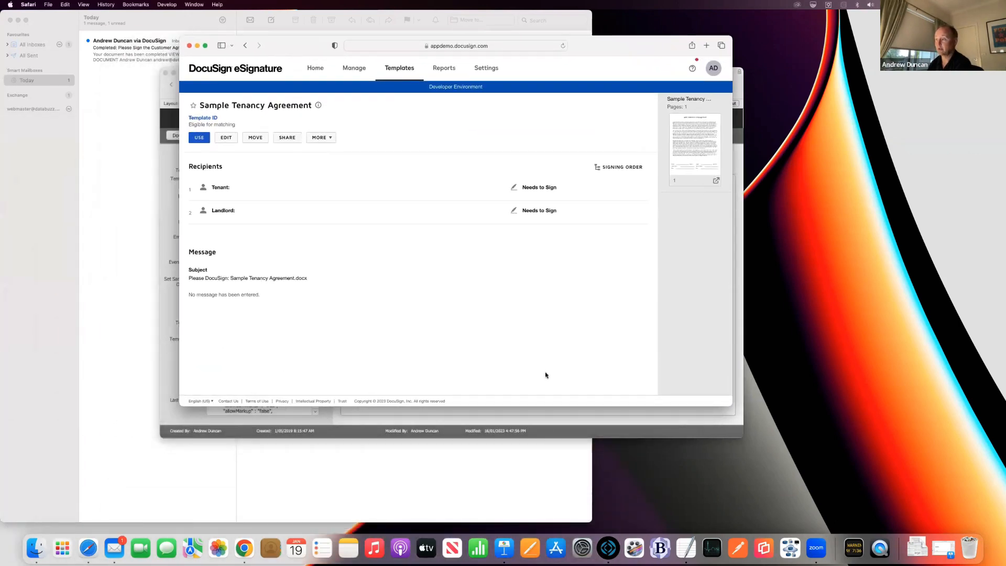
Step: Compare DocuSign's full Template ID with FileMaker's DocuSign Template ID field, then try editing the template
left_click_drag(732, 406, 736, 509)
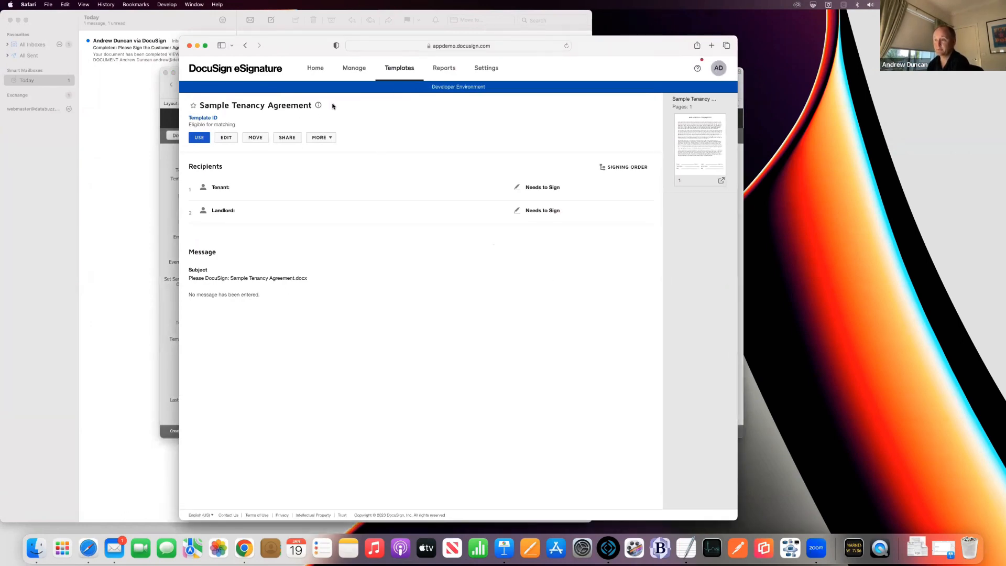
left_click_drag(275, 47, 517, 47)
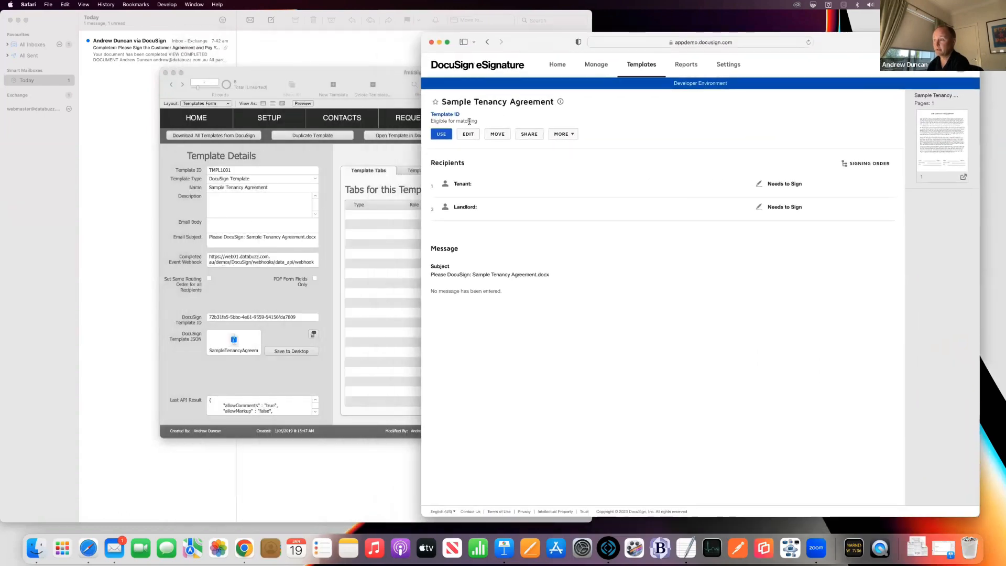
left_click(444, 114)
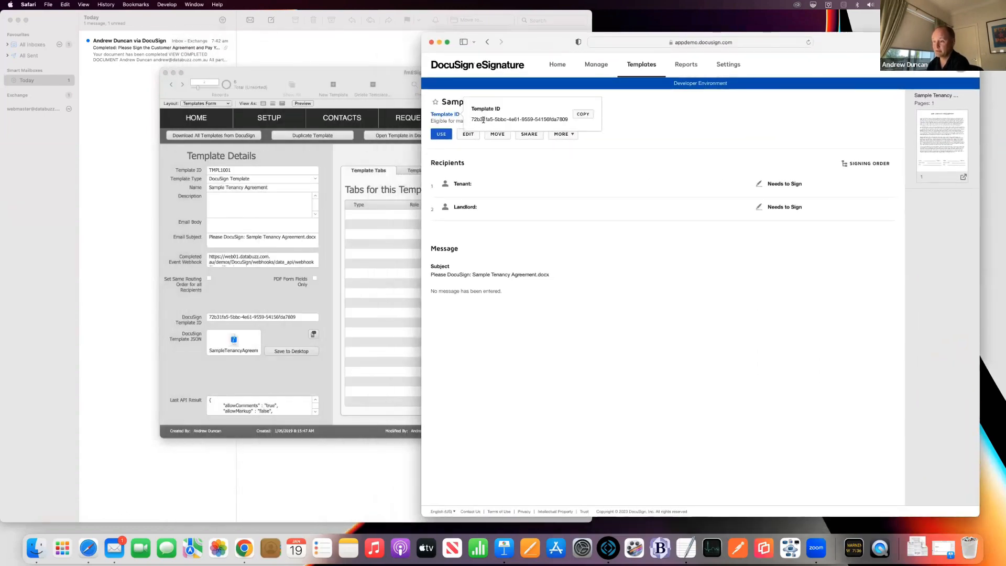
left_click(280, 308)
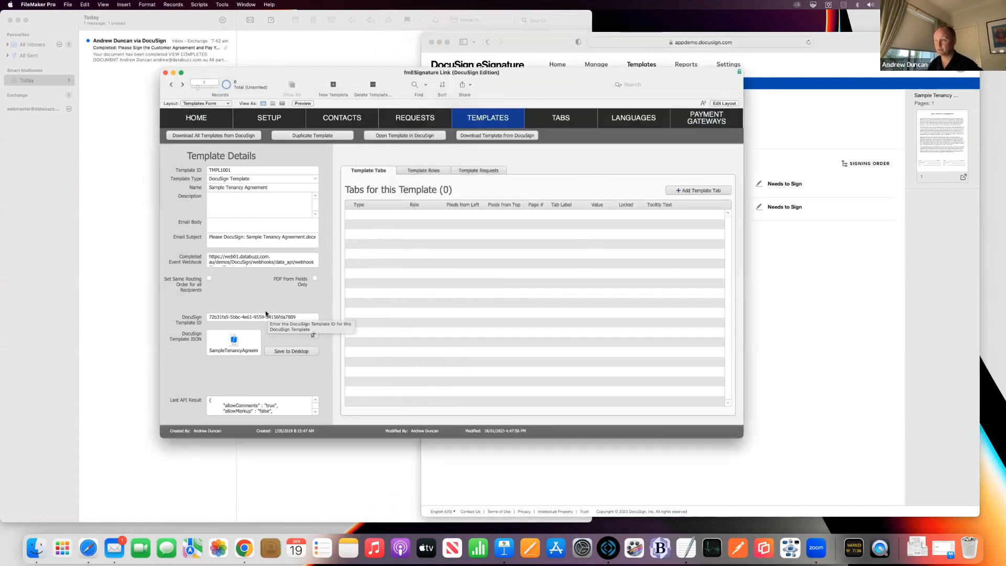
left_click_drag(573, 84, 566, 107)
left_click(810, 75)
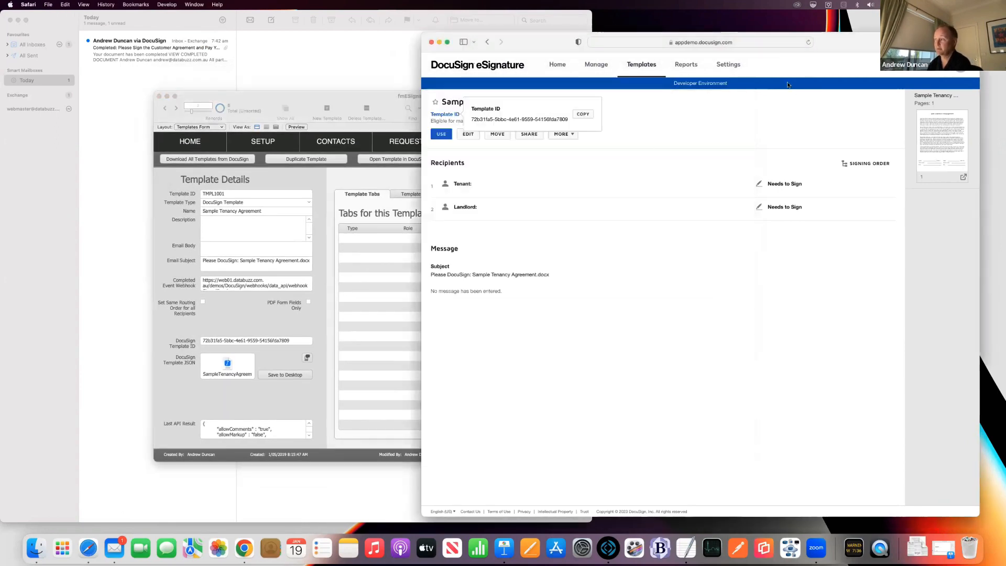
left_click(466, 134)
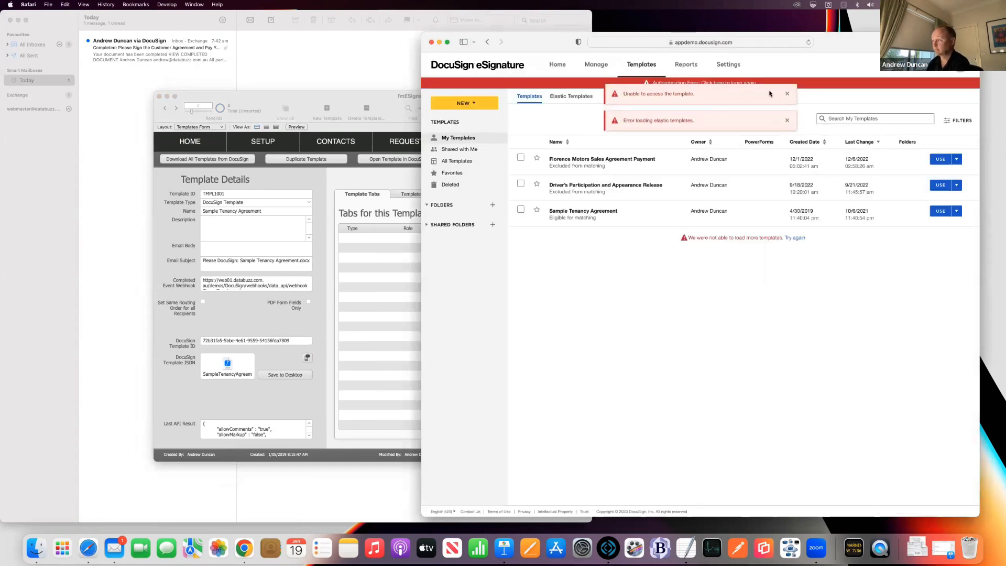
Step: Dismiss the template access errors and sign back in to DocuSign with the saved account credentials
left_click(787, 94)
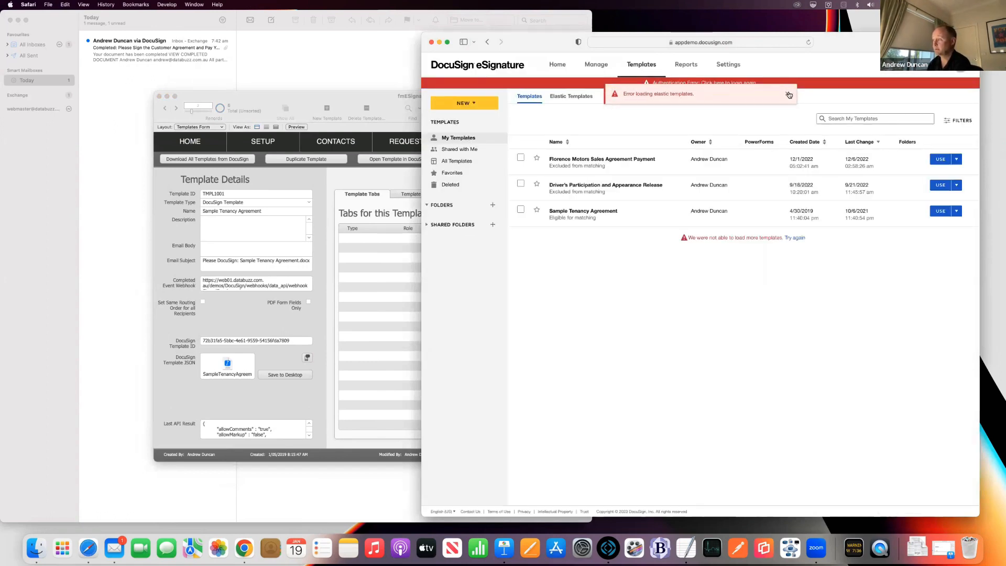
left_click(789, 94)
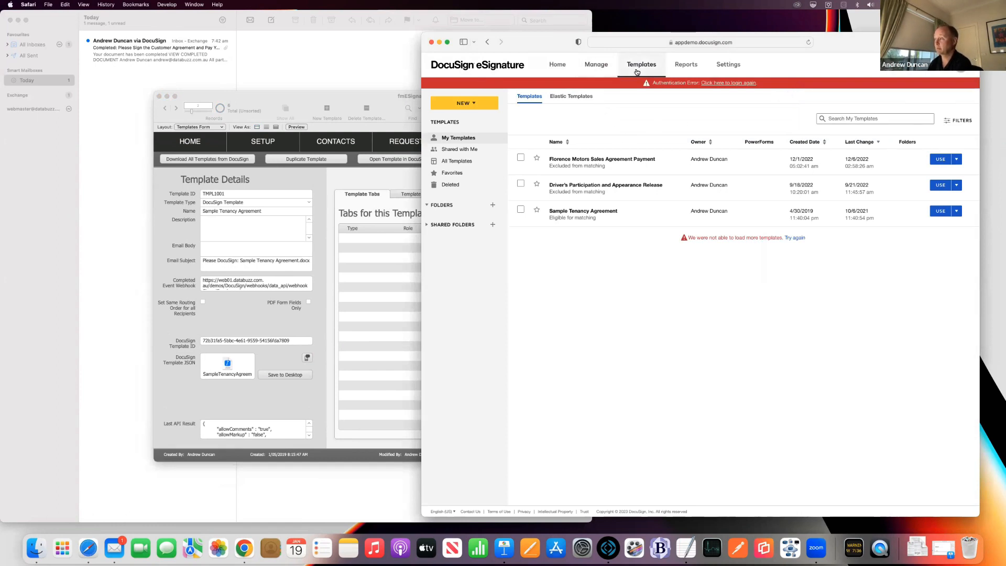
left_click(723, 84)
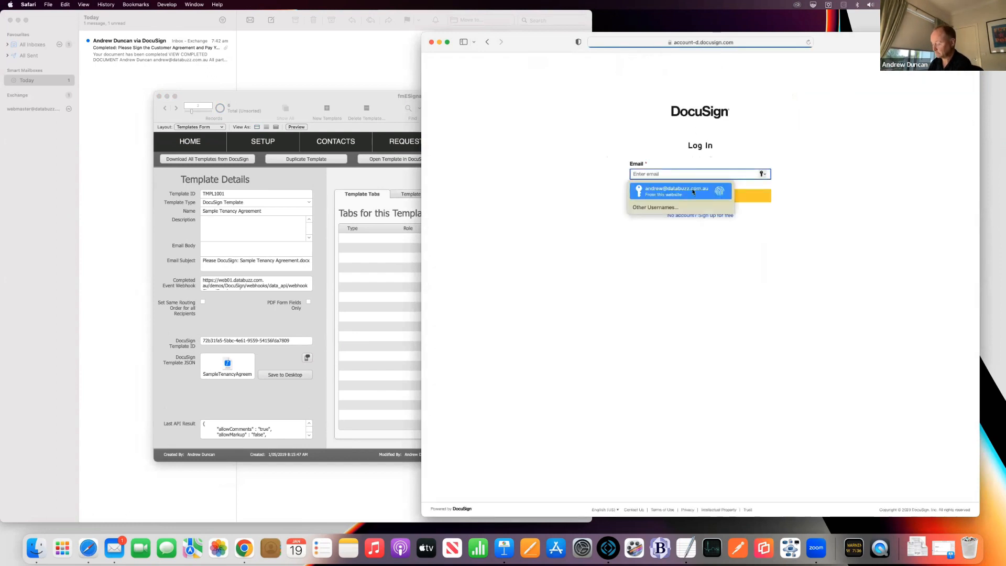
left_click(692, 191)
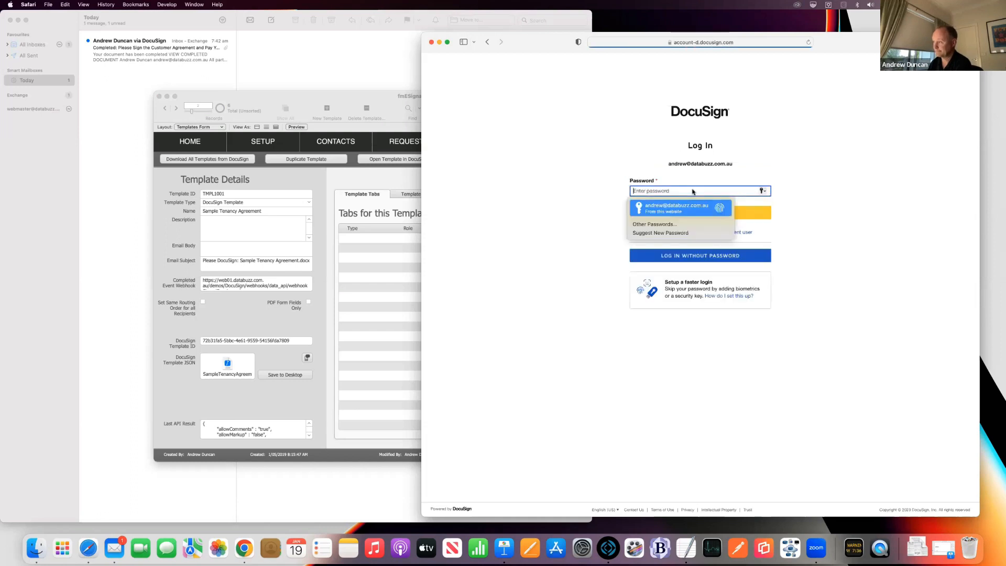
key("Return")
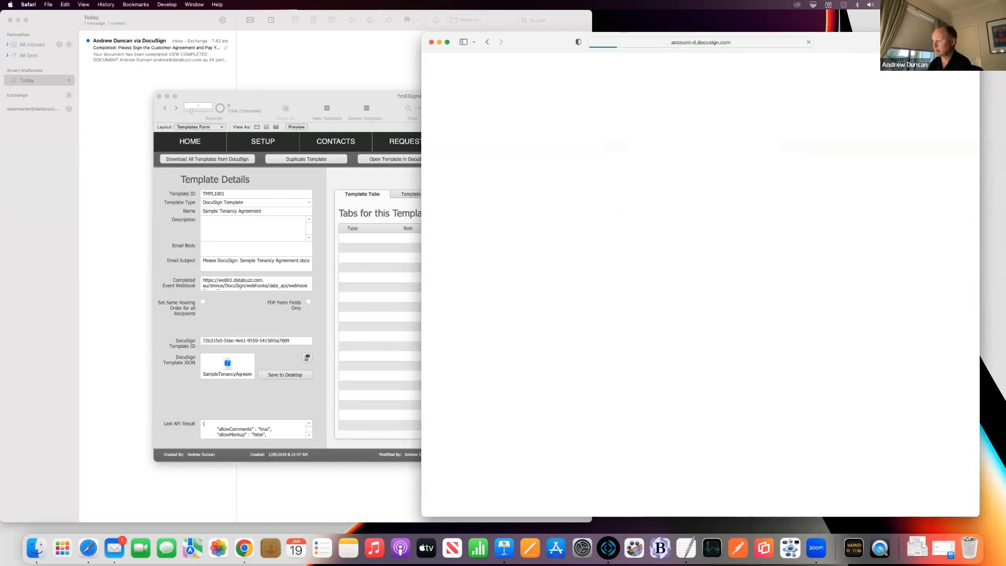
Step: Load the Sample Tenancy Agreement template from Bookmarks > Favourites in Safari
left_click(135, 5)
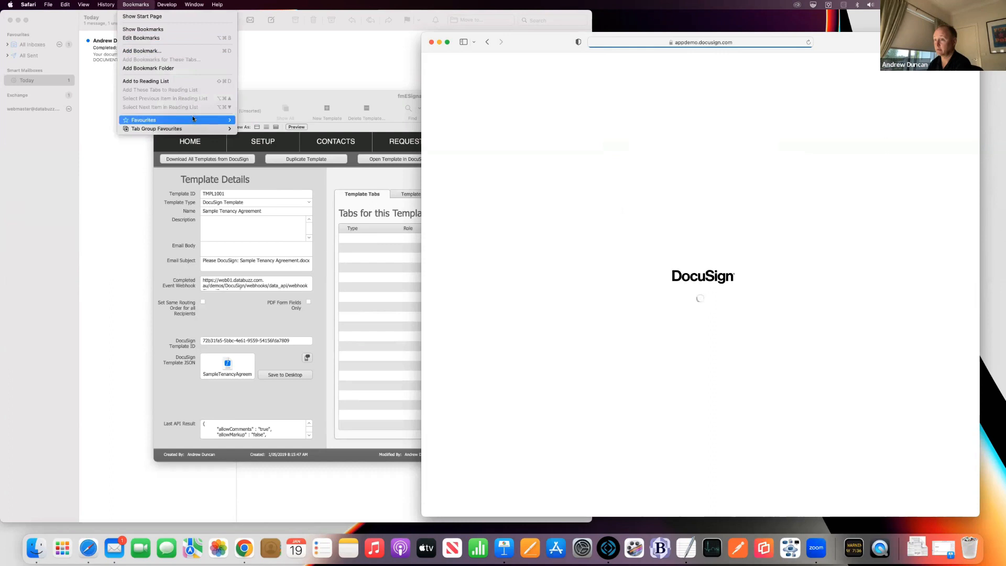
mouse_move(219, 119)
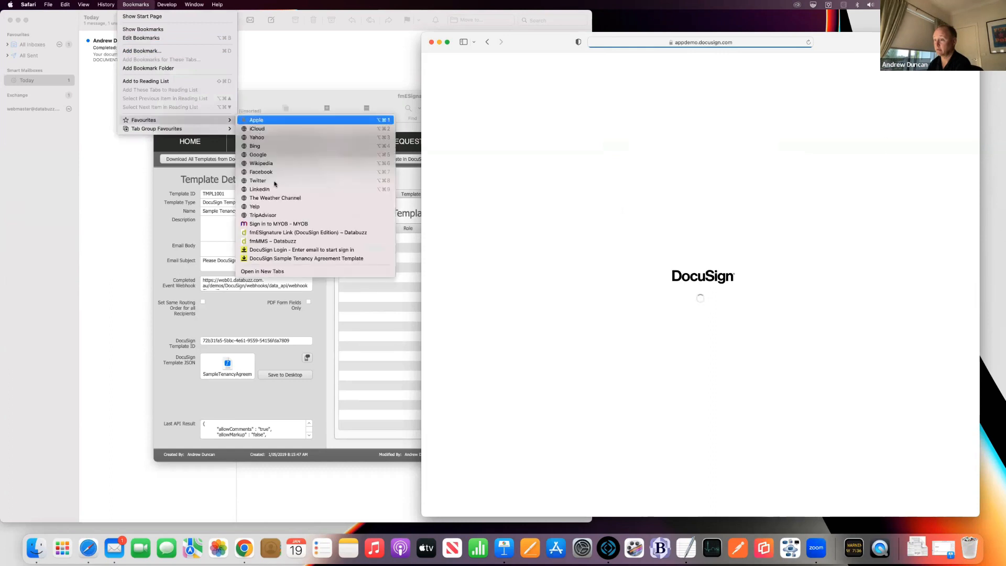
left_click(294, 258)
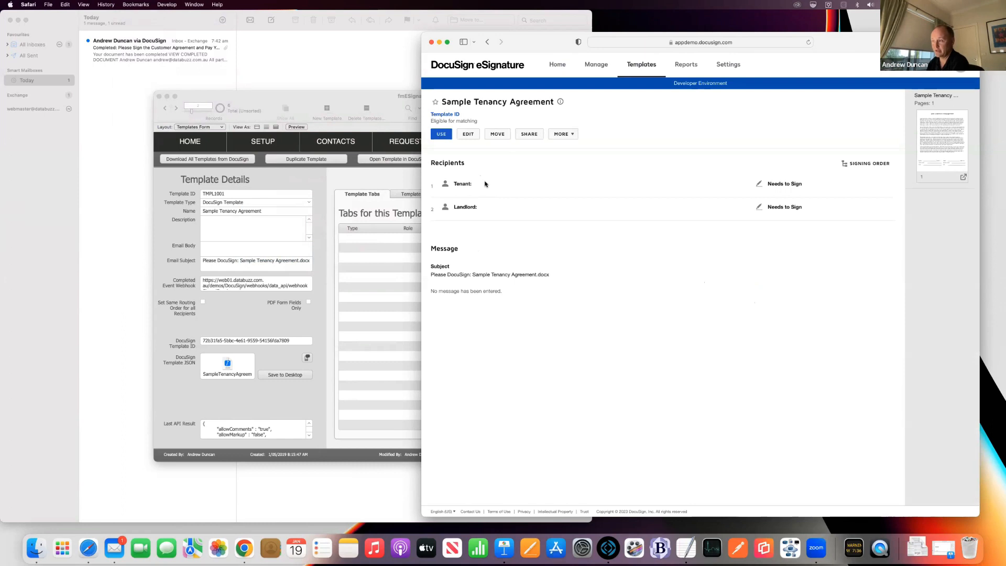
Step: Edit the template and review the Tenant's signature, name and date fields on the document
left_click(470, 136)
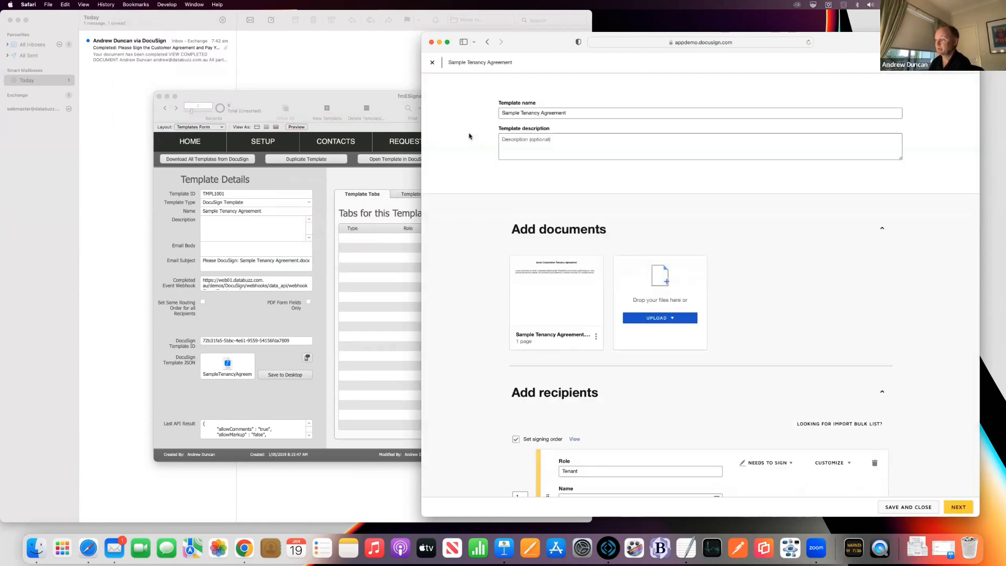
scroll(461, 168, "down", 1)
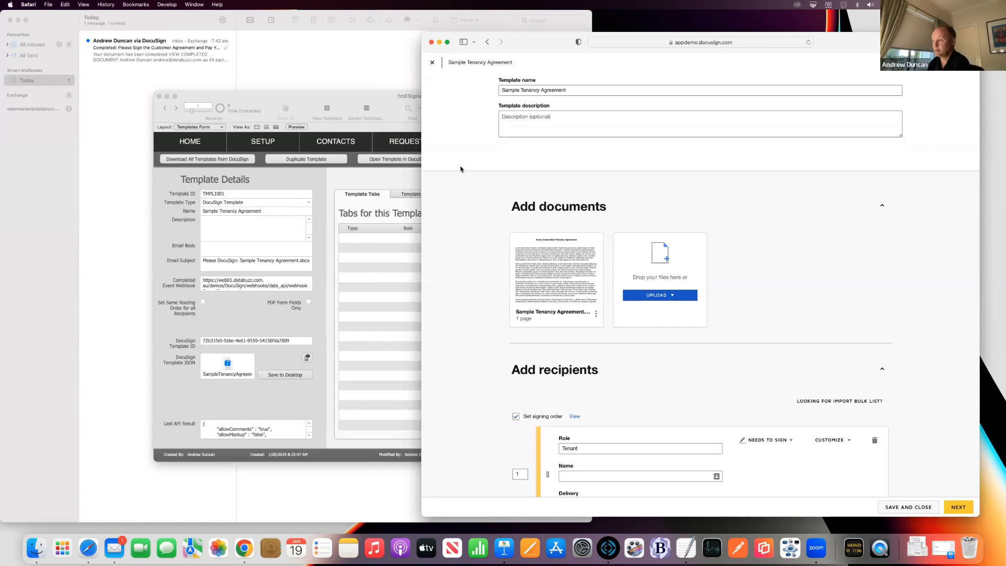
scroll(460, 165, "down", 1)
mouse_move(534, 242)
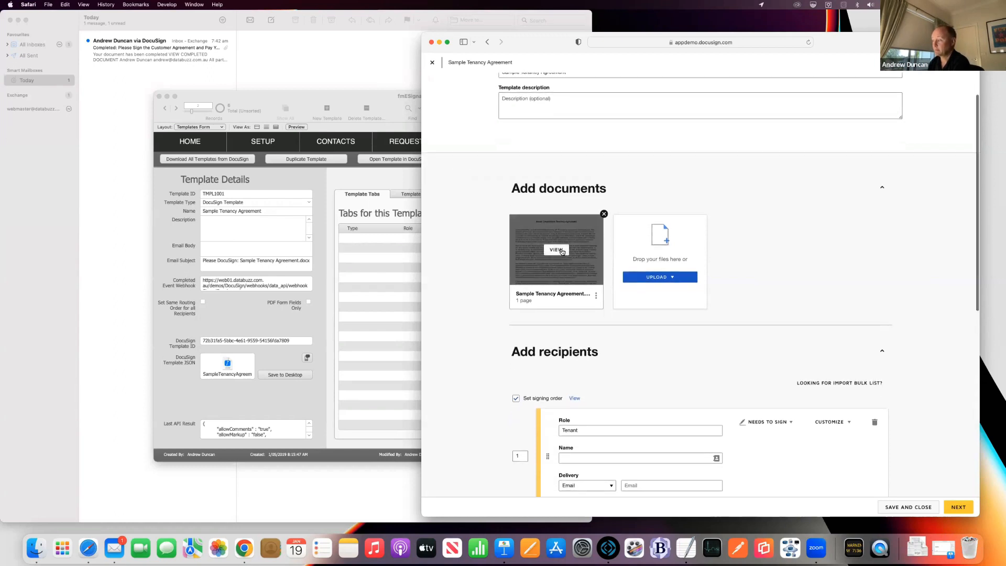
left_click(956, 504)
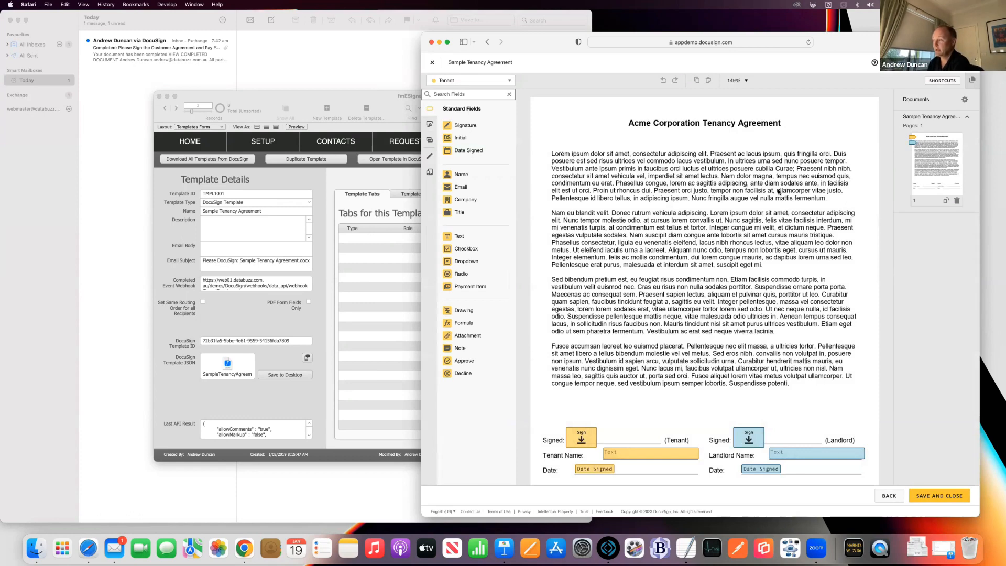
scroll(780, 192, "down", 2)
scroll(627, 243, "down", 2)
scroll(626, 243, "down", 5)
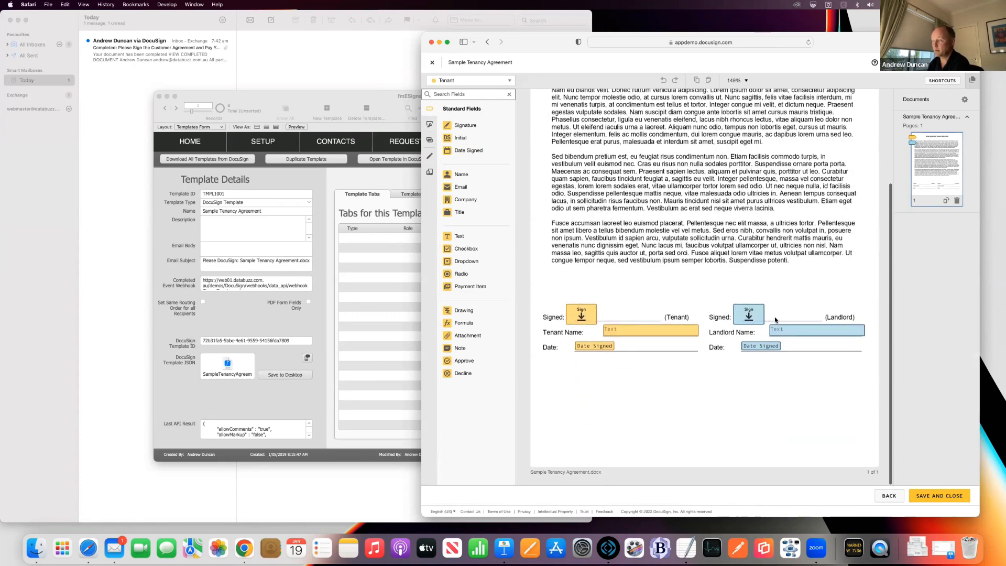
scroll(701, 305, "up", 3)
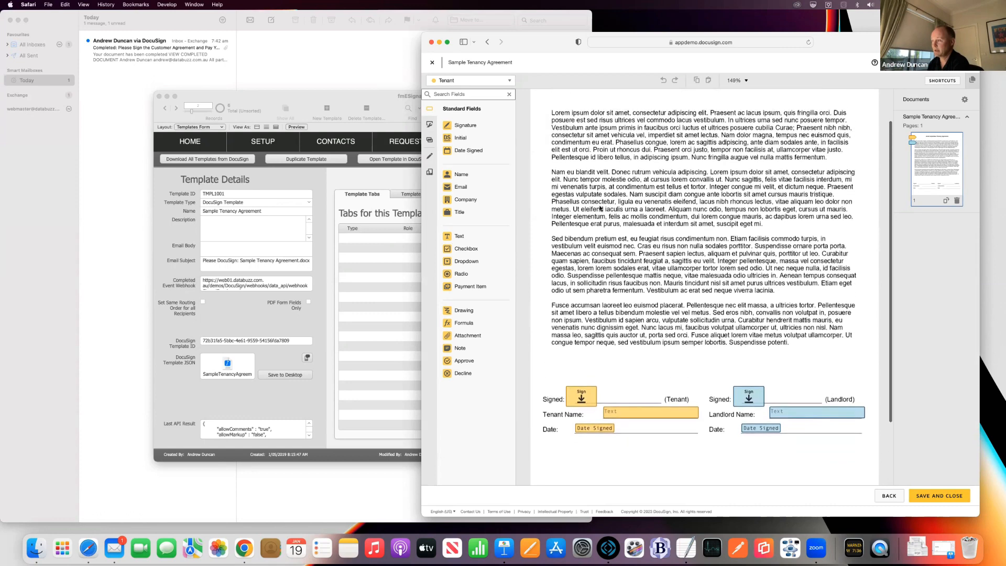
Step: Switch the recipient view to Landlord to review its fields, then minimise Safari
left_click(499, 82)
left_click(466, 107)
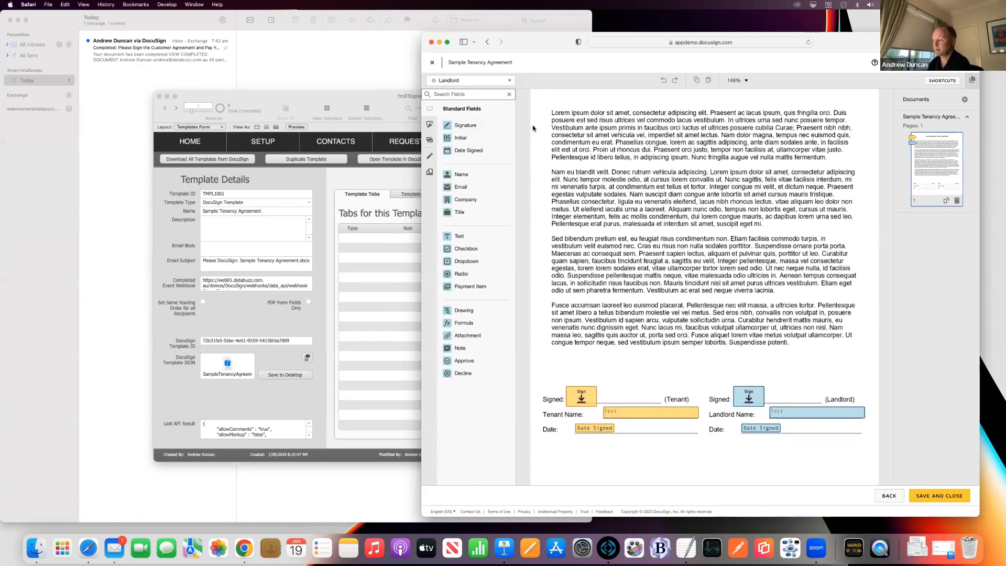
scroll(532, 128, "up", 3)
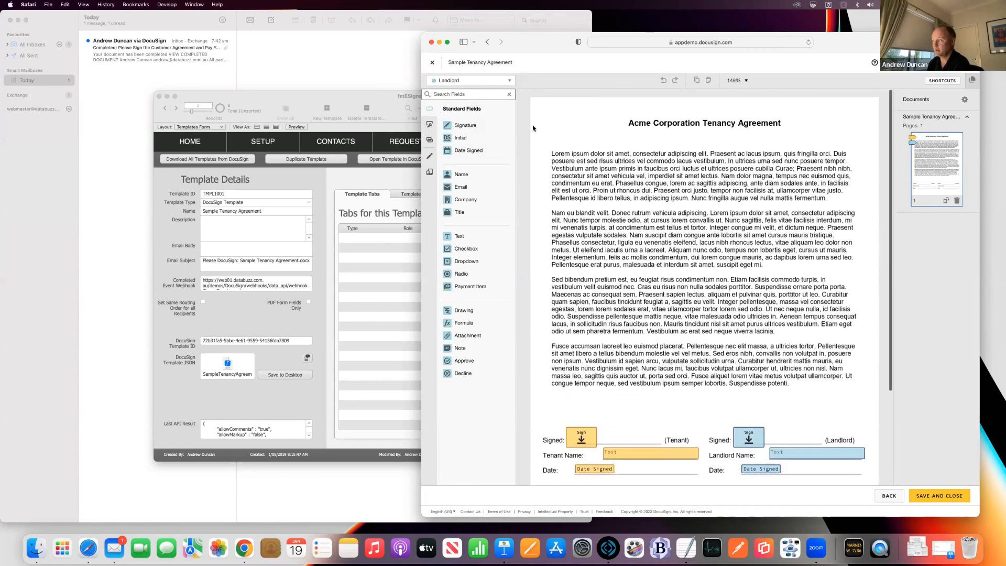
scroll(532, 127, "down", 3)
scroll(530, 126, "up", 3)
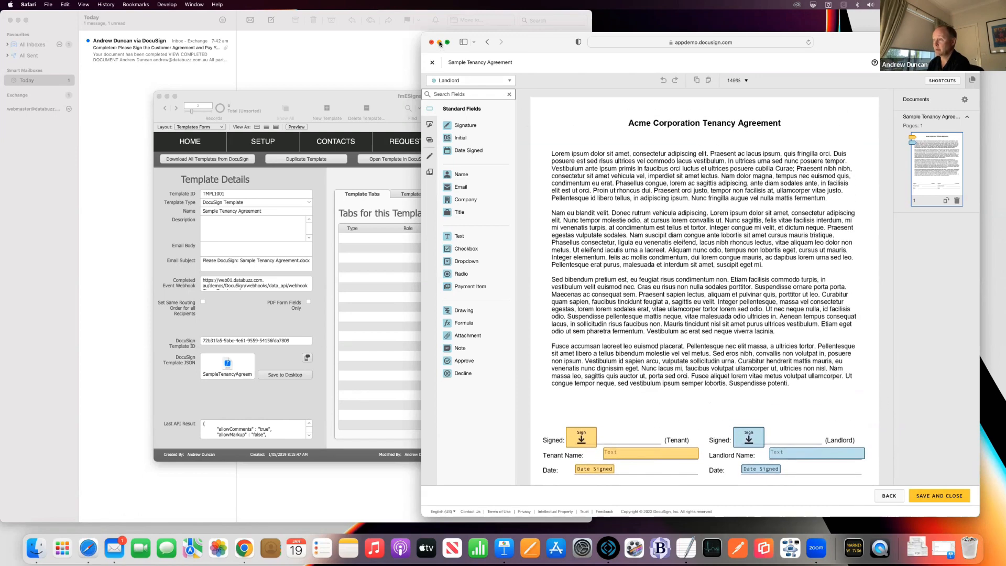
left_click(439, 42)
Step: Download the template's six fields and two roles from DocuSign into FileMaker
left_click(540, 176)
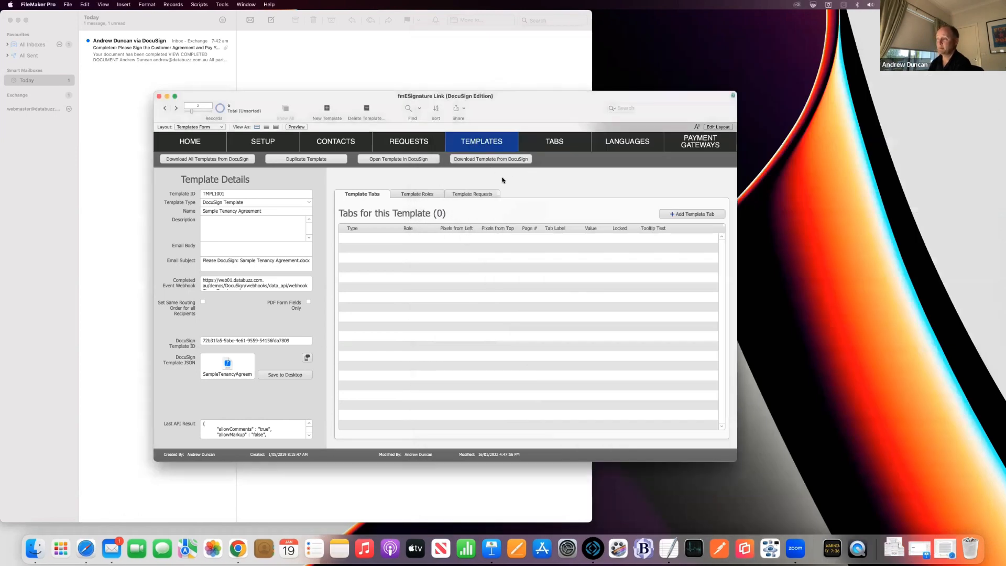
left_click(418, 193)
left_click(486, 159)
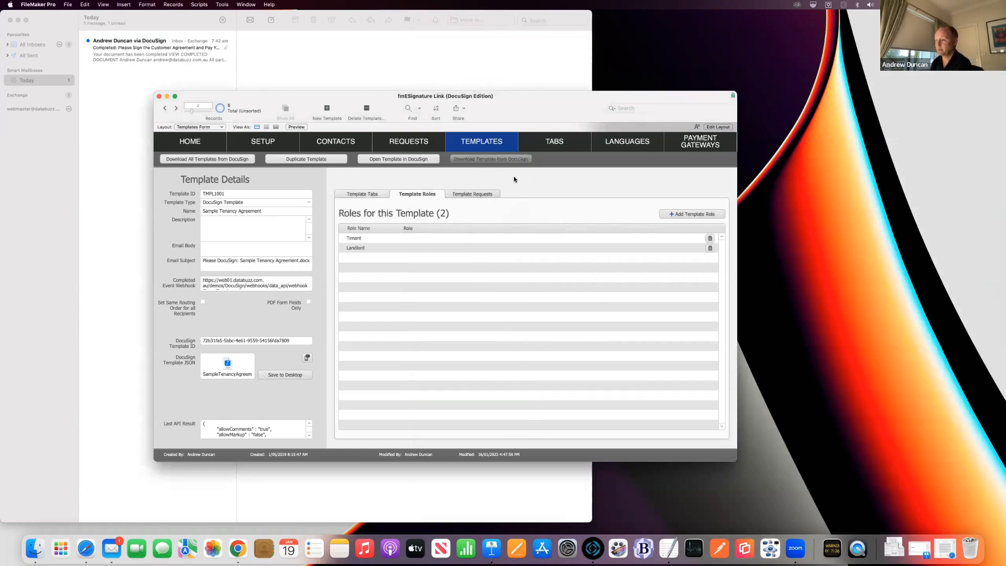
key("Return")
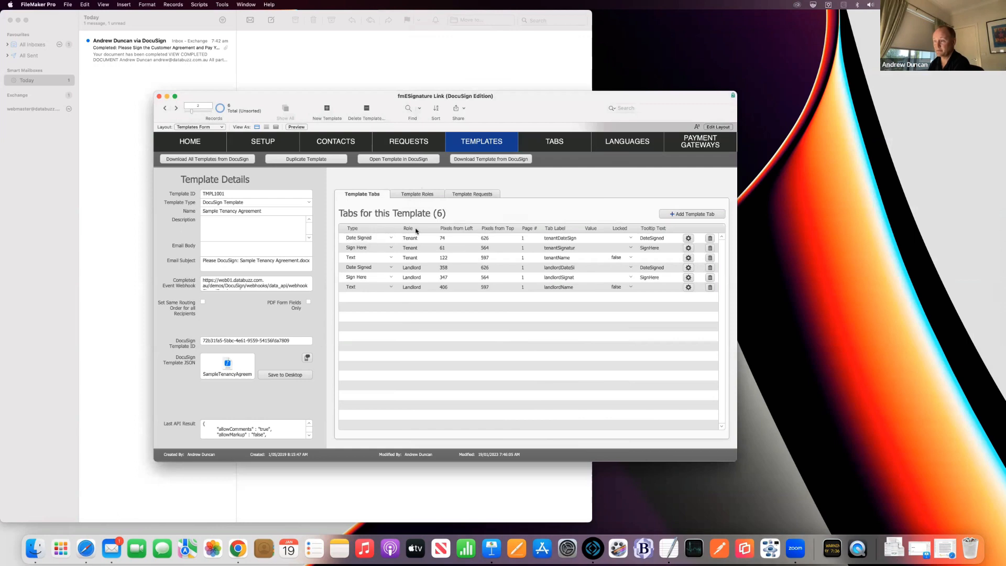
Step: Check the Tenant and Landlord roles, then create new request RQT1074 from the template
left_click(421, 194)
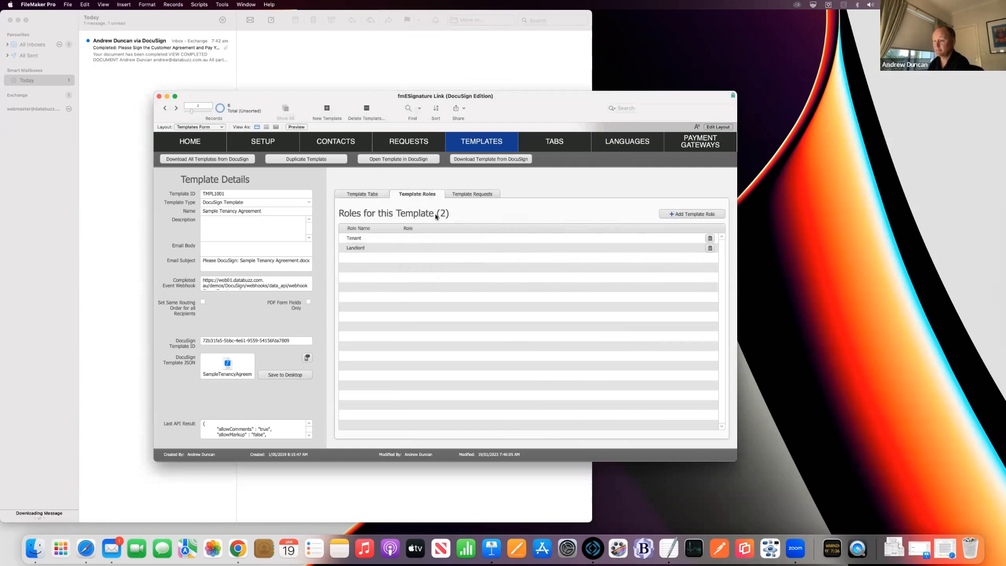
left_click(477, 194)
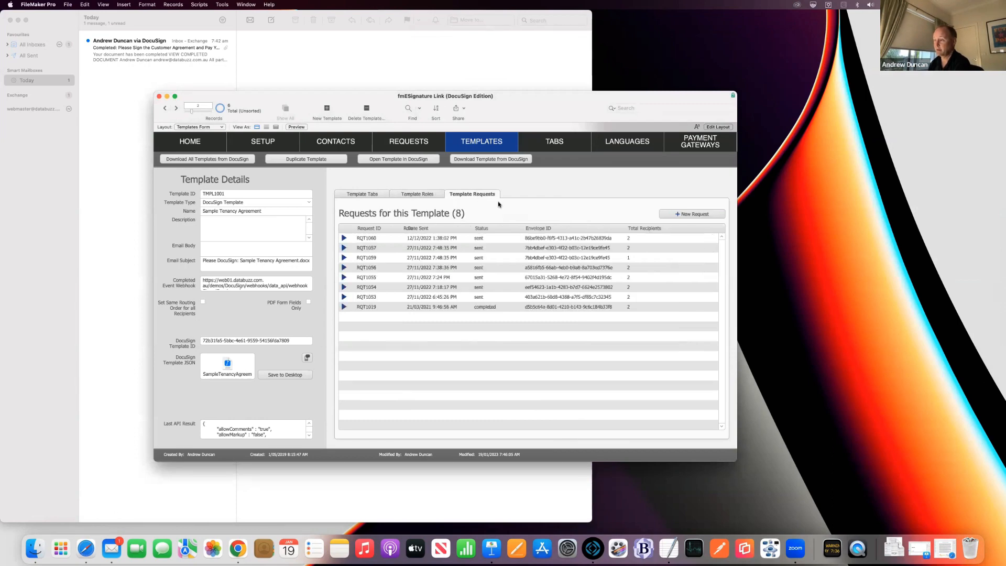
left_click(687, 214)
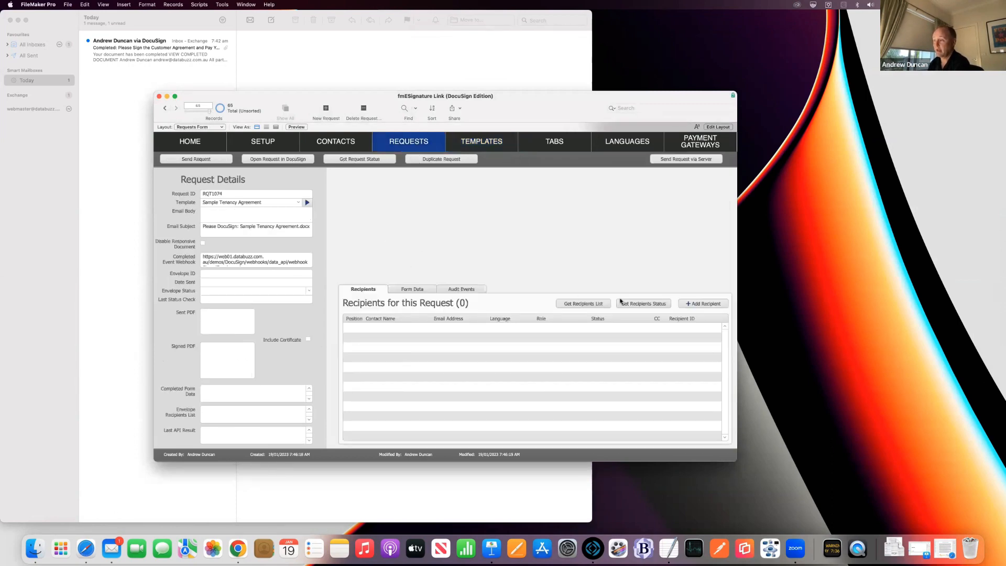
Step: Search for two contacts and add both as recipients of request RQT1074
left_click(696, 303)
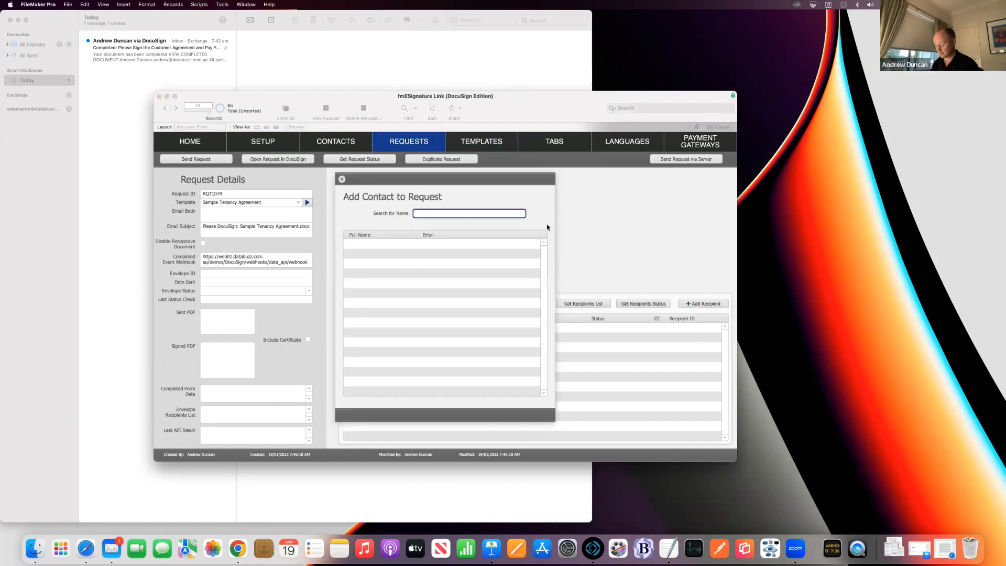
type("jo")
left_click(513, 244)
left_click(471, 215)
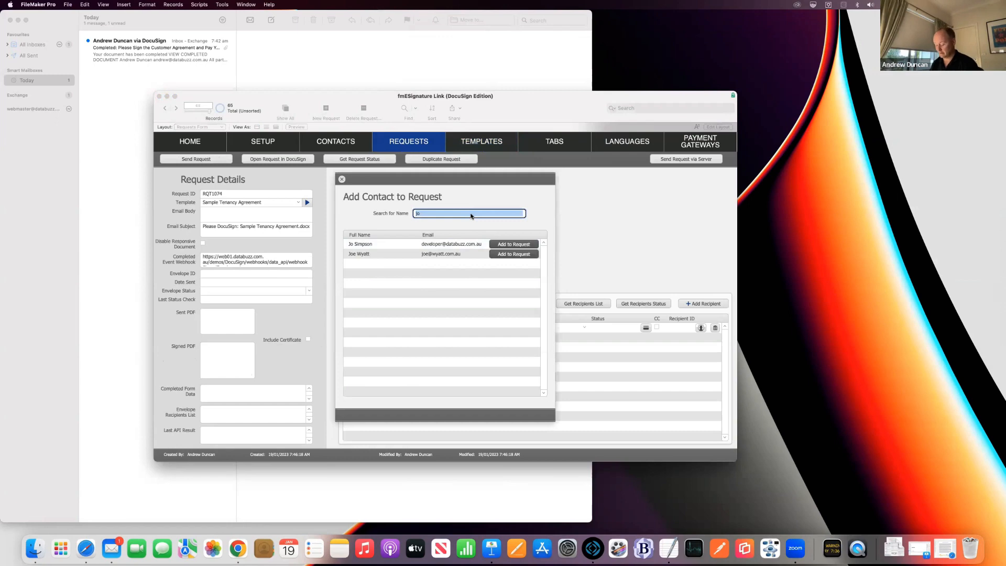
type("reece")
left_click(513, 244)
left_click(342, 179)
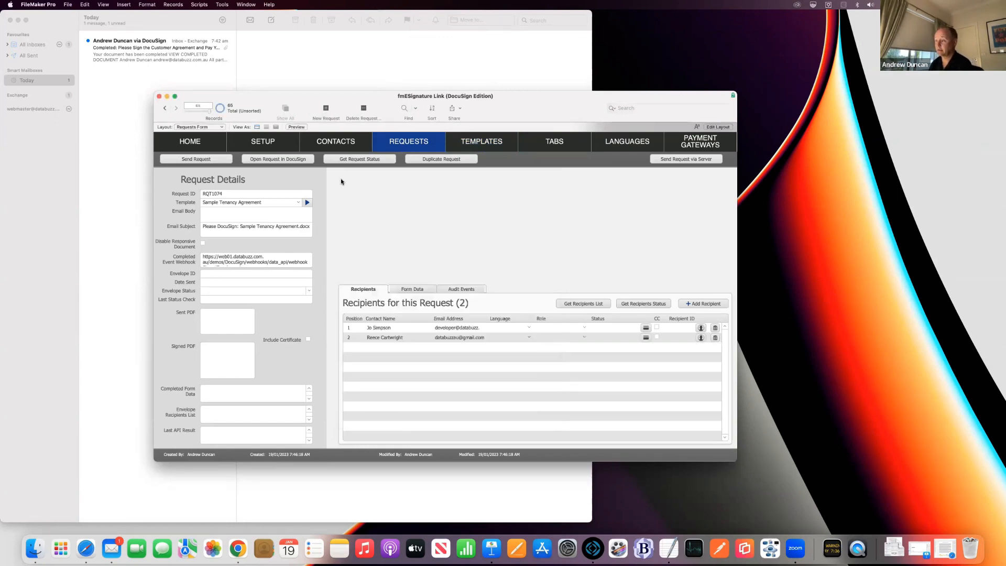
Step: Give the first recipient the Tenant role and the second the Landlord role, then send the request
left_click(571, 329)
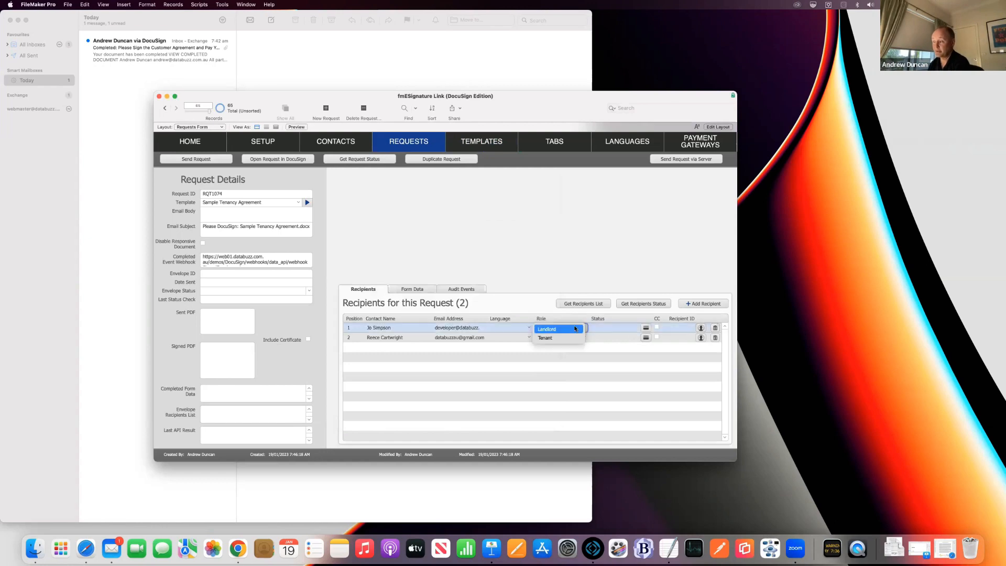
left_click(578, 338)
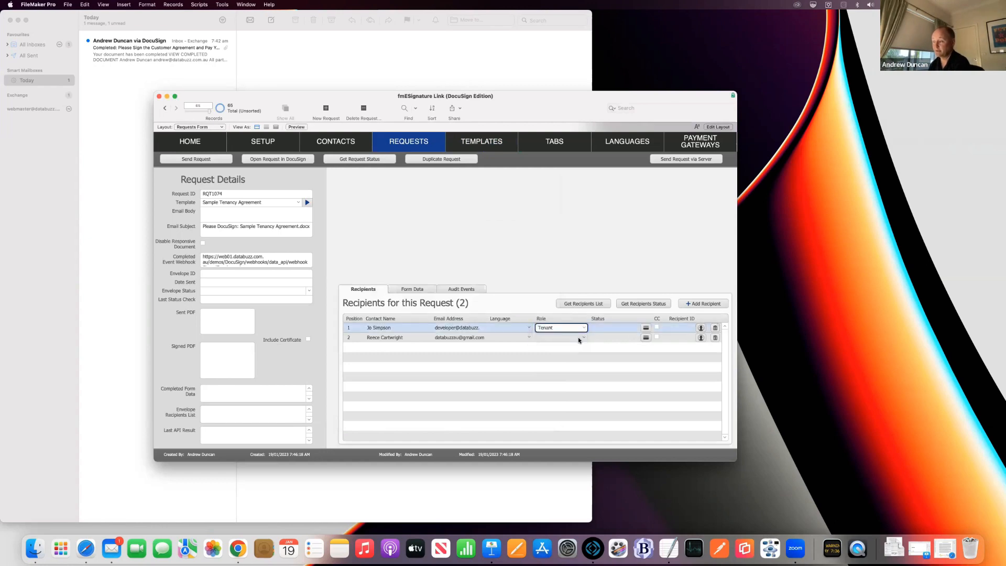
left_click(578, 338)
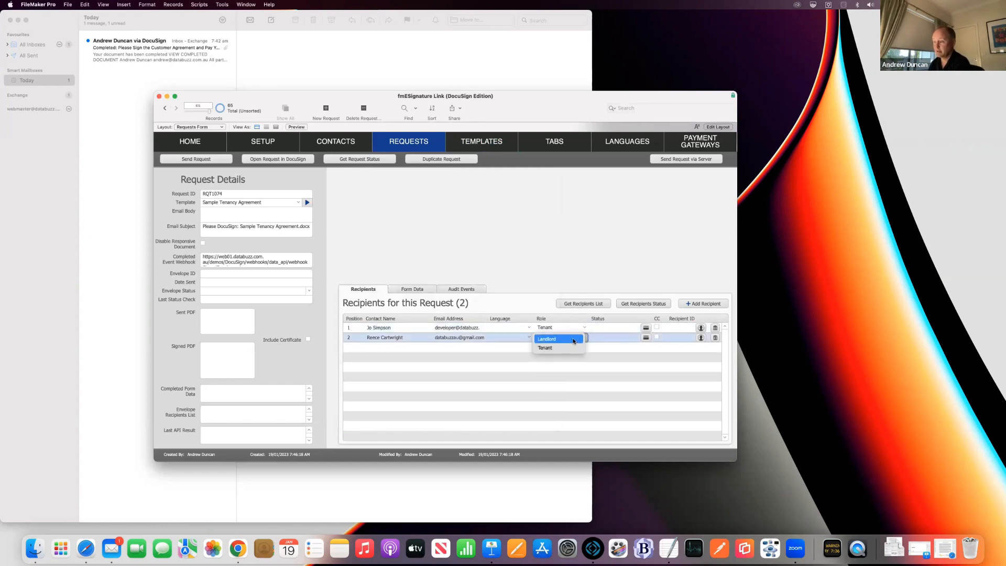
left_click(573, 340)
left_click(533, 278)
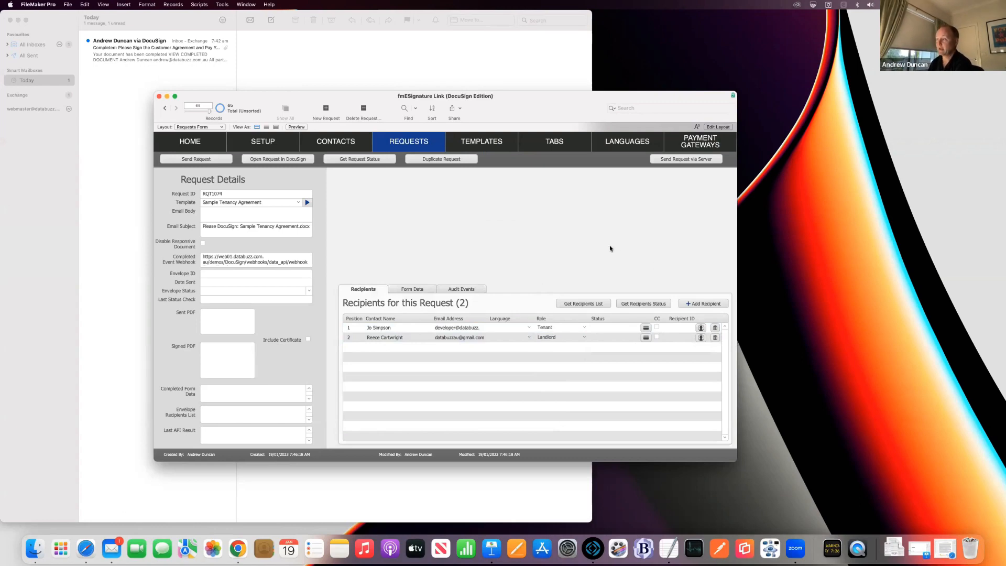
left_click(196, 158)
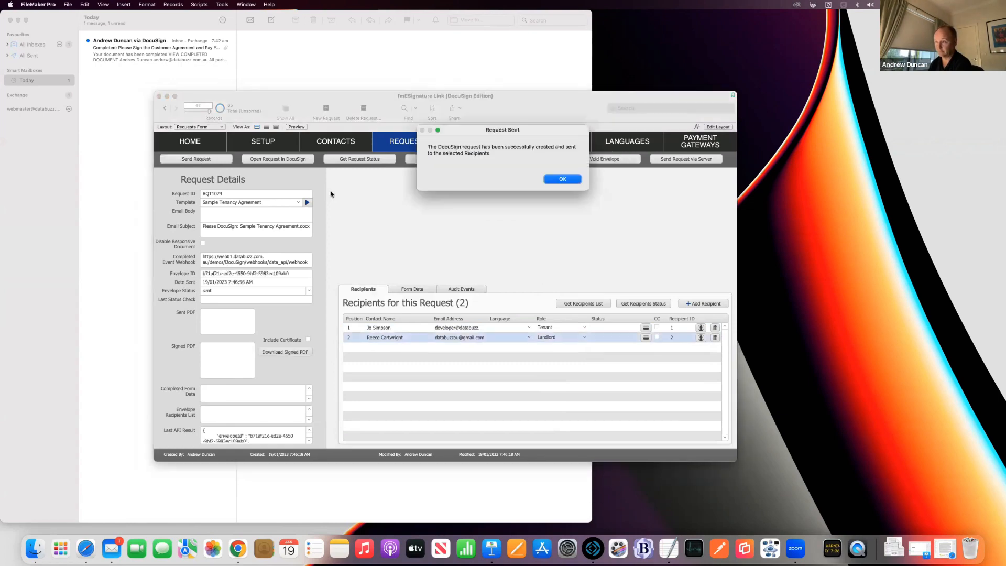
Step: Acknowledge the Request Sent confirmation and bring Mail to the front
key("Return")
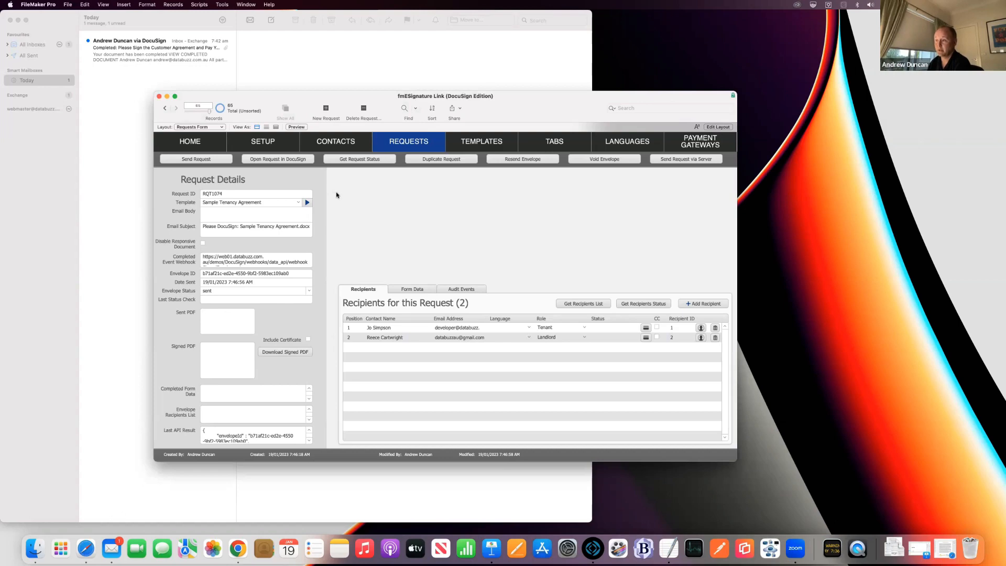
left_click(279, 95)
Step: Delete the old Completed message and open the new REVIEW DOCUMENT link in Google Chrome
left_click(222, 54)
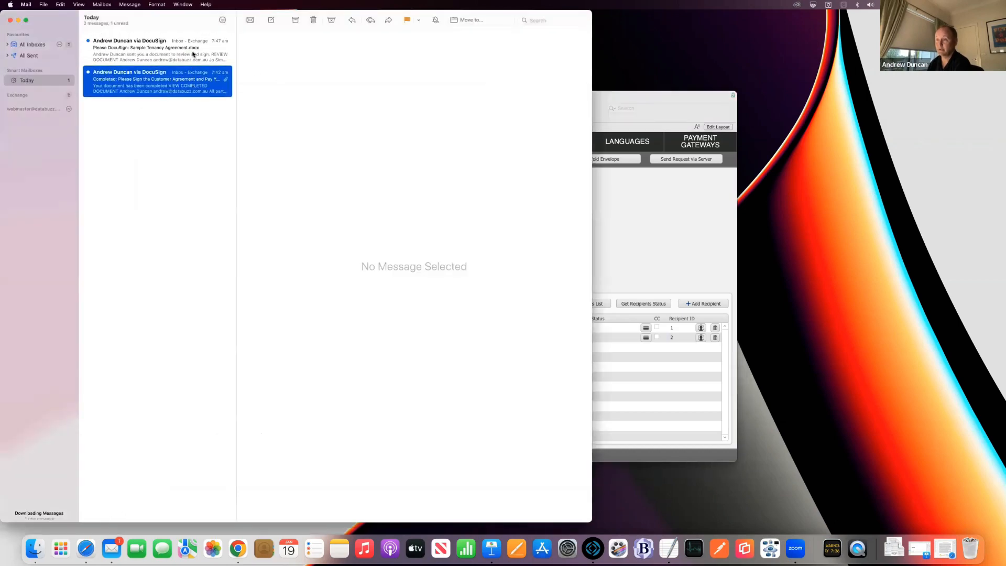
left_click(313, 21)
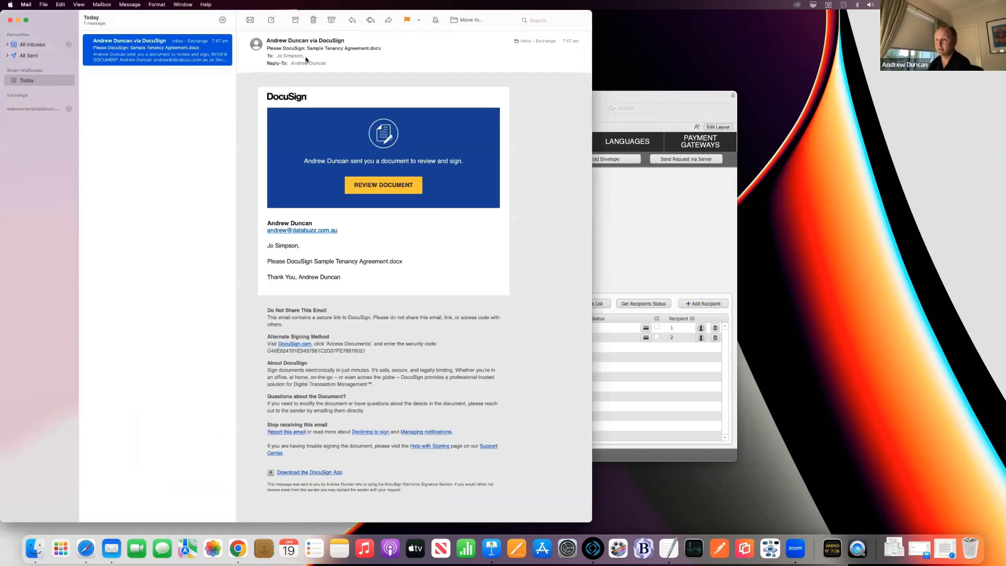
right_click(402, 183)
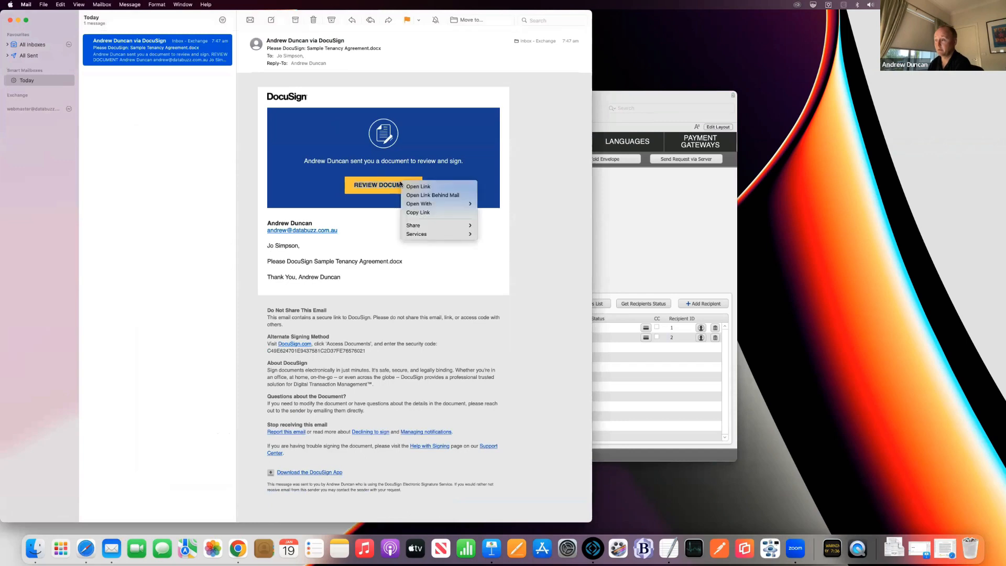
mouse_move(429, 204)
left_click(495, 217)
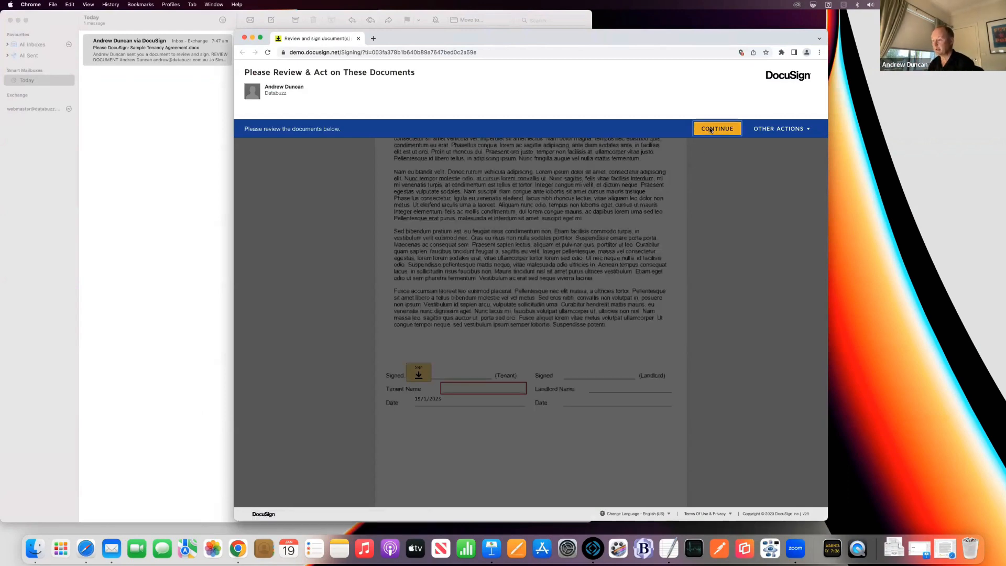
Step: Sign the tenancy agreement on the tenant signature line and enter the tenant's name
left_click(716, 128)
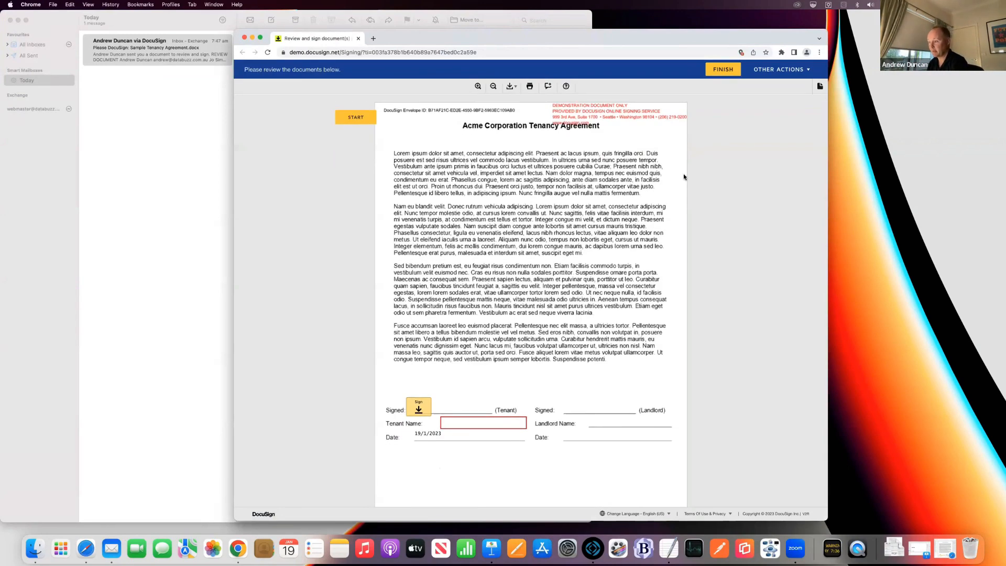
left_click(418, 407)
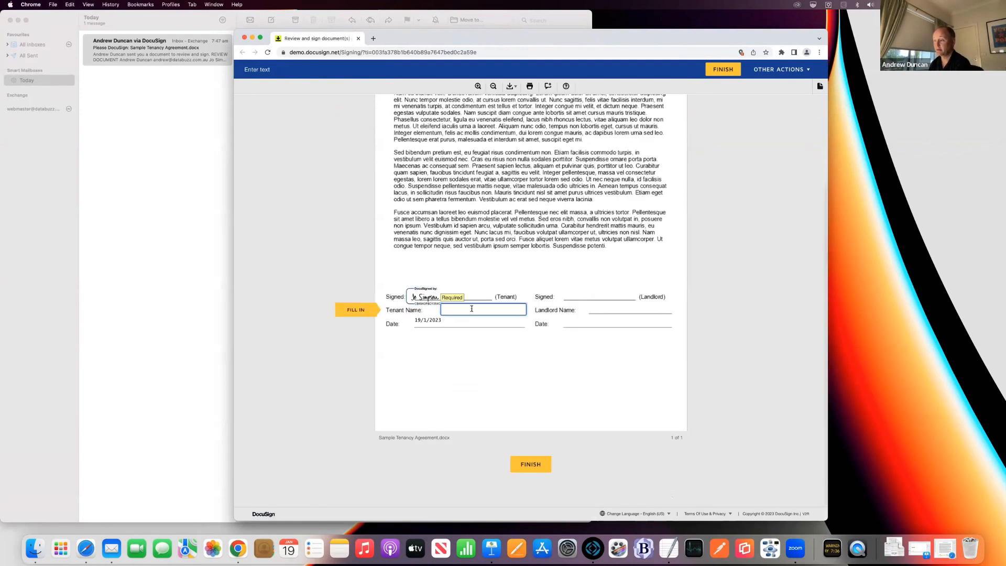
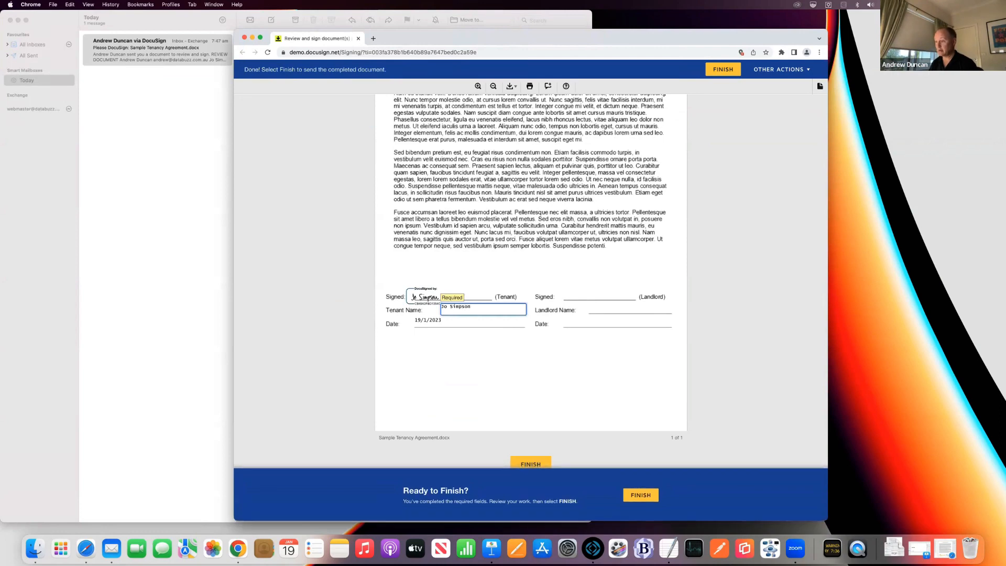
left_click(446, 358)
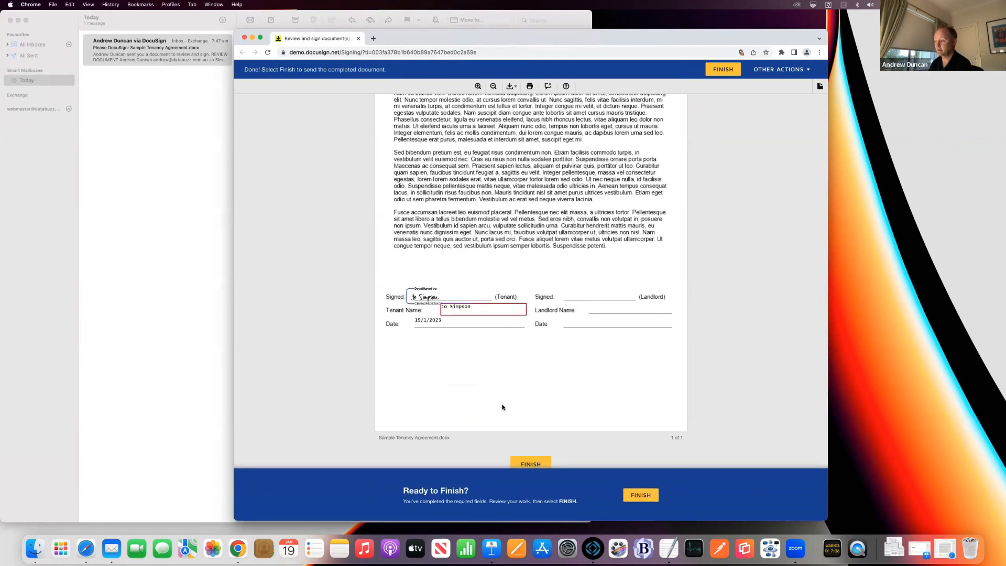
Step: Finish the signed document, decline the login offer, and close the Chrome window
left_click(639, 495)
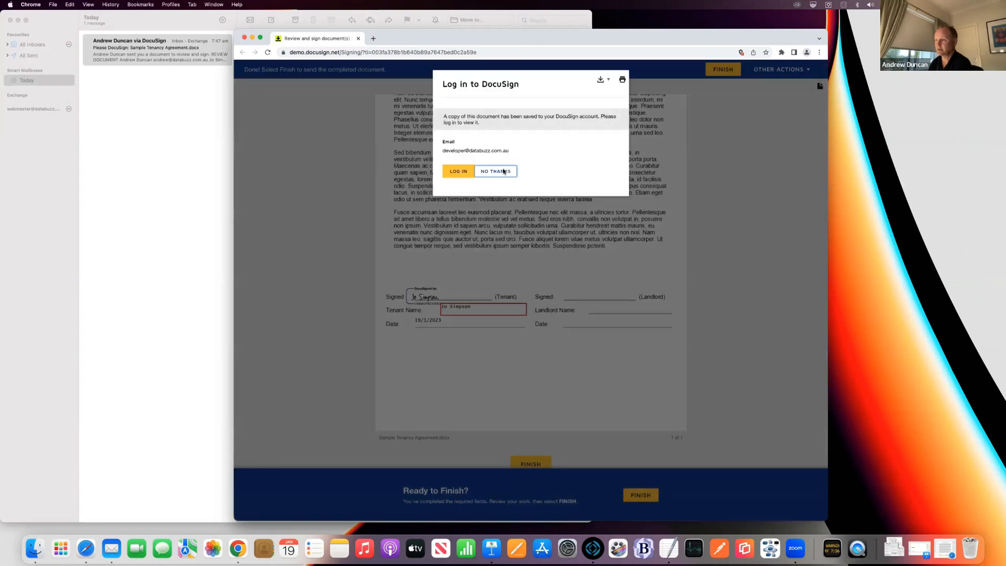
left_click(500, 171)
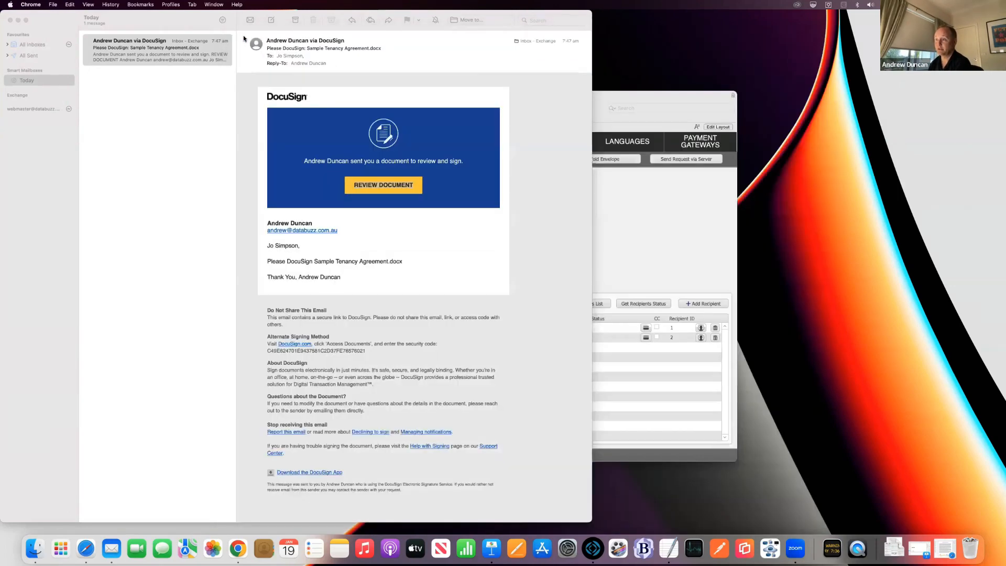
left_click(244, 38)
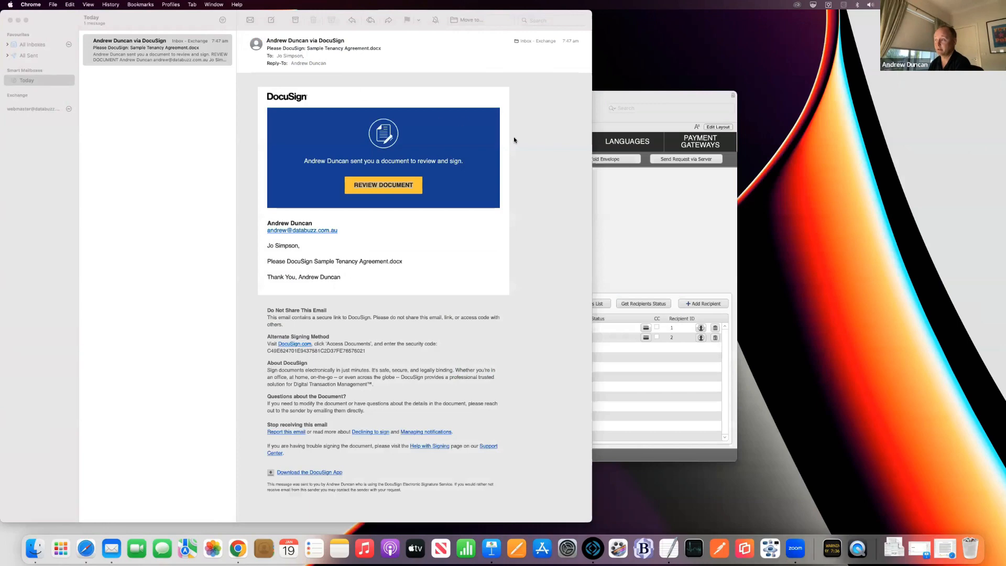
Step: Refresh the recipient statuses on RQT1074 so the Tenant shows as completed
left_click(621, 193)
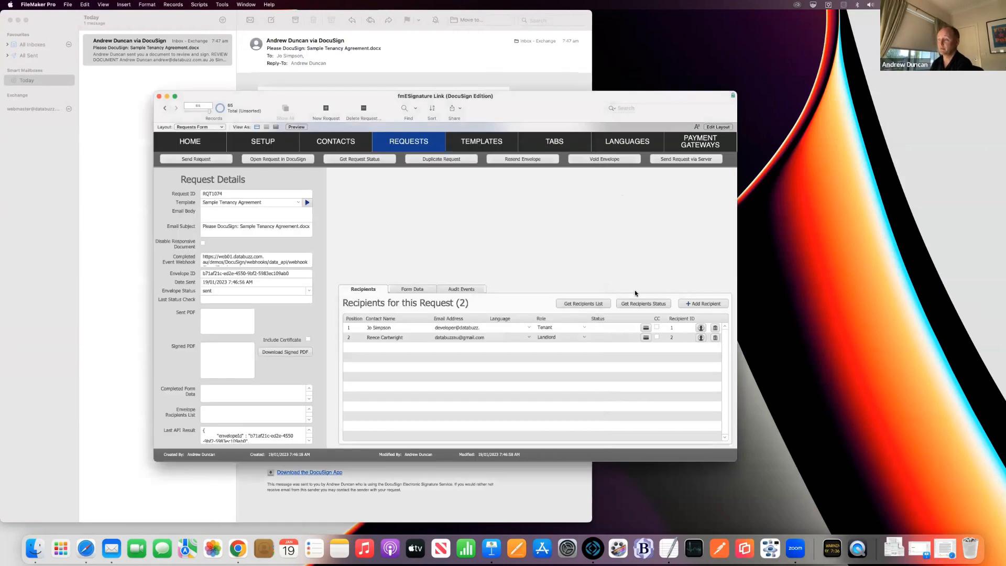
left_click(640, 302)
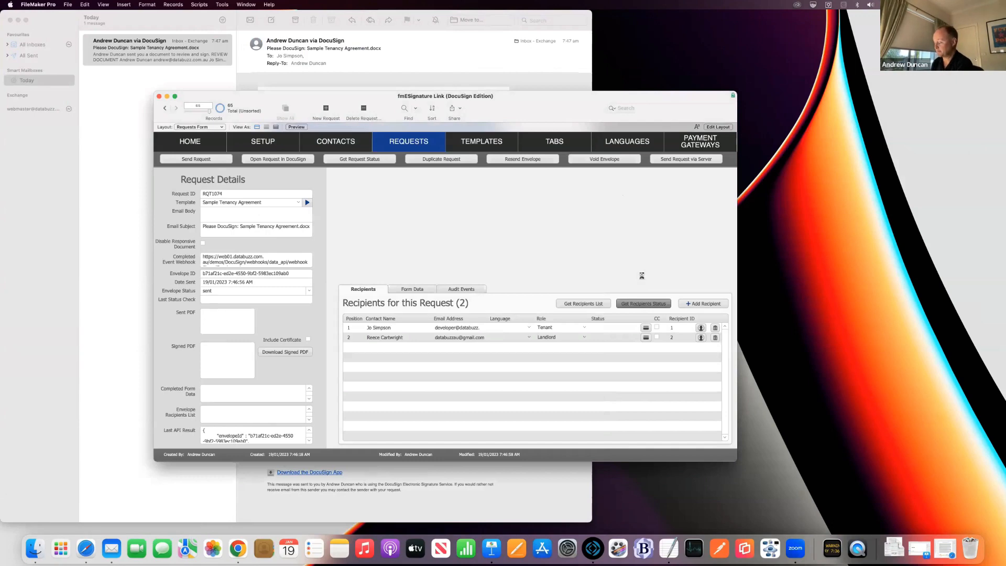
key("Return")
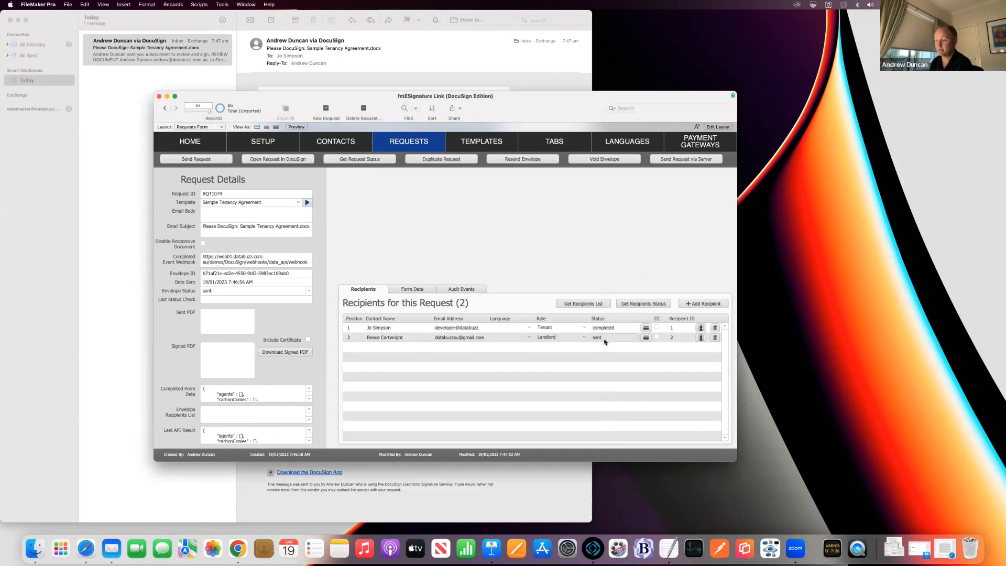
Step: Download the completed form data, including tenantName and the 19/1/2023 tenantDateSigned, into RQT1074
left_click(413, 289)
left_click(684, 304)
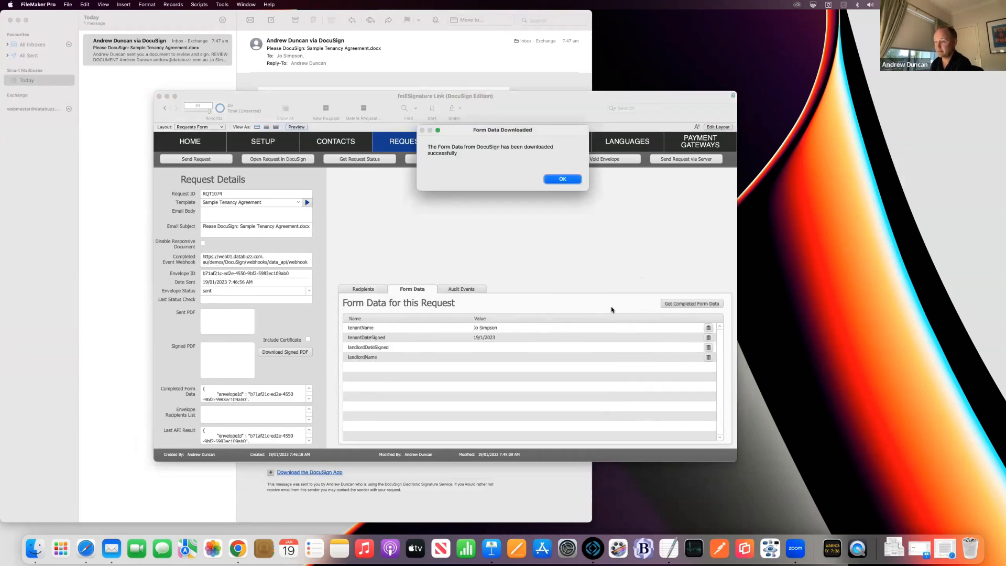
key("Return")
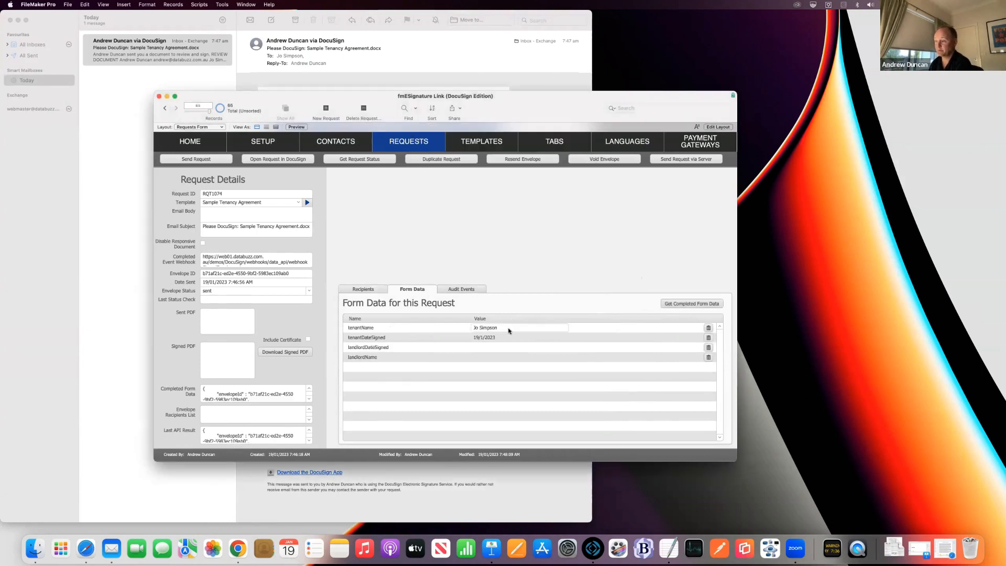
left_click(508, 327)
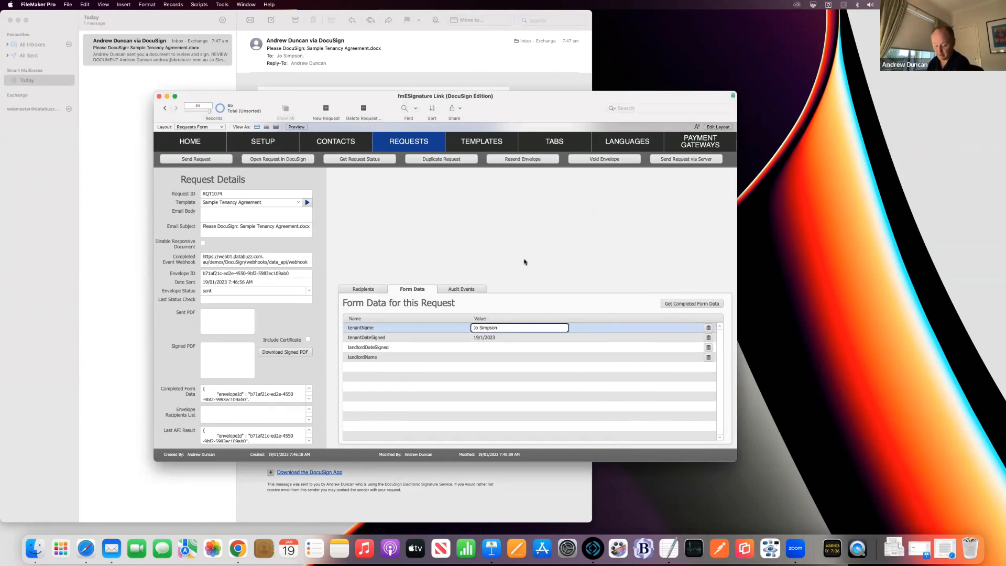
left_click(524, 262)
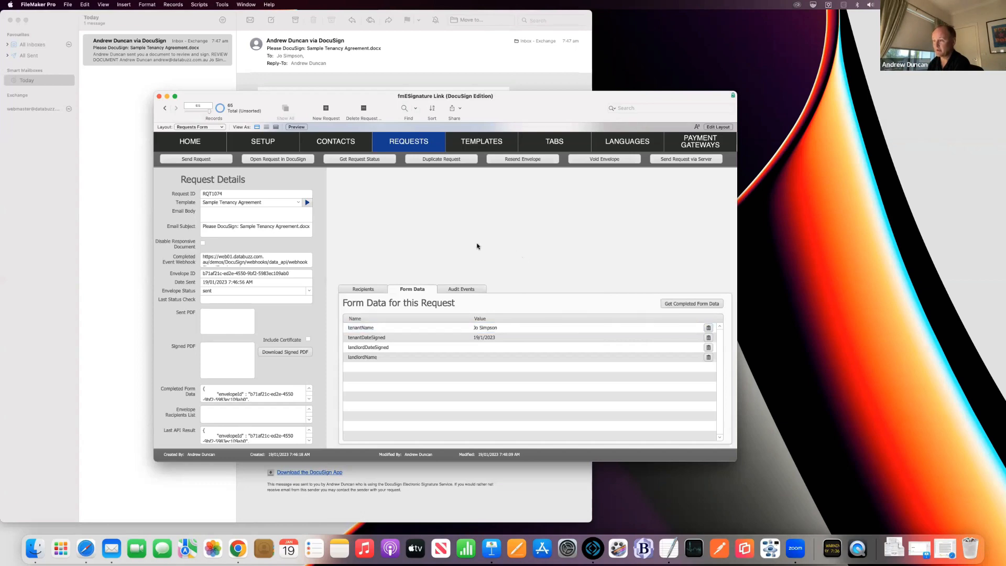
left_click(366, 290)
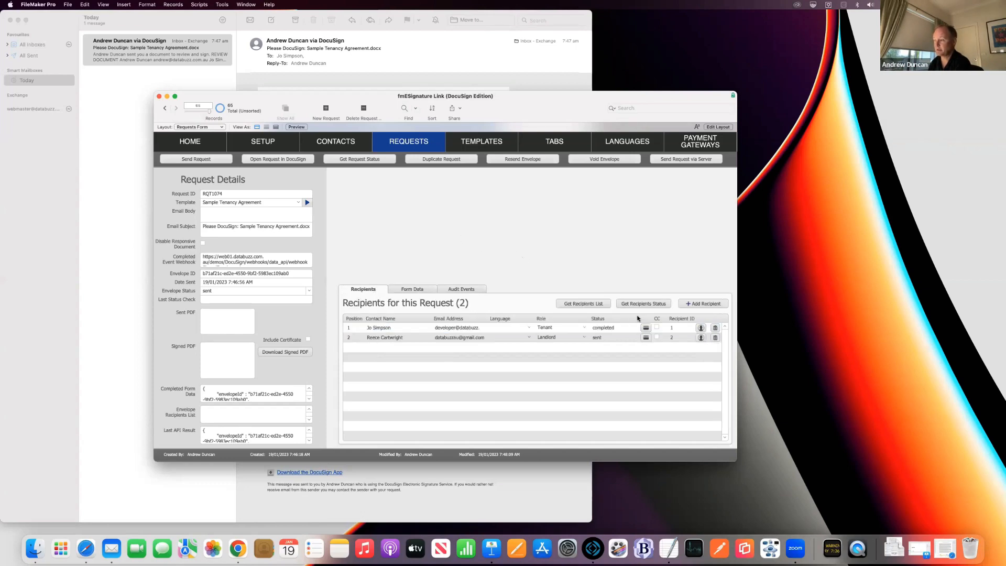
Step: In the tenant recipient's authentication settings, enter an access code and enable ID Verification
left_click(700, 327)
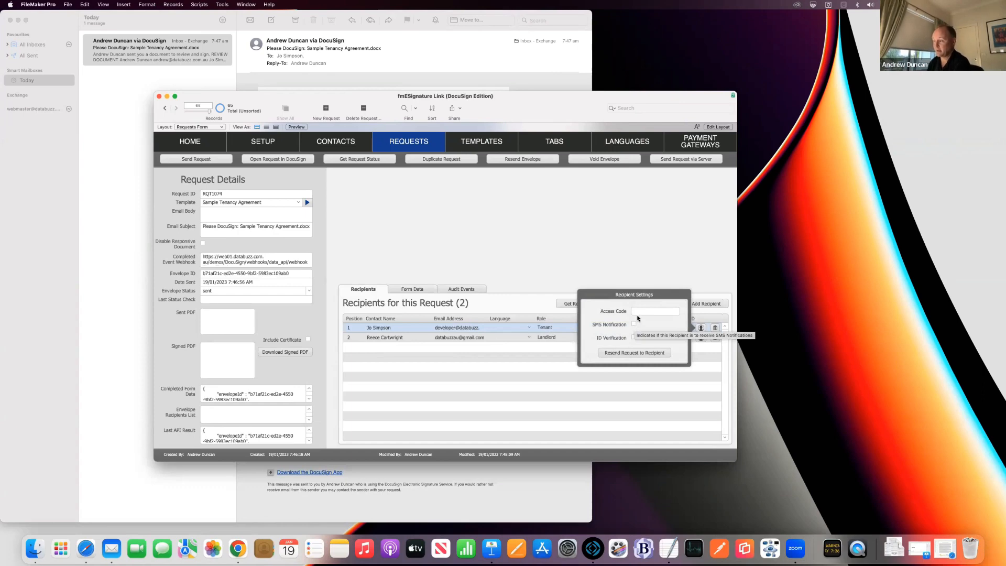
left_click(638, 310)
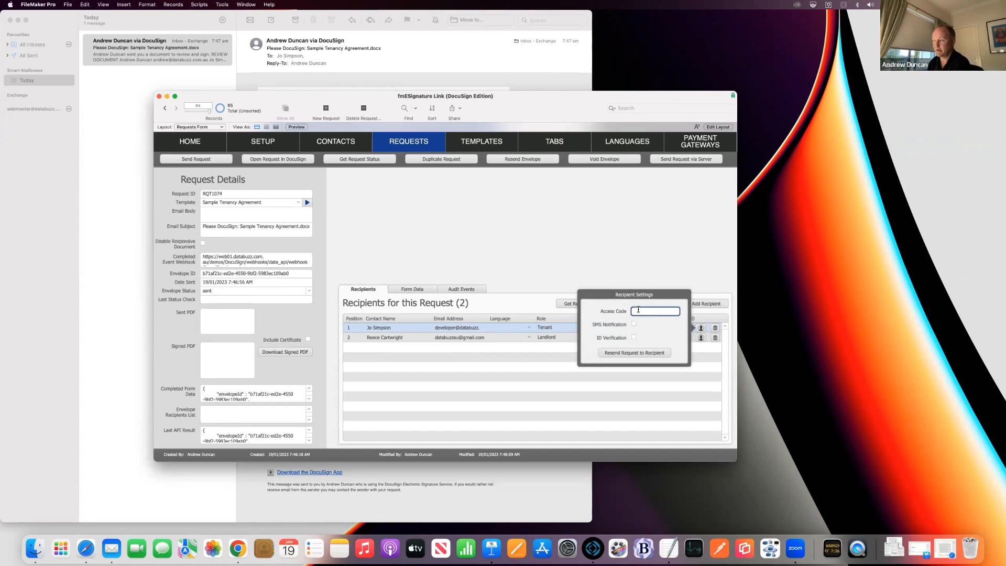
type("987654")
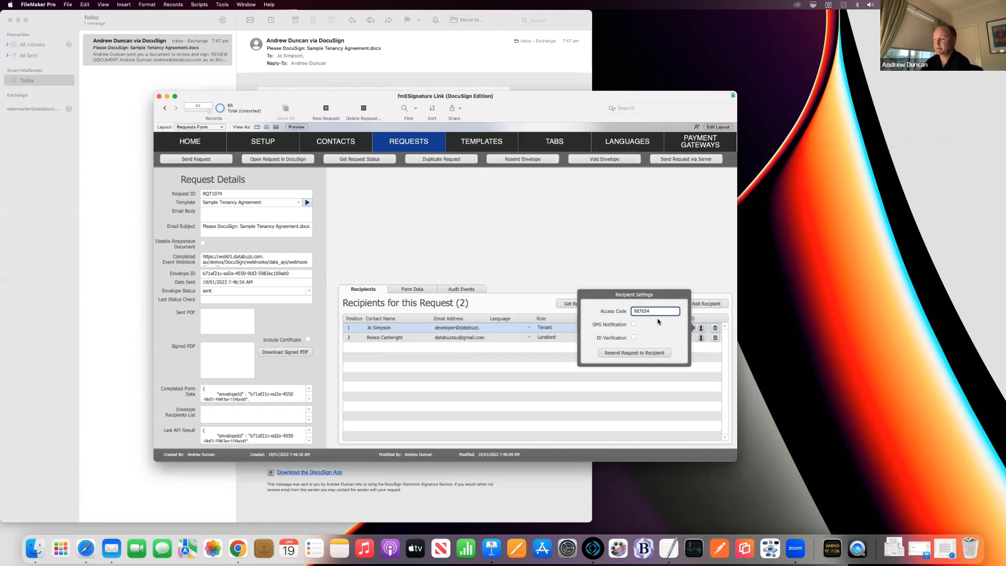
left_click(634, 338)
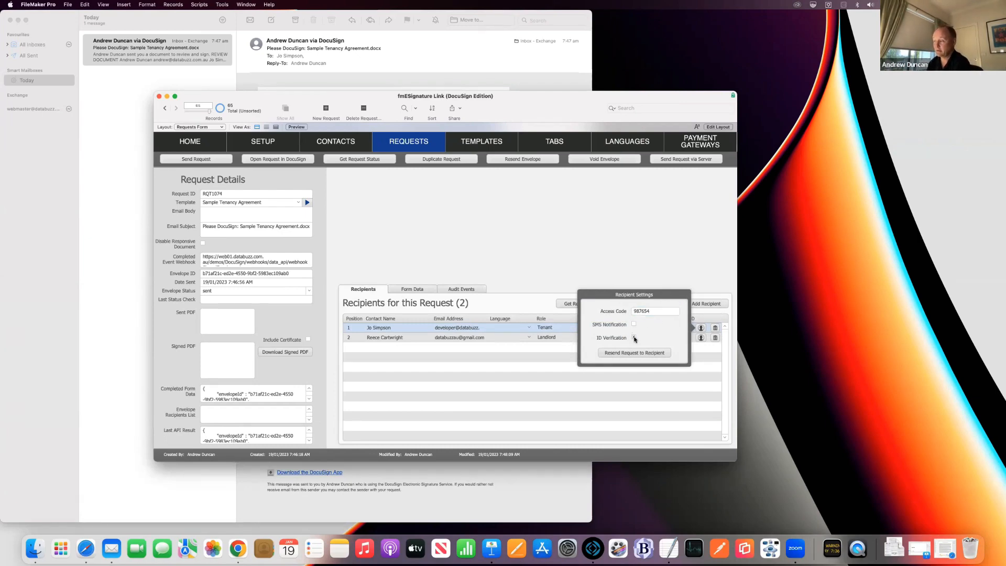
left_click(522, 256)
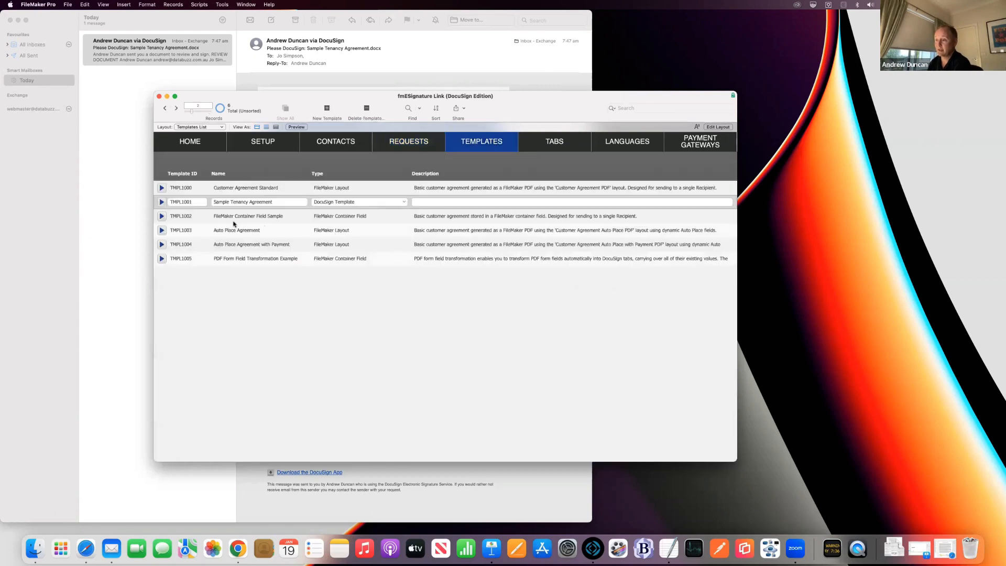
Step: Open template TMPL1000's authentication settings and keep Phone Authentication as the verification workflow
left_click(162, 188)
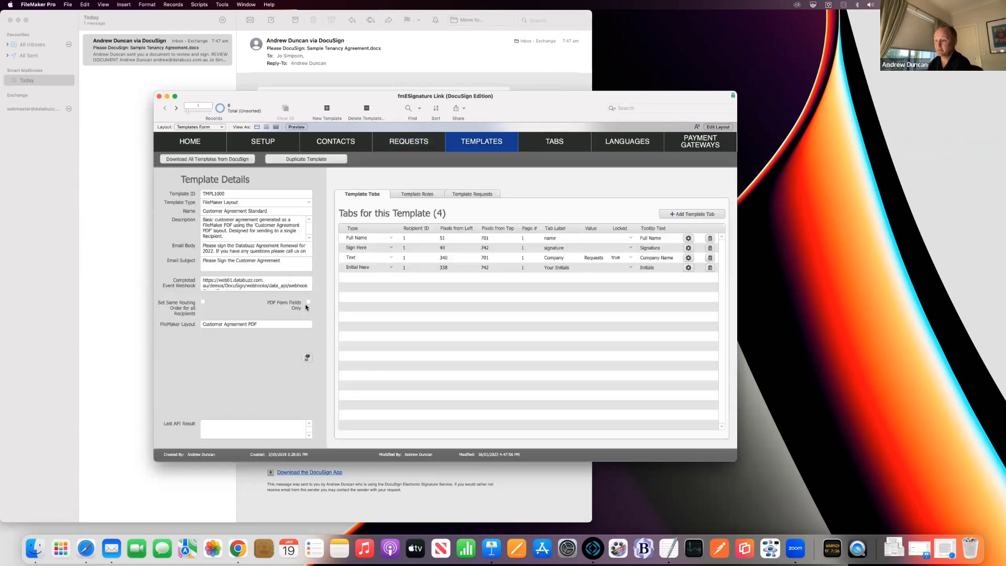
left_click(307, 358)
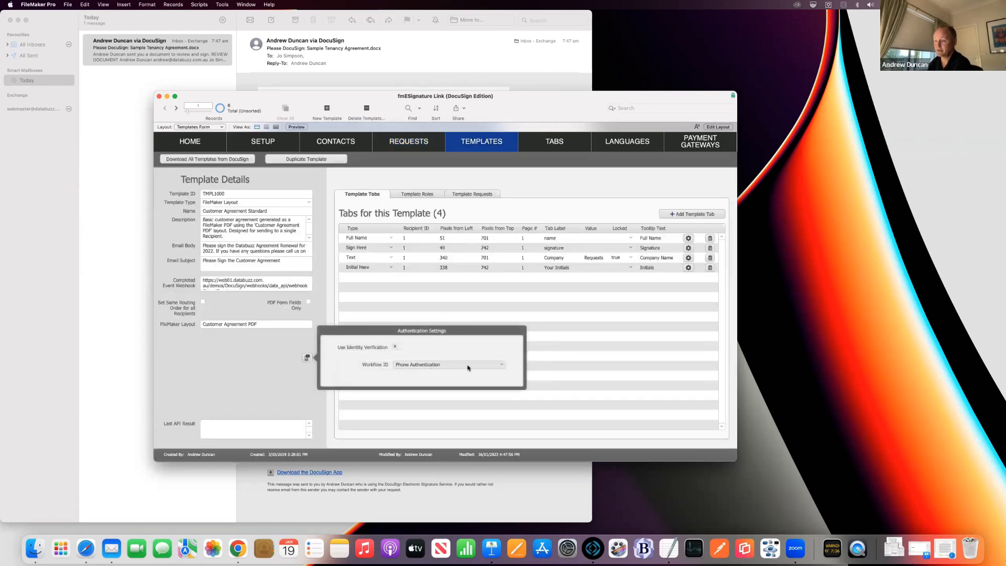
left_click(495, 365)
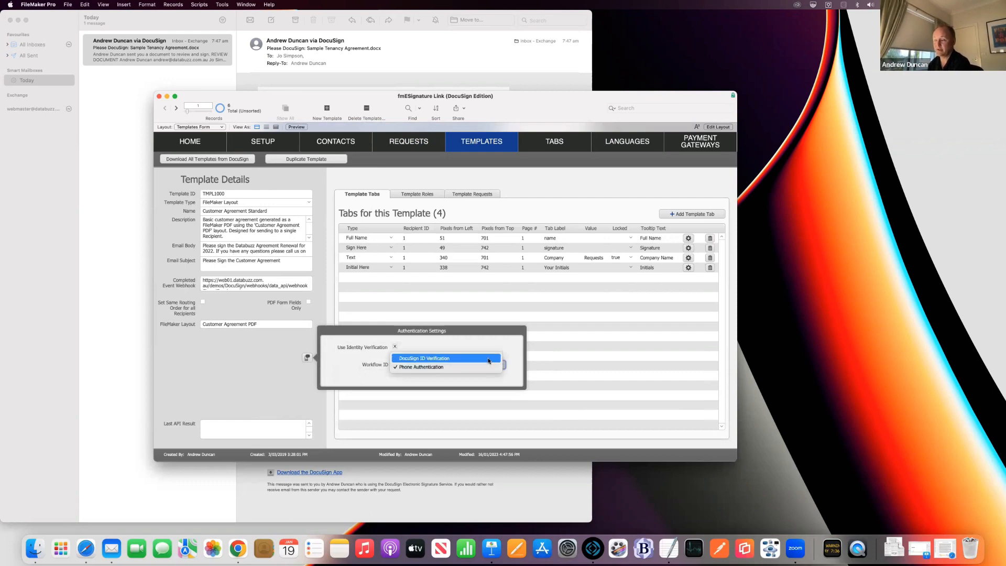
left_click(492, 347)
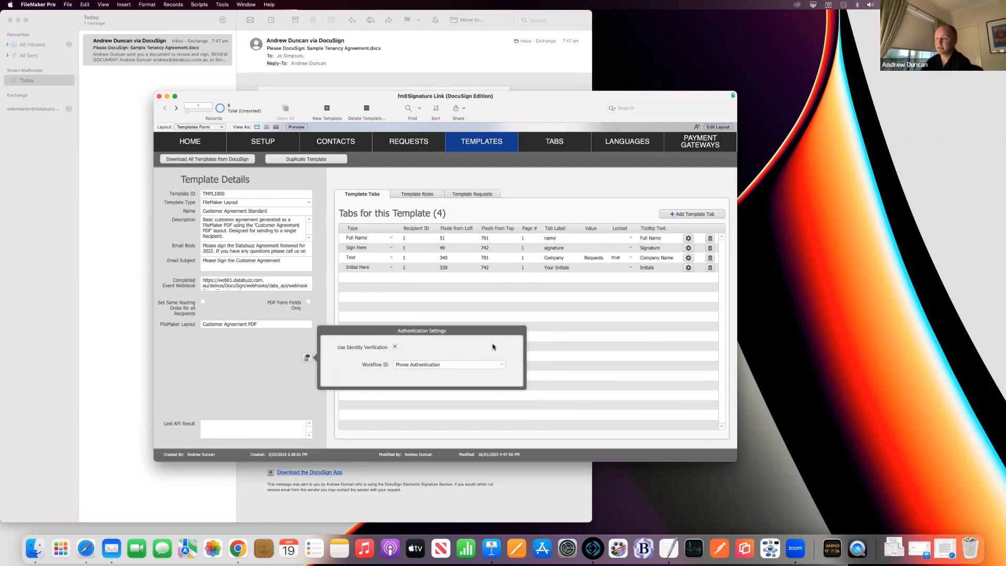
left_click(330, 291)
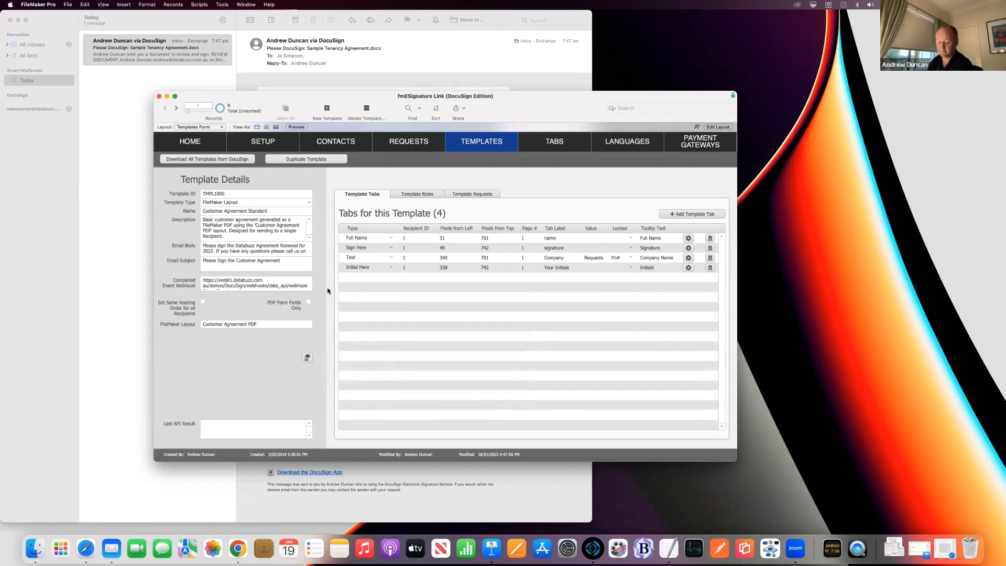